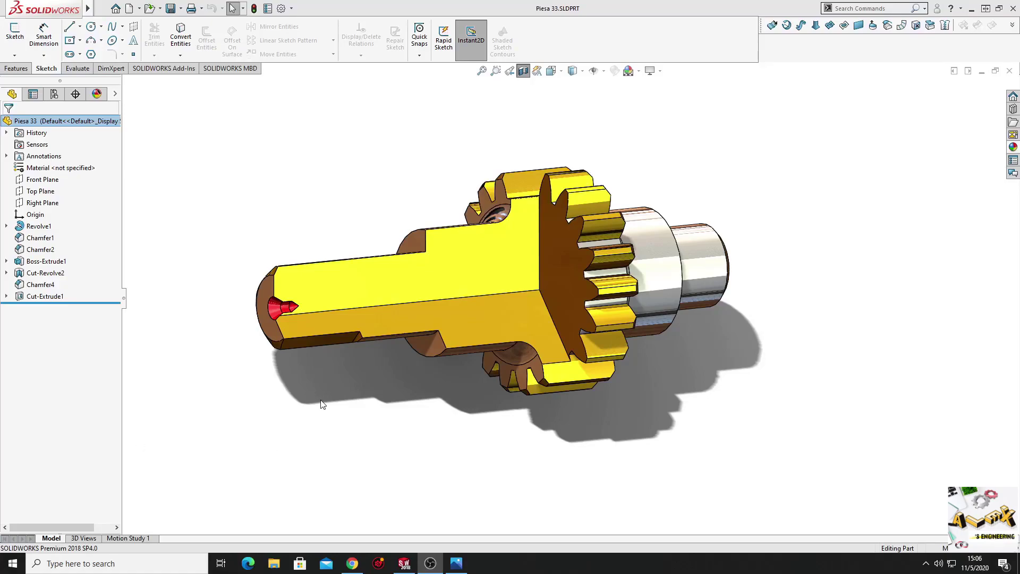
Examine the finished gear shaft and its reference drawing, with the model's section view switched off
{"action": "mouse_move", "coordinate": [426, 419]}
{"action": "middle_mouse_down"}
{"action": "mouse_move", "coordinate": [579, 470]}
{"action": "mouse_move", "coordinate": [397, 388]}
{"action": "mouse_move", "coordinate": [394, 404]}
{"action": "middle_mouse_up"}
{"action": "left_click", "coordinate": [457, 563]}
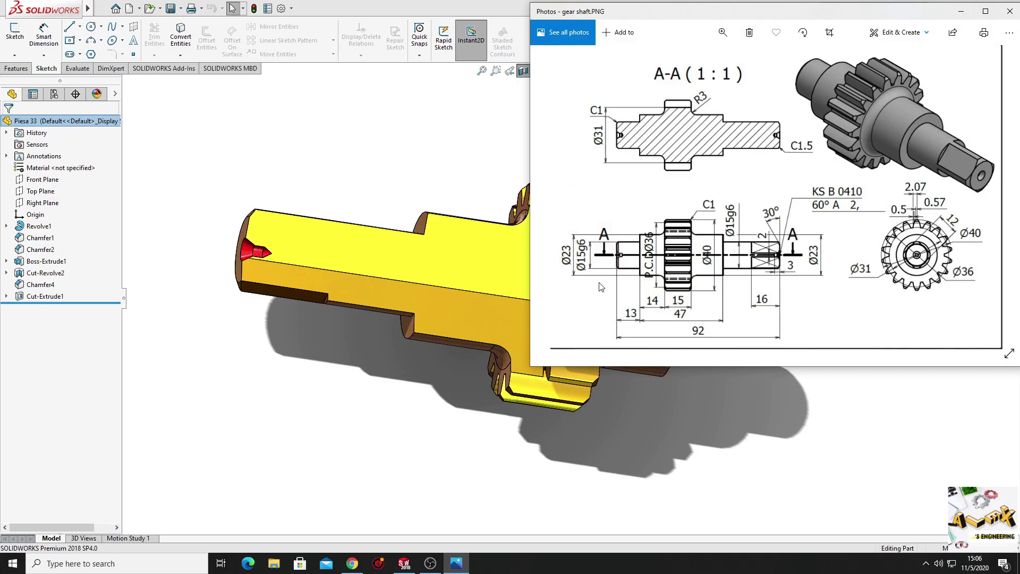
{"action": "left_click", "coordinate": [310, 383]}
{"action": "middle_click_drag", "start_coordinate": [333, 390], "coordinate": [388, 410]}
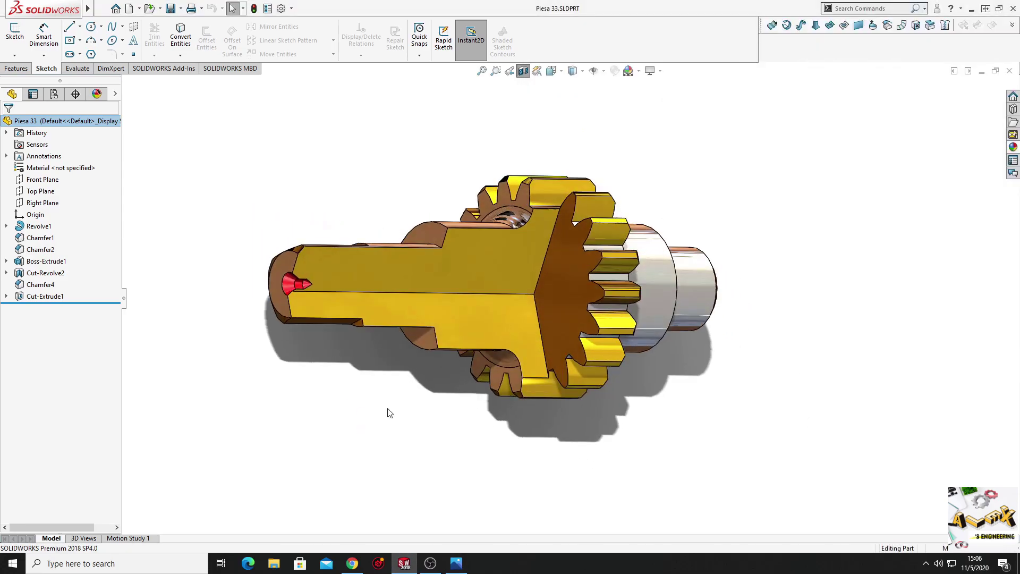
{"action": "left_click", "coordinate": [523, 71]}
{"action": "mouse_move", "coordinate": [349, 213]}
{"action": "middle_mouse_down"}
{"action": "mouse_move", "coordinate": [672, 447]}
{"action": "mouse_move", "coordinate": [654, 425]}
{"action": "middle_mouse_up"}
Create a new part and orient the view to the Front Plane for sketching
{"action": "key", "text": "ctrl+n"}
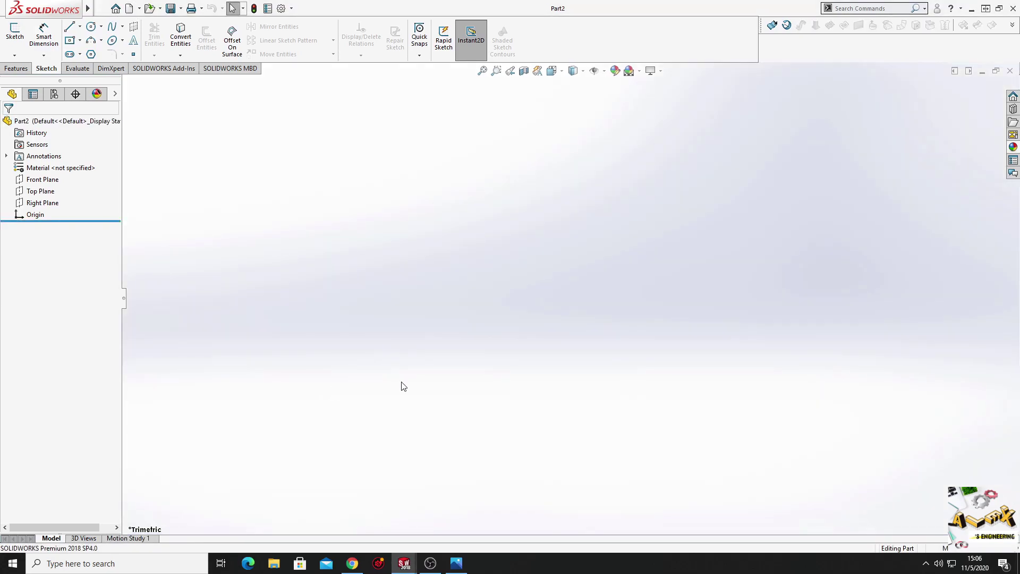
{"action": "left_click", "coordinate": [43, 180]}
{"action": "left_click", "coordinate": [85, 171]}
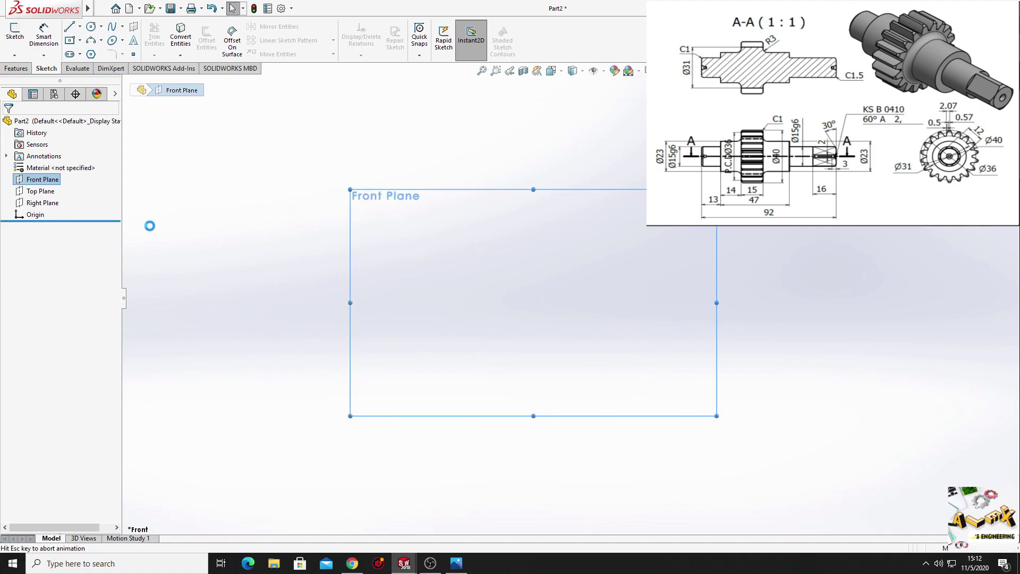
Sketch a closed stepped half-profile about 87 mm long from the origin, with a central gear block and two shoulder levels on each side
{"action": "left_click", "coordinate": [69, 28]}
{"action": "left_click", "coordinate": [407, 316]}
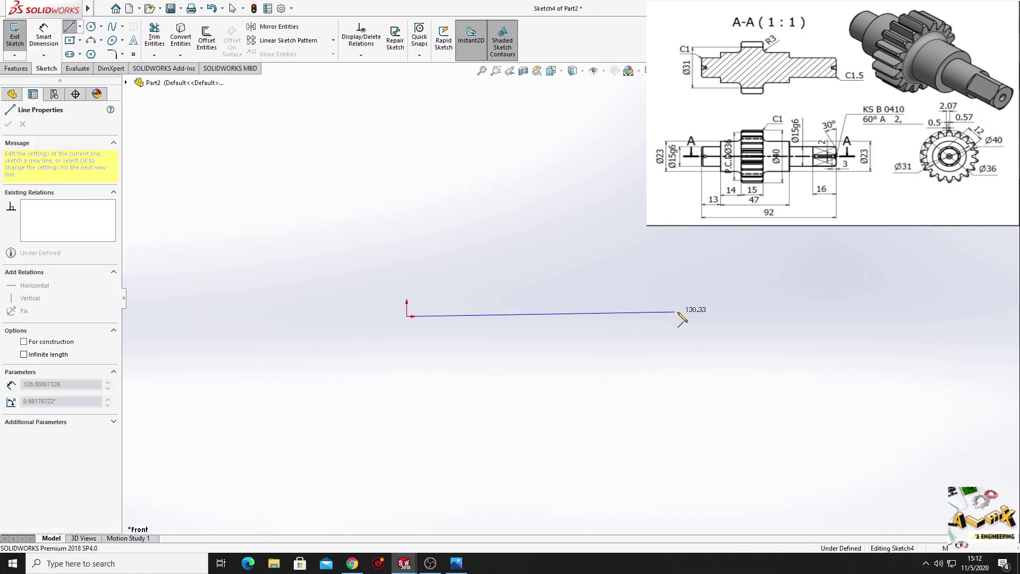
{"action": "left_click", "coordinate": [696, 316]}
{"action": "left_click", "coordinate": [696, 285]}
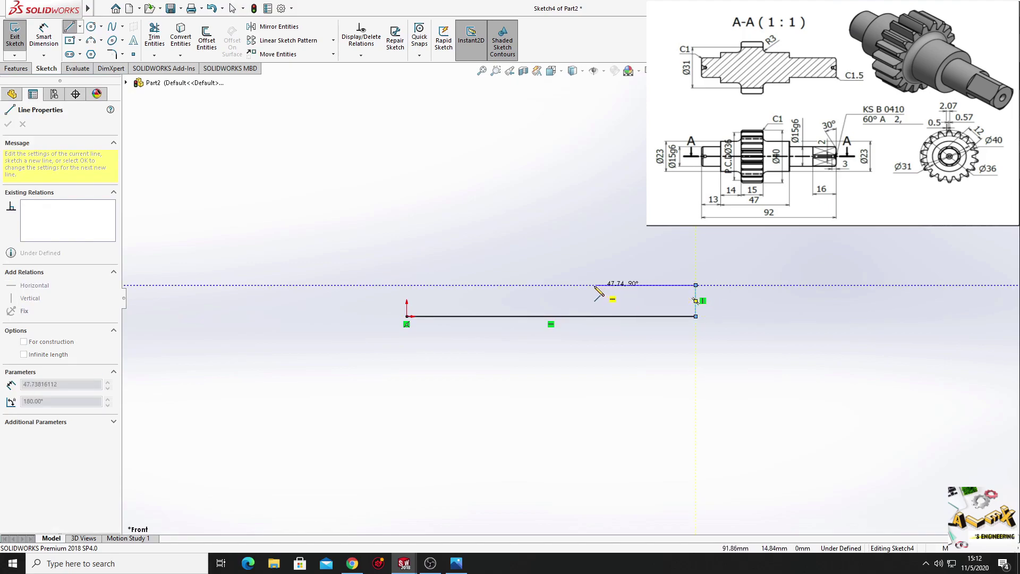
{"action": "left_click", "coordinate": [592, 285]}
{"action": "left_click", "coordinate": [592, 262]}
{"action": "left_click", "coordinate": [555, 262]}
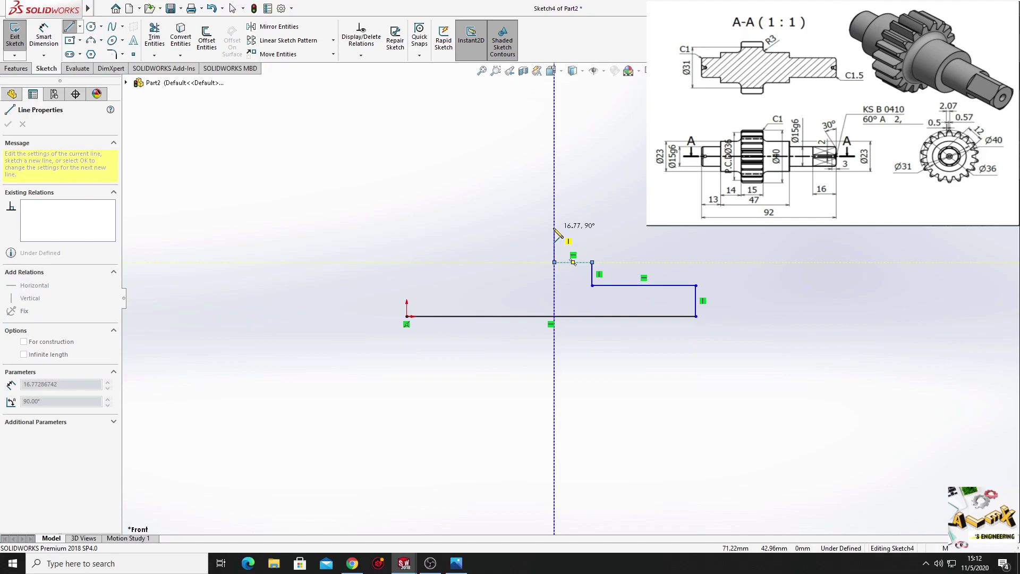
{"action": "left_click", "coordinate": [555, 227]}
{"action": "left_click", "coordinate": [504, 227]}
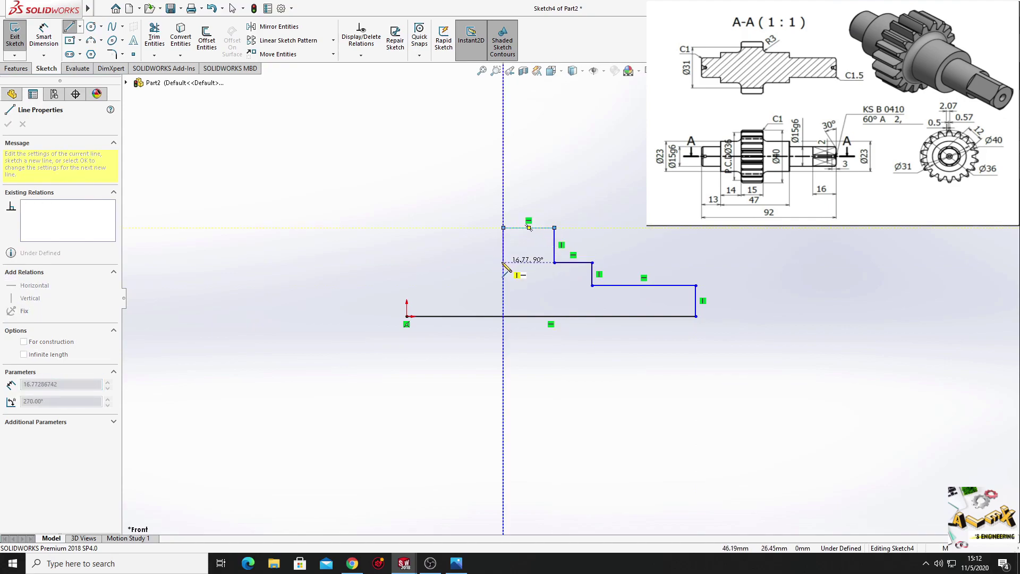
{"action": "left_click", "coordinate": [503, 262]}
{"action": "left_click", "coordinate": [453, 261]}
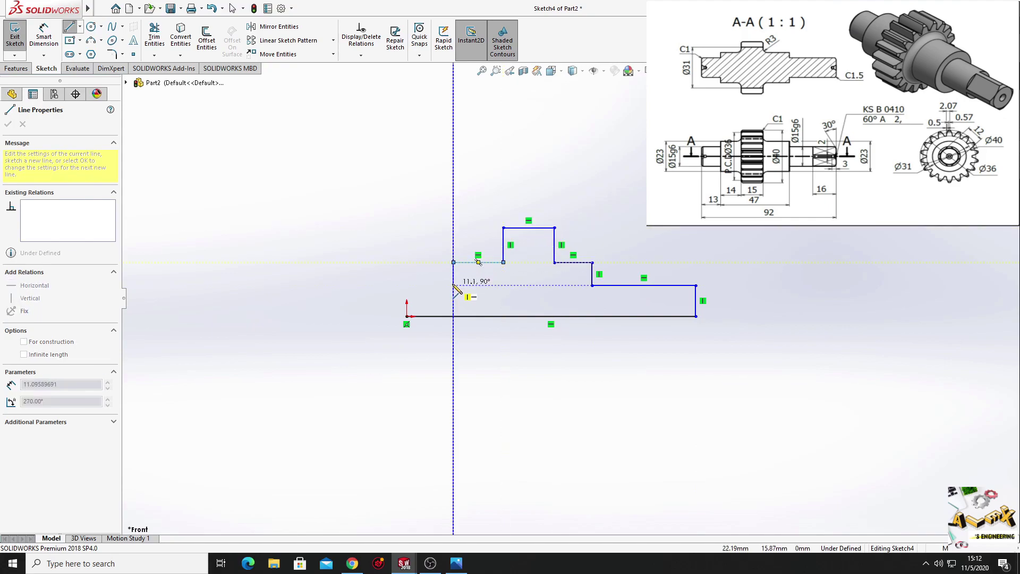
{"action": "left_click", "coordinate": [453, 285]}
{"action": "left_click", "coordinate": [407, 285]}
{"action": "left_click", "coordinate": [407, 316]}
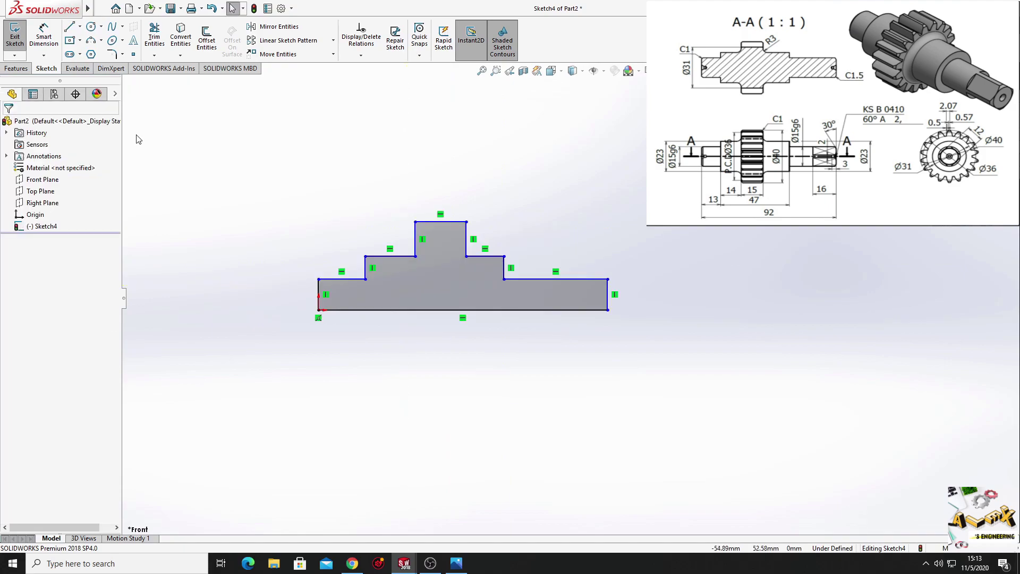
Dimension the left shaft end's length as 13 mm and the adjacent shoulder's length as 14 mm
{"action": "left_click", "coordinate": [39, 35]}
{"action": "left_click", "coordinate": [331, 282]}
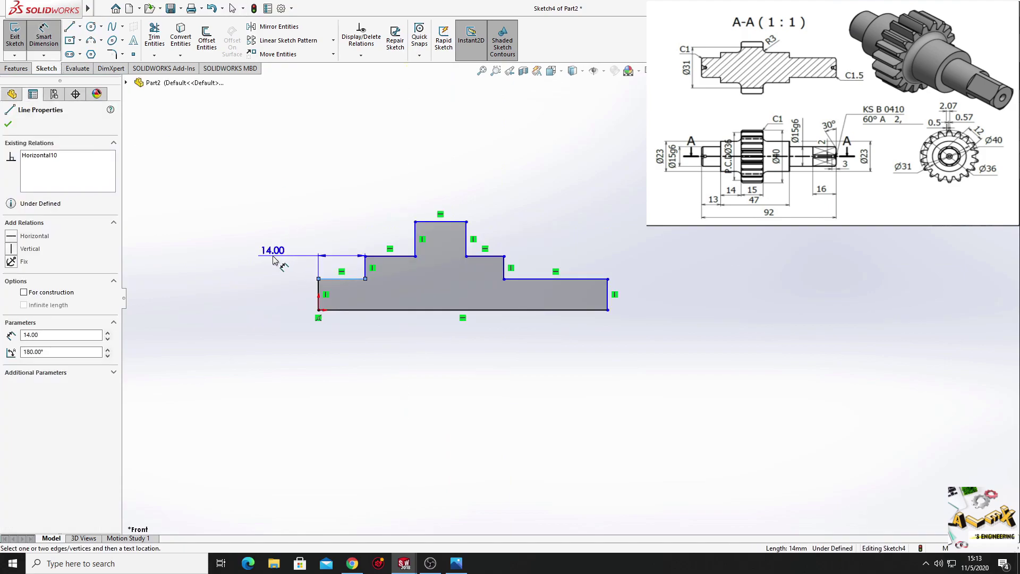
{"action": "left_click", "coordinate": [274, 258]}
{"action": "type", "text": "13"}
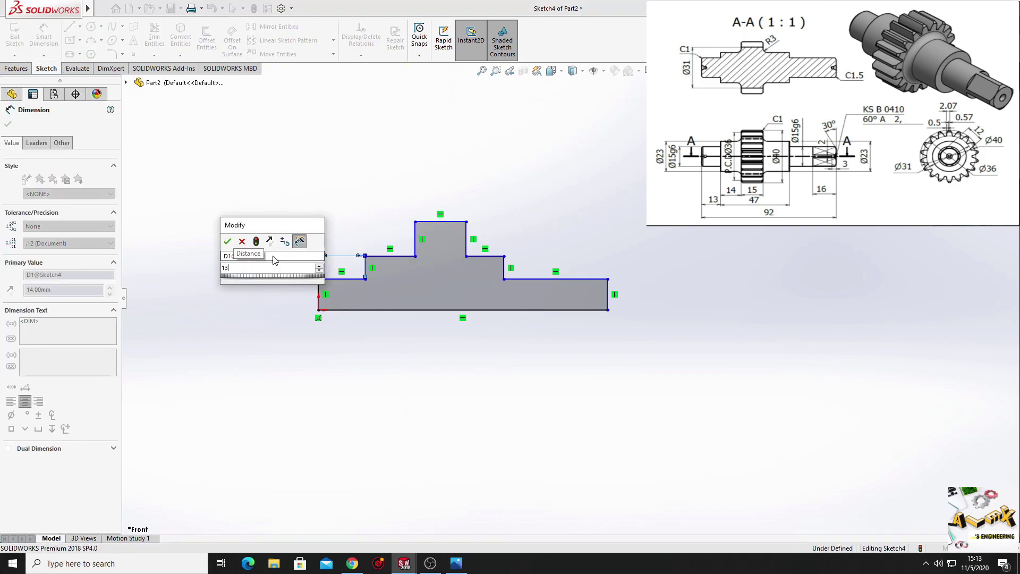
{"action": "key", "text": "Return"}
{"action": "left_click", "coordinate": [380, 259]}
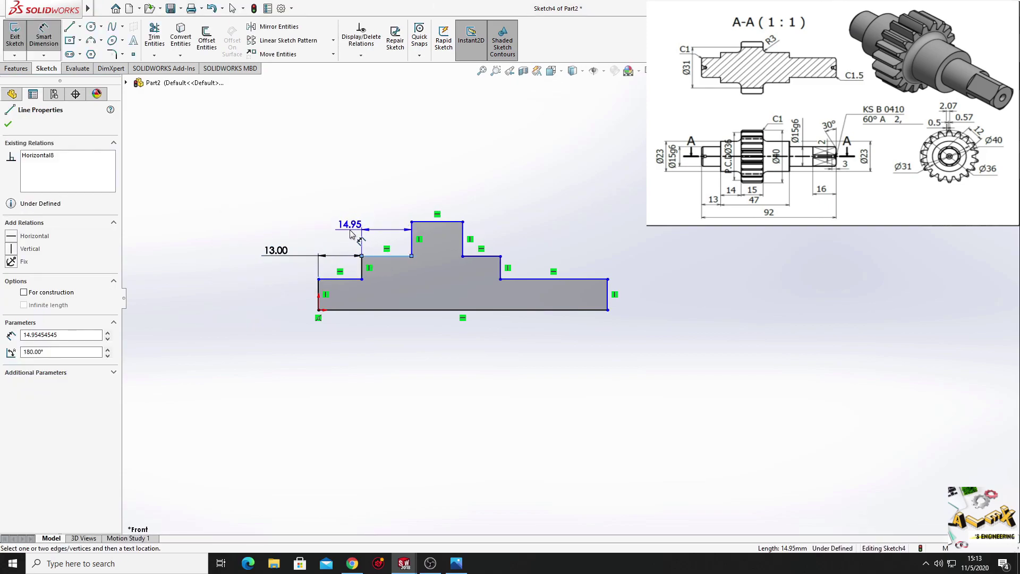
{"action": "left_click", "coordinate": [350, 233]}
{"action": "type", "text": "14.95454545mm"}
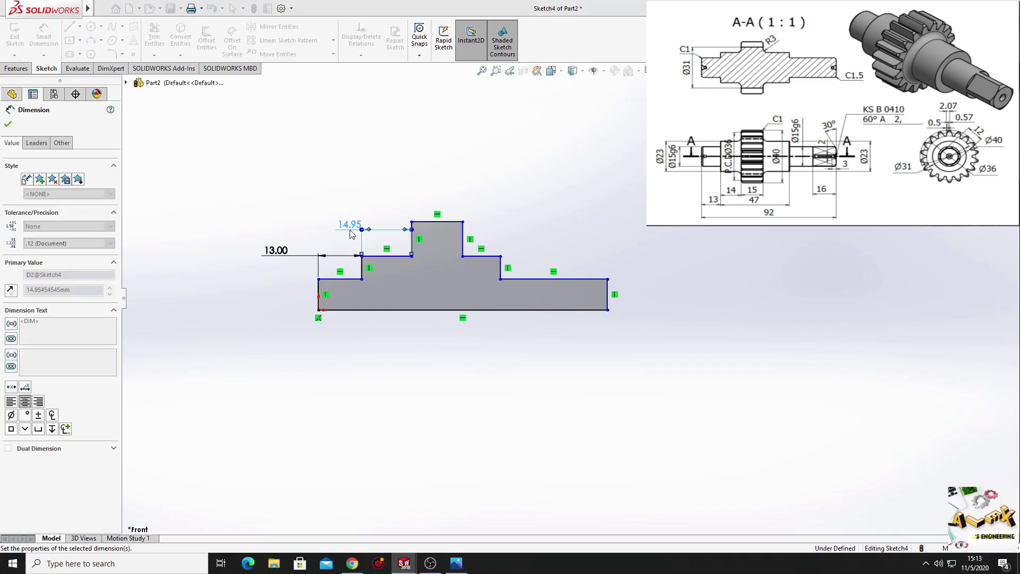
{"action": "key", "text": "Return"}
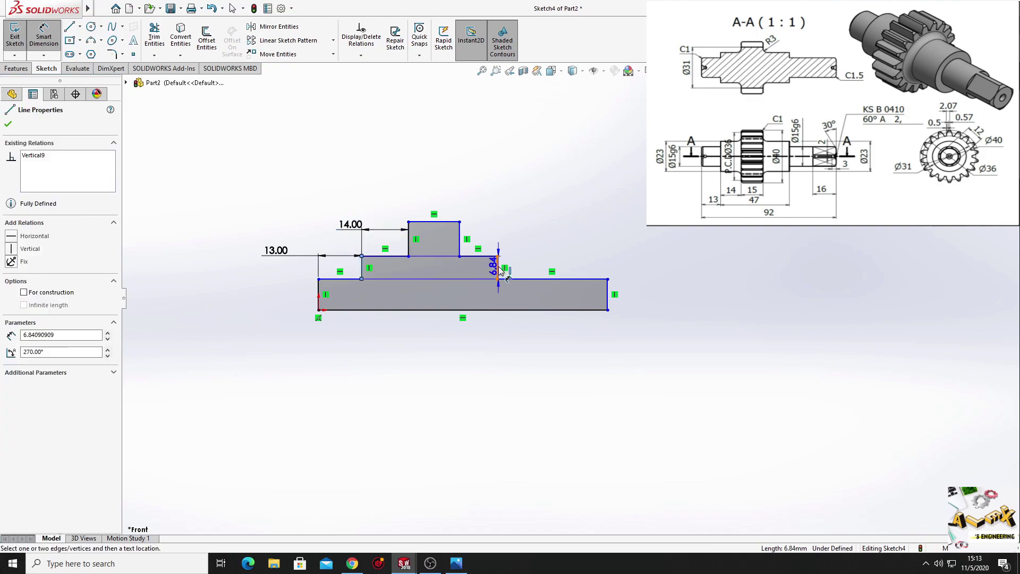
Dimension the overall shoulder section as 47 mm long and the gear block as 15 mm wide
{"action": "left_click", "coordinate": [497, 271]}
{"action": "left_click", "coordinate": [407, 168]}
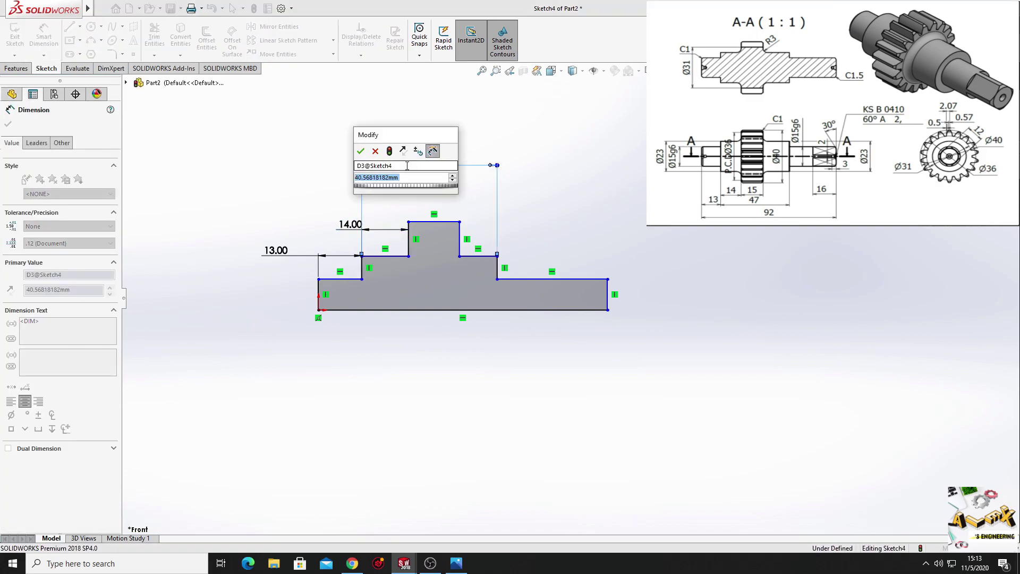
{"action": "type", "text": "47"}
{"action": "key", "text": "Return"}
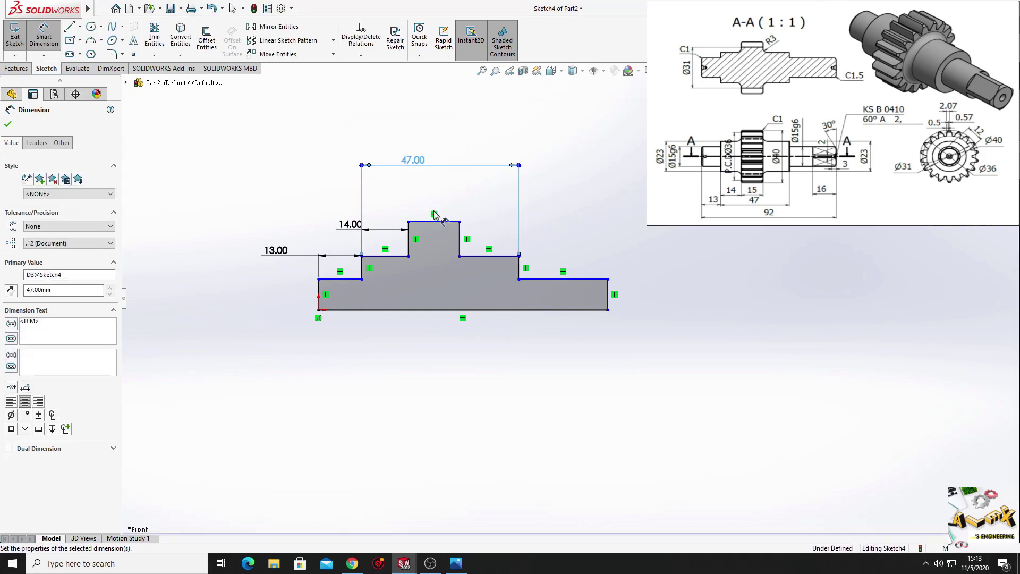
{"action": "left_click", "coordinate": [433, 221]}
{"action": "left_click", "coordinate": [425, 194]}
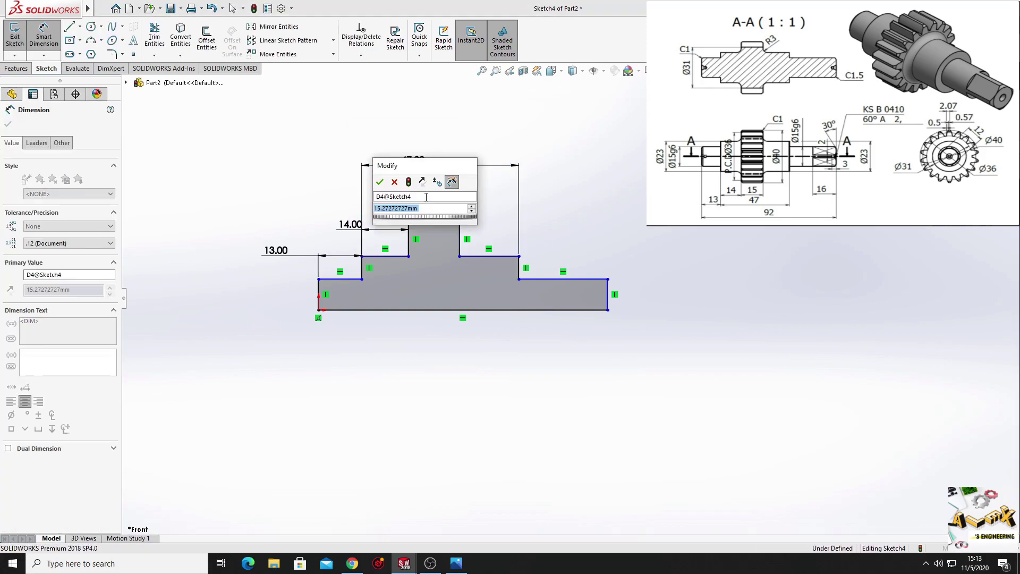
{"action": "type", "text": "15"}
{"action": "key", "text": "Return"}
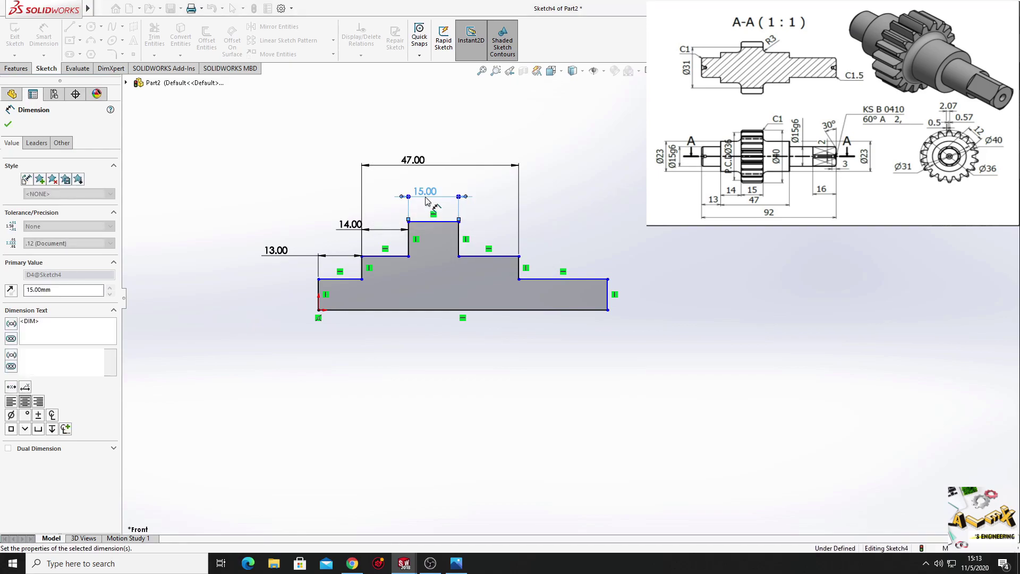
Set the profile's overall length between its two end lines to 92 mm and finish dimensioning
{"action": "left_click", "coordinate": [319, 305]}
{"action": "left_click", "coordinate": [608, 294]}
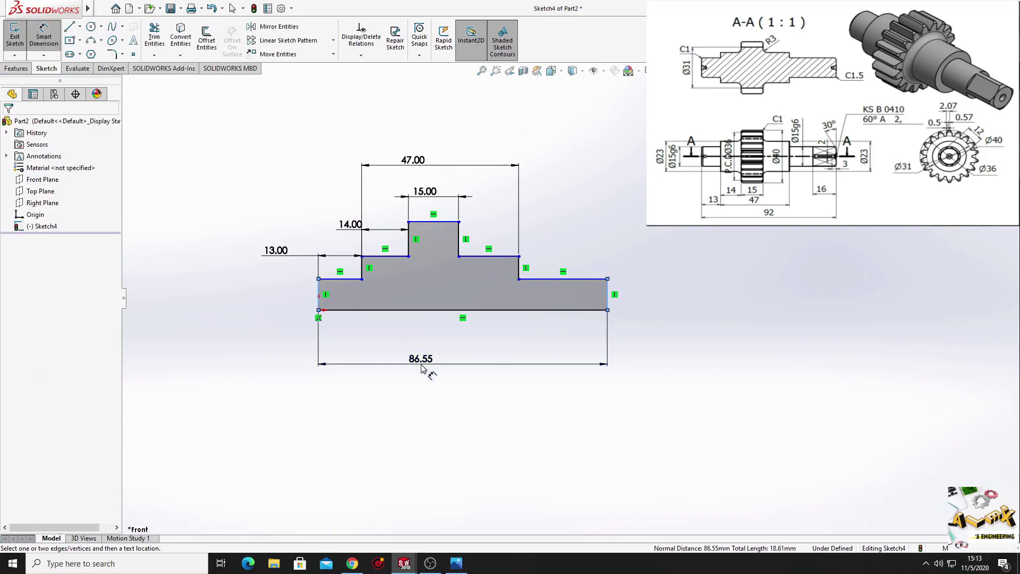
{"action": "left_click", "coordinate": [421, 367]}
{"action": "type", "text": "92"}
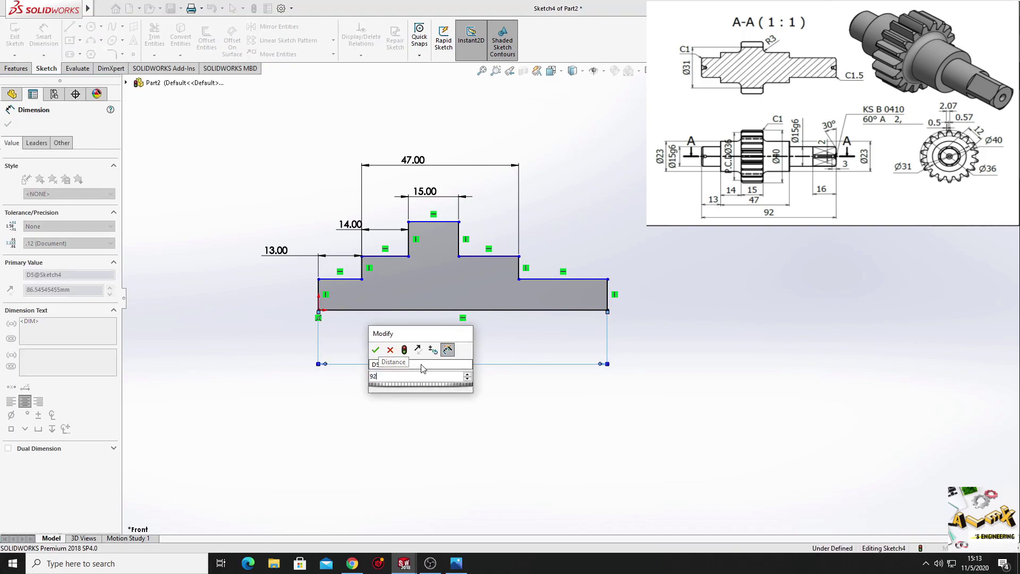
{"action": "key", "text": "Return"}
{"action": "middle_click_drag", "start_coordinate": [473, 349], "coordinate": [426, 354], "text": "ctrl"}
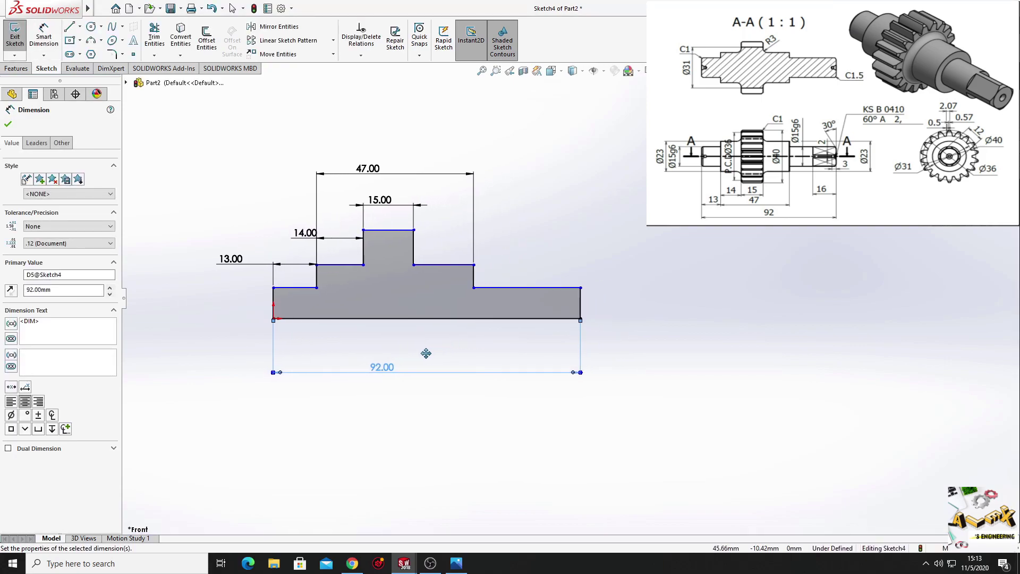
{"action": "right_click", "coordinate": [559, 294]}
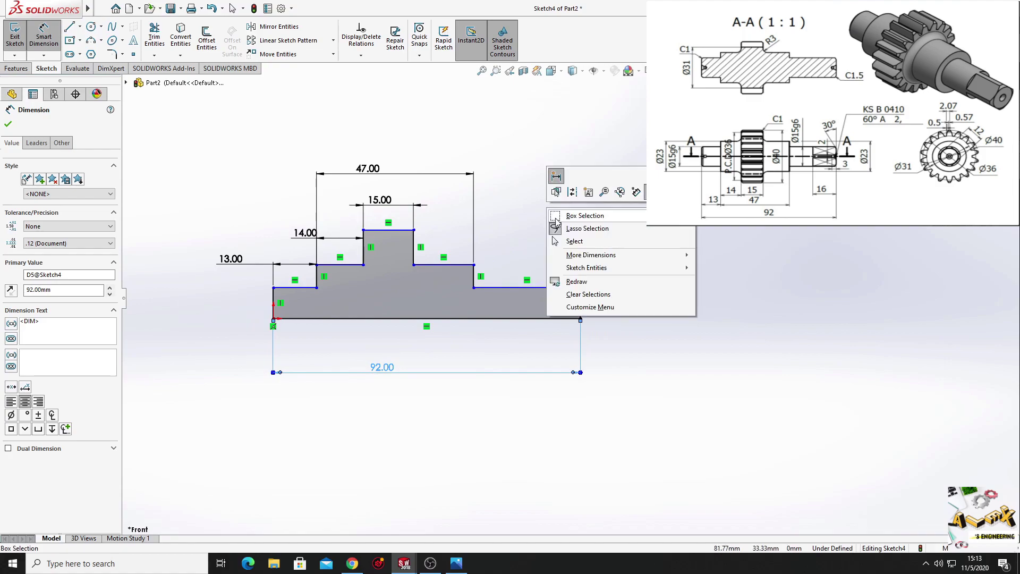
{"action": "left_click", "coordinate": [573, 240]}
Make the two shaft-end top lines collinear, and the two shoulder top lines collinear
{"action": "left_click", "coordinate": [521, 288]}
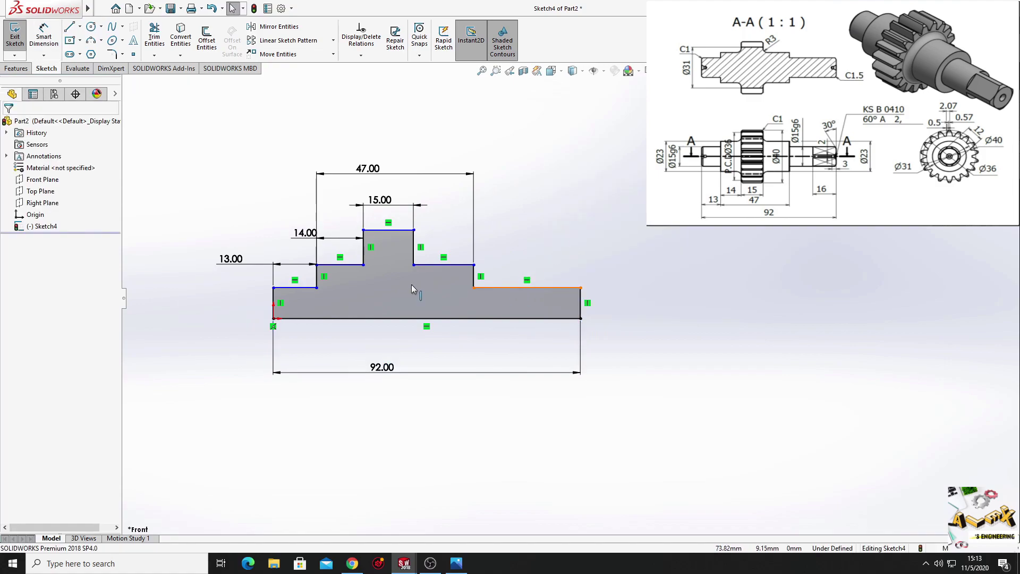
{"action": "left_click", "coordinate": [287, 288], "text": "ctrl"}
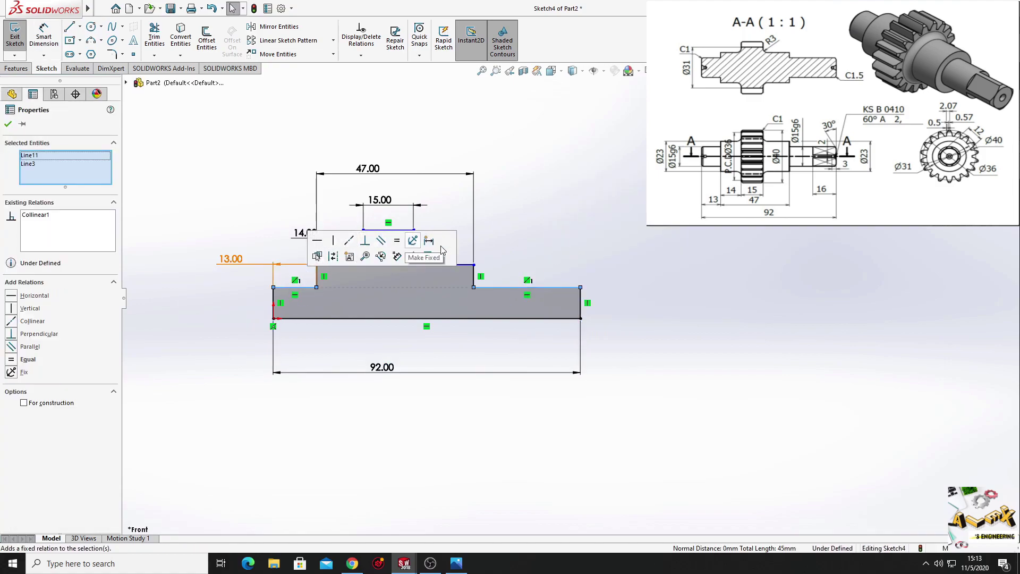
{"action": "left_click", "coordinate": [366, 242]}
{"action": "left_click", "coordinate": [458, 268]}
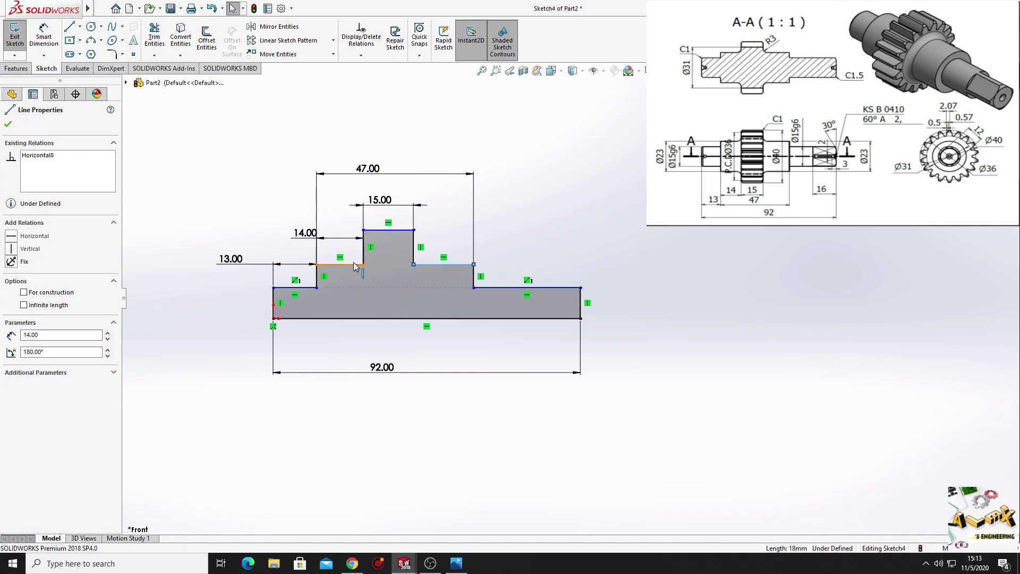
{"action": "left_click", "coordinate": [355, 264], "text": "ctrl"}
{"action": "left_click", "coordinate": [416, 222]}
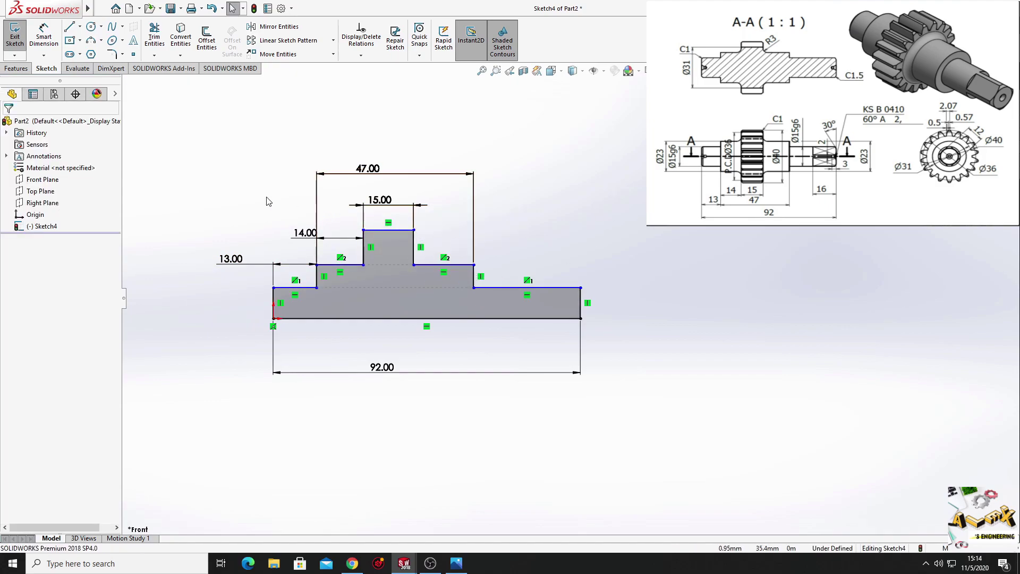
Dimension the height from the base line to the right shaft end's top line as 7.5 mm
{"action": "left_click", "coordinate": [44, 43]}
{"action": "left_click", "coordinate": [562, 288]}
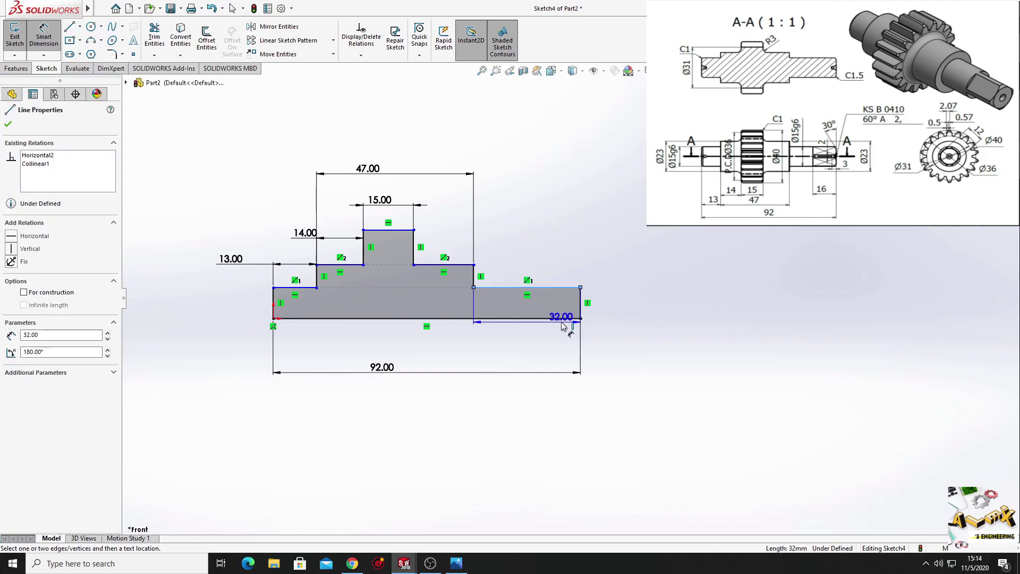
{"action": "left_click", "coordinate": [565, 318]}
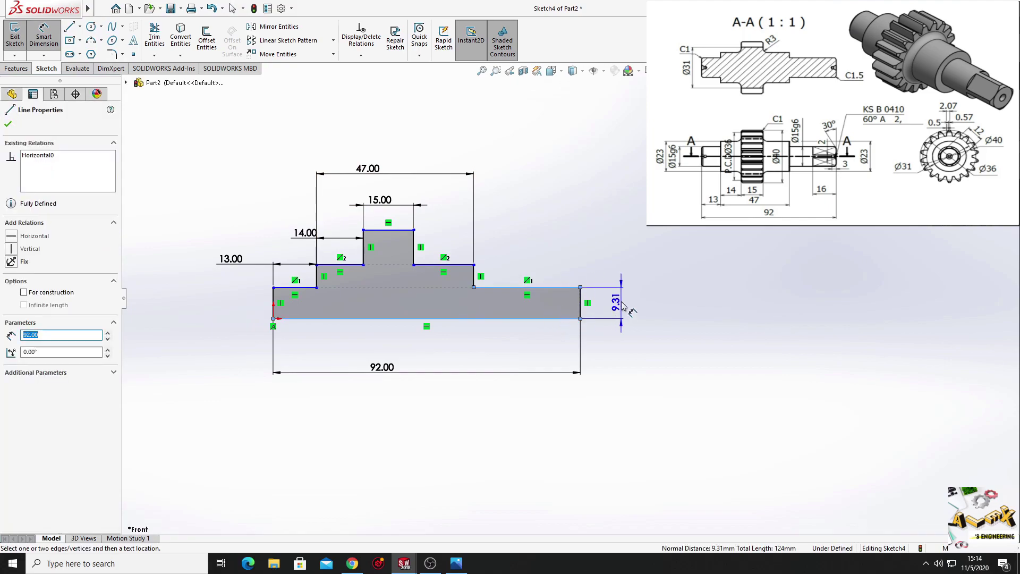
{"action": "left_click", "coordinate": [624, 307]}
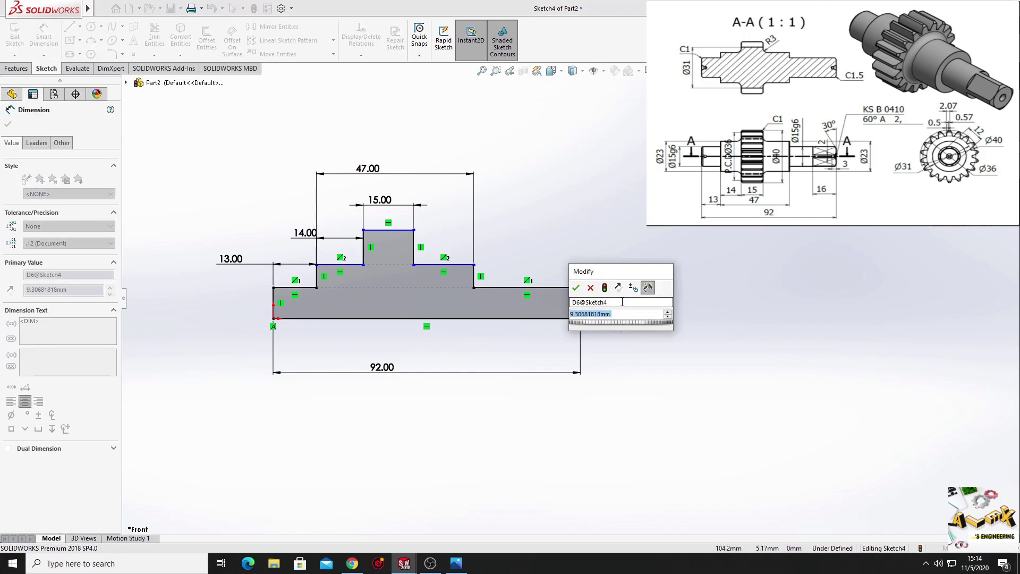
{"action": "type", "text": "7.5"}
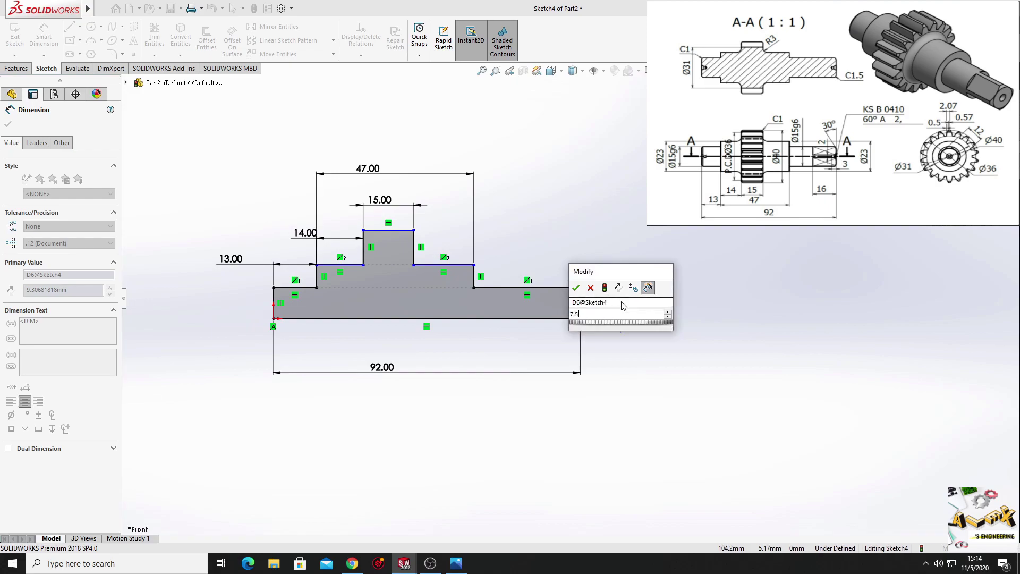
{"action": "key", "text": "Return"}
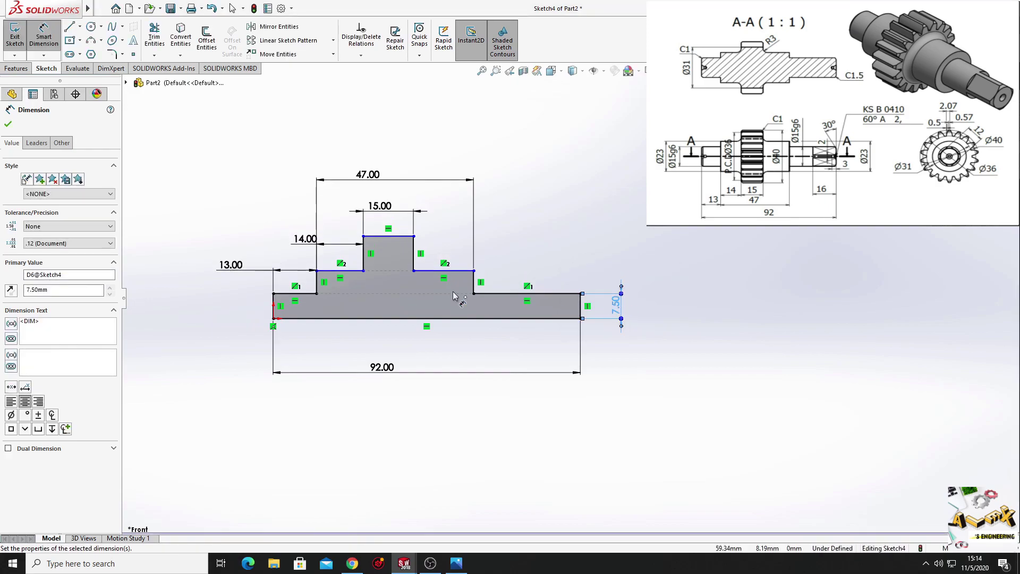
Dimension the height from the base line to the right shoulder's top line as 11.5 mm
{"action": "left_click", "coordinate": [455, 270]}
{"action": "left_click", "coordinate": [492, 319]}
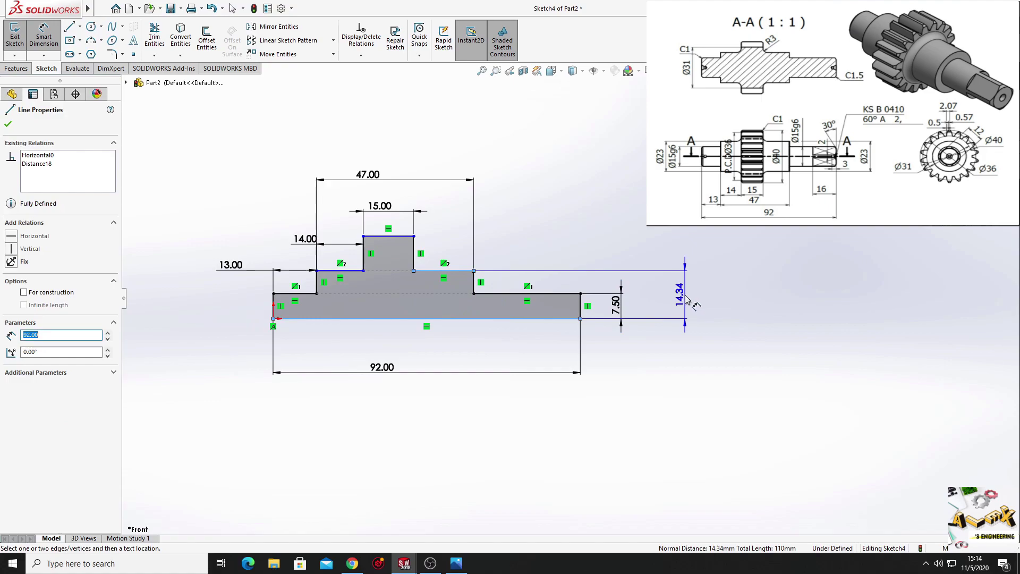
{"action": "left_click", "coordinate": [684, 297]}
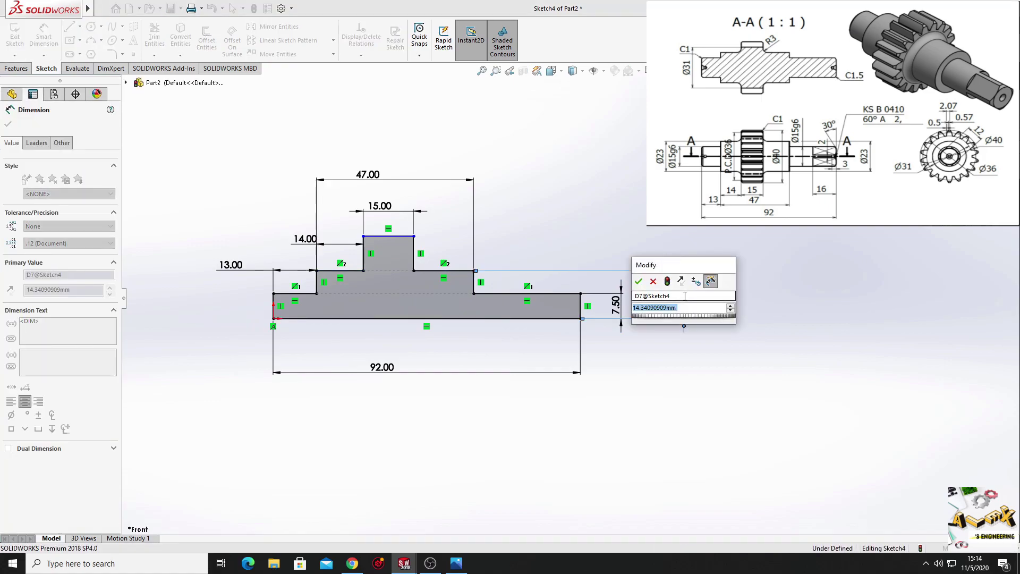
{"action": "type", "text": "11.5"}
{"action": "key", "text": "Return"}
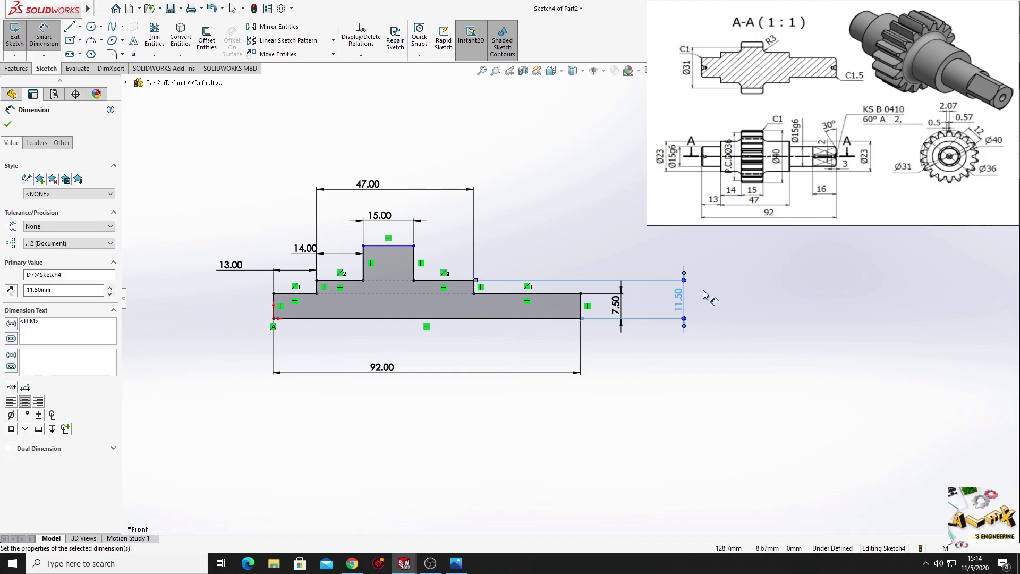
Dimension the height from the base line to the central step's top line as 15.5 mm and finish dimensioning
{"action": "left_click", "coordinate": [400, 247]}
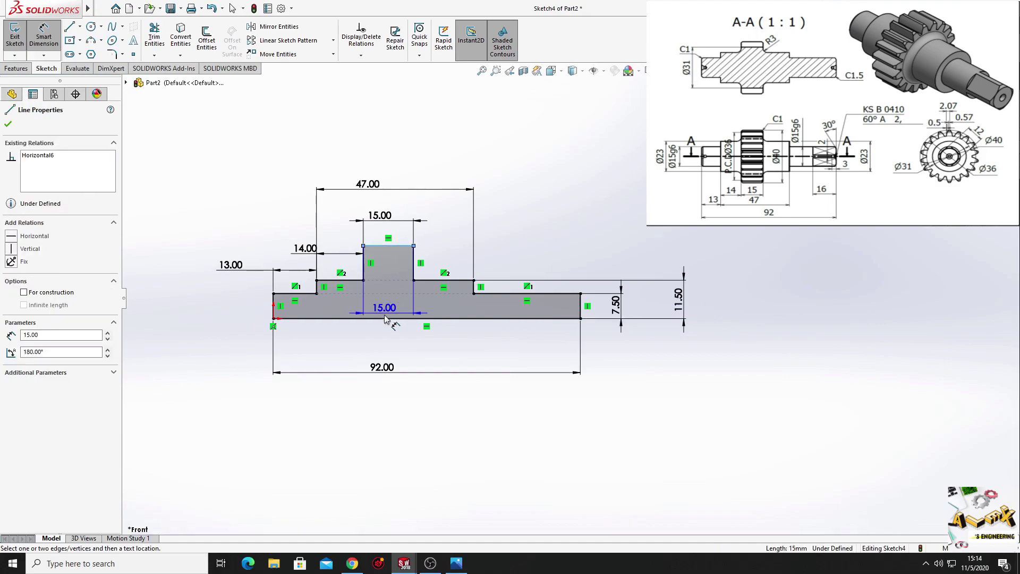
{"action": "left_click", "coordinate": [385, 318]}
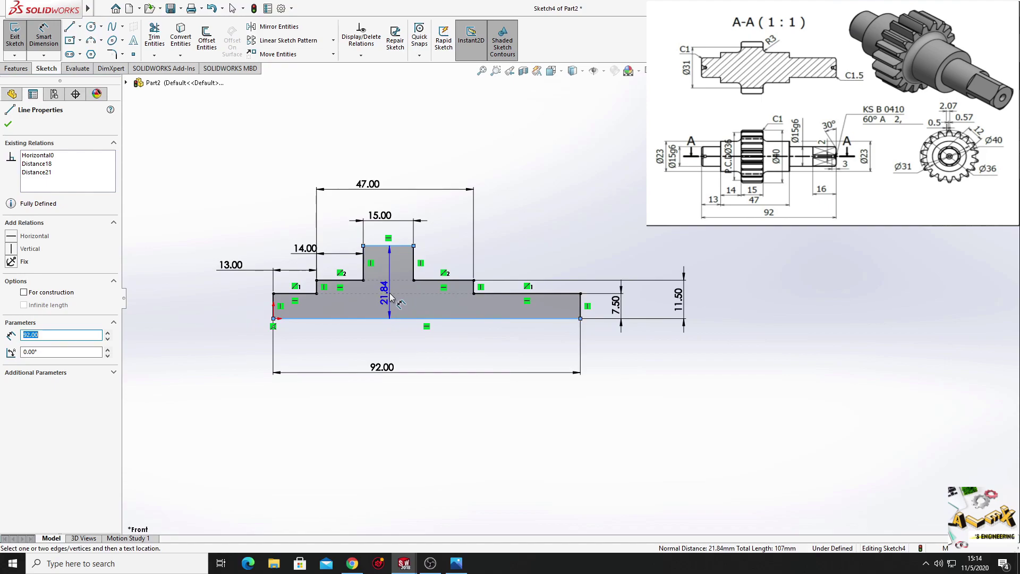
{"action": "left_click", "coordinate": [391, 297]}
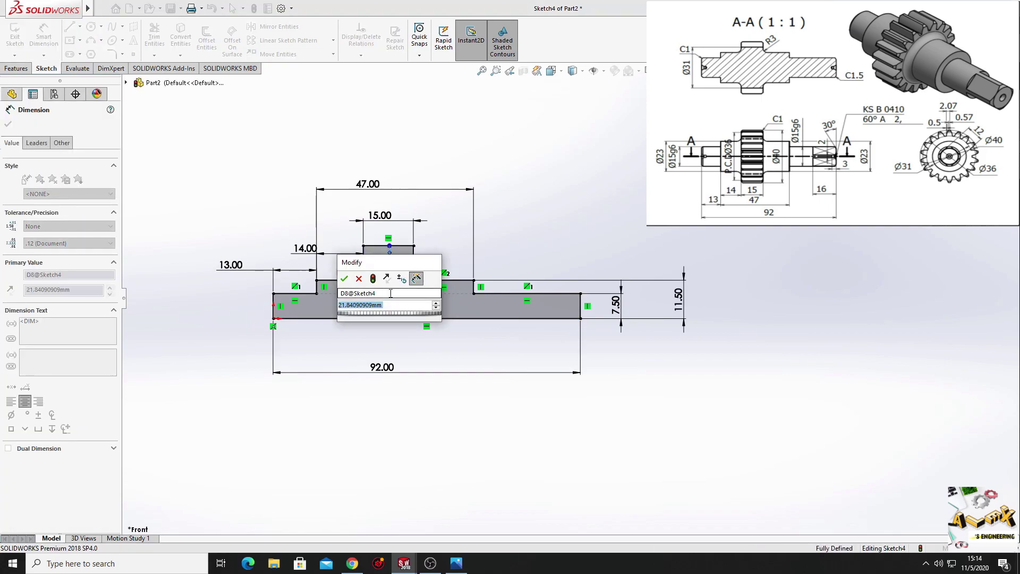
{"action": "type", "text": "40/2"}
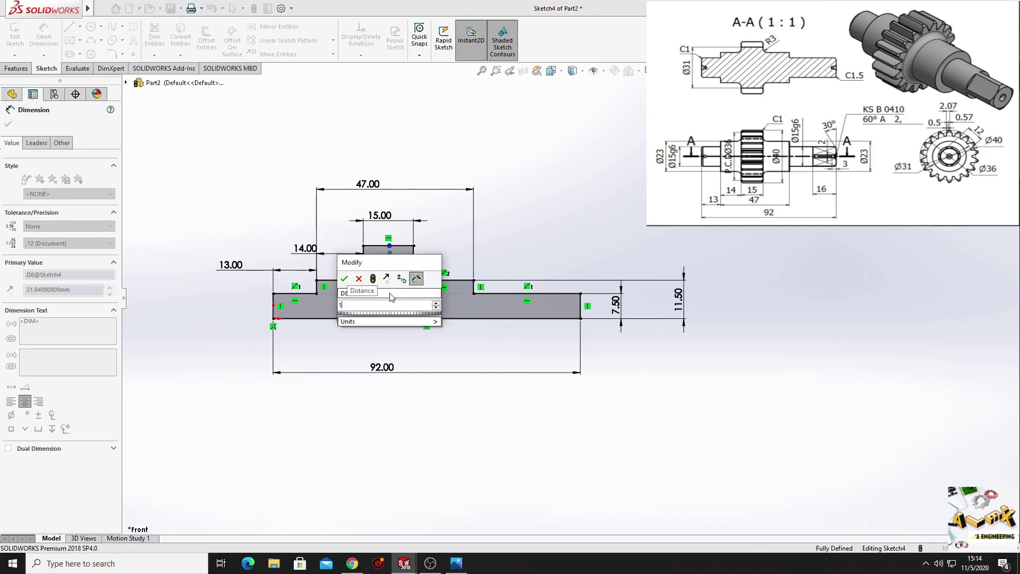
{"action": "key", "text": "Return"}
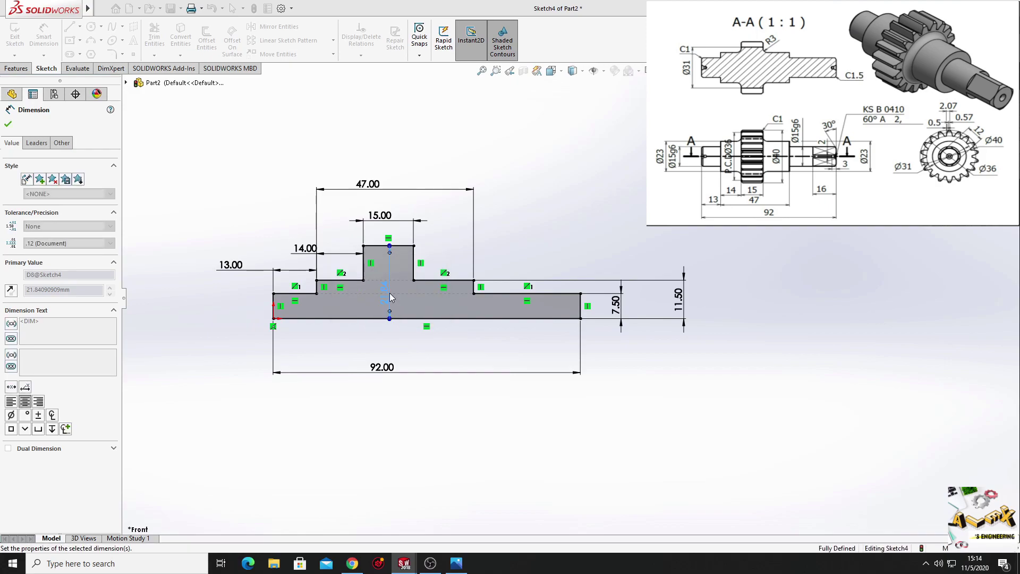
{"action": "right_click", "coordinate": [551, 184]}
{"action": "left_click", "coordinate": [587, 195]}
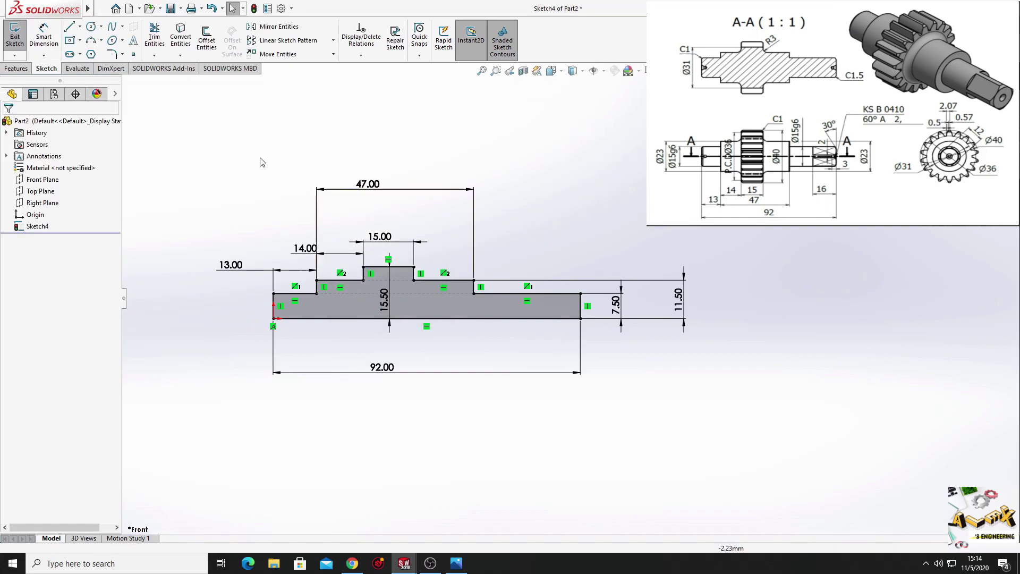
Add 3 mm sketch fillets to the two inner corners where the central step meets the shoulder lines
{"action": "left_click", "coordinate": [116, 52]}
{"action": "scroll", "coordinate": [361, 246], "scroll_direction": "down", "scroll_amount": 3}
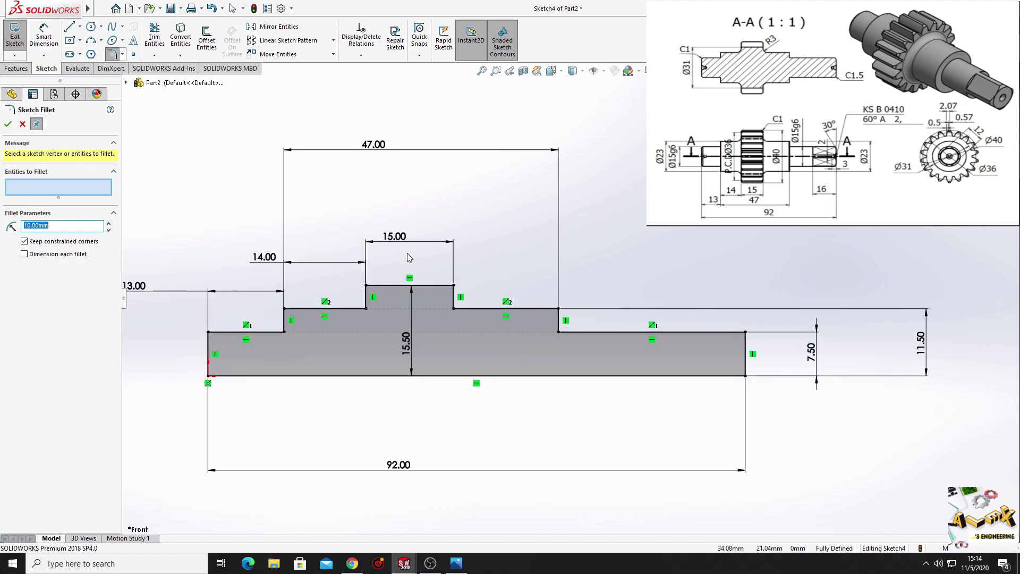
{"action": "middle_click_drag", "start_coordinate": [424, 308], "coordinate": [457, 198], "text": "ctrl"}
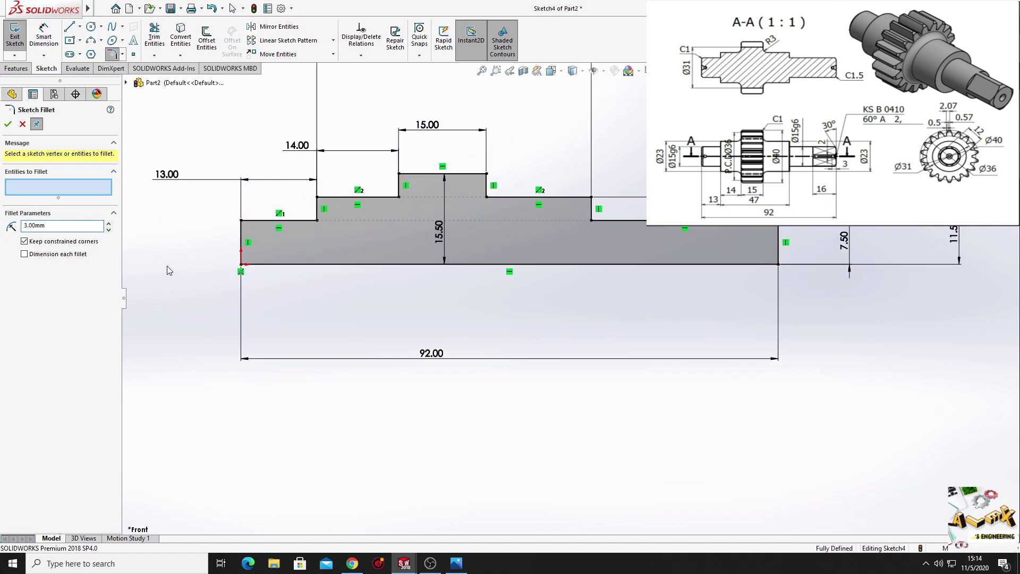
{"action": "left_click", "coordinate": [399, 197]}
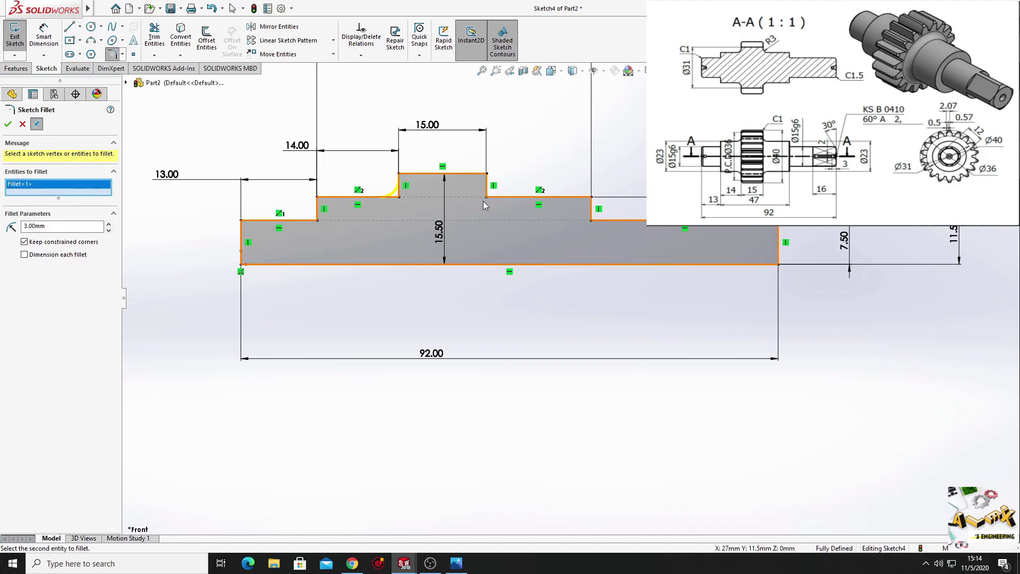
{"action": "left_click", "coordinate": [487, 199]}
{"action": "left_click", "coordinate": [7, 125]}
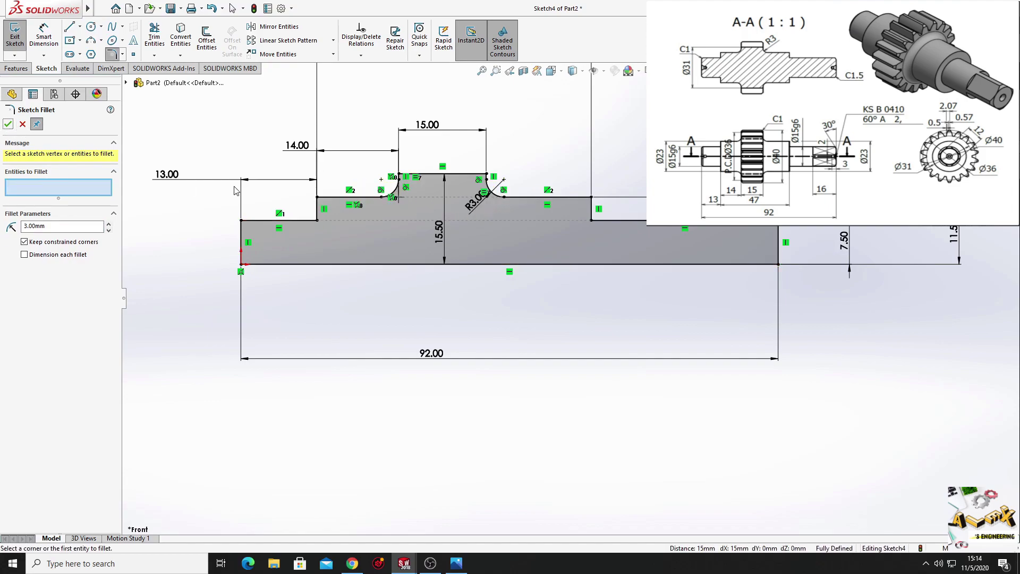
{"action": "scroll", "coordinate": [354, 286], "scroll_direction": "up", "scroll_amount": 4}
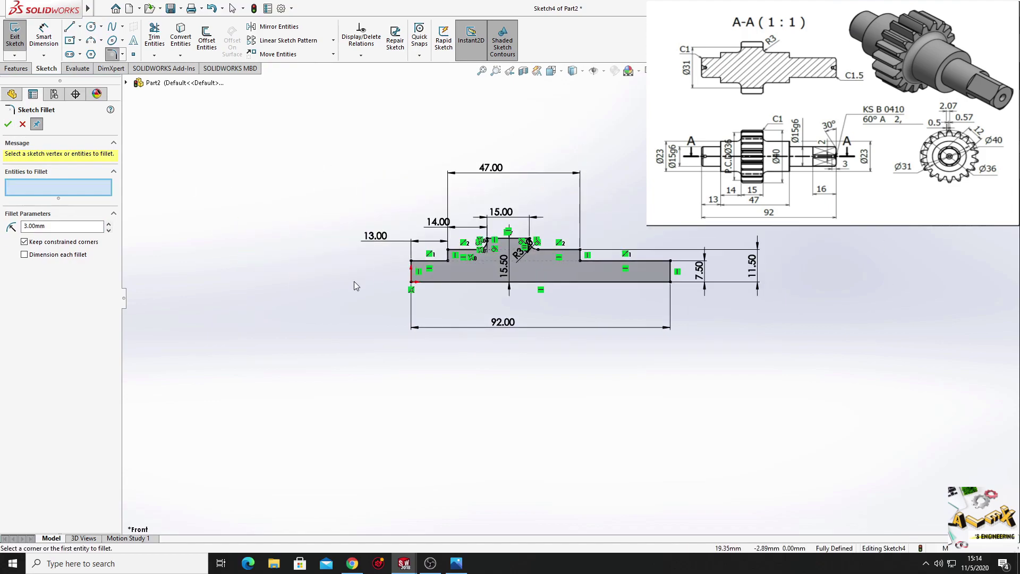
{"action": "left_click", "coordinate": [7, 124]}
Revolve the half-profile 360 degrees about its 92 mm base line
{"action": "left_click", "coordinate": [16, 69]}
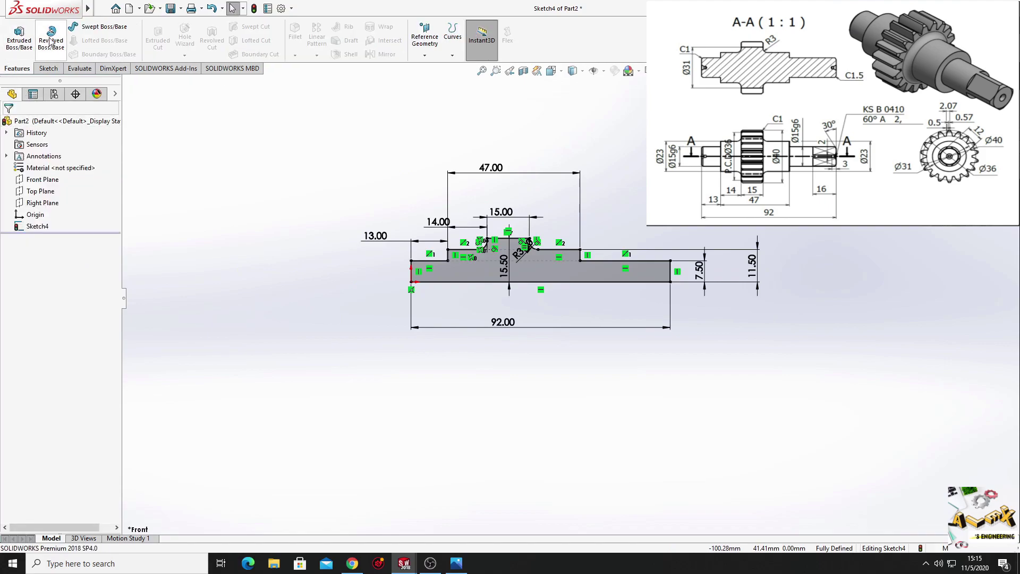
{"action": "left_click", "coordinate": [51, 37]}
{"action": "left_click", "coordinate": [518, 323]}
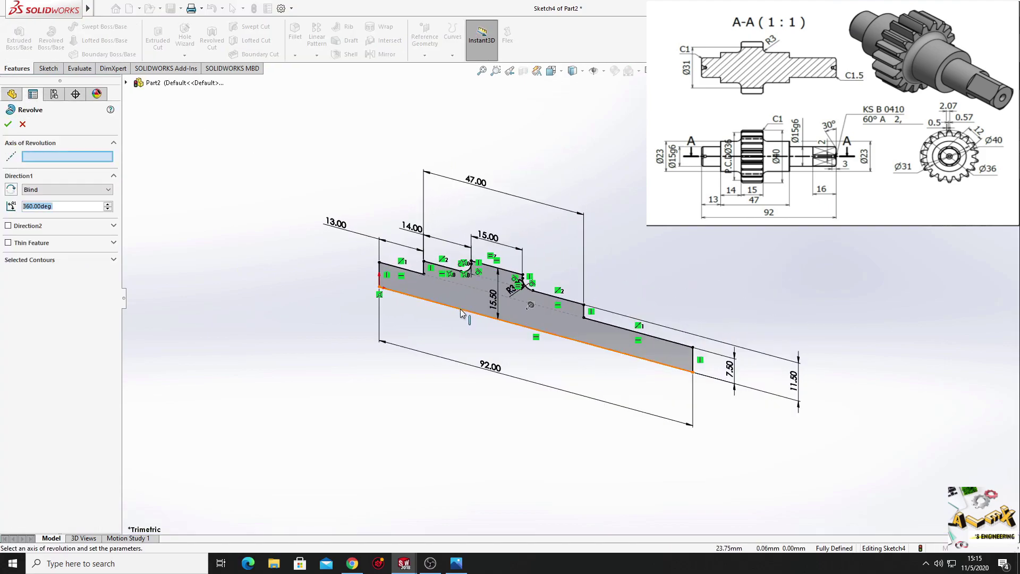
{"action": "left_click", "coordinate": [8, 124]}
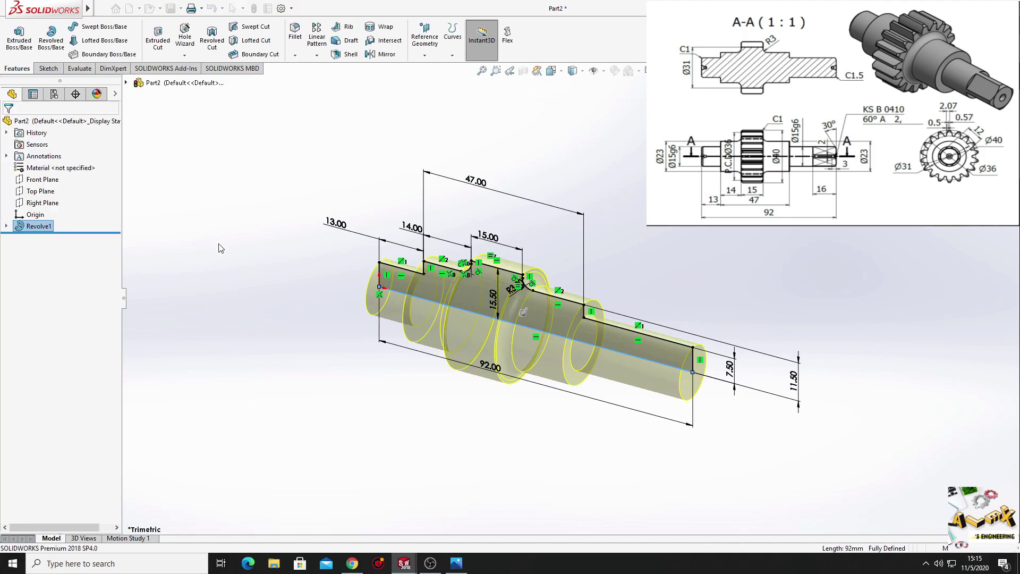
Start a sketch on the narrow annular end face of the shaft's largest step and view it face-on
{"action": "mouse_move", "coordinate": [536, 361]}
{"action": "middle_mouse_down", "text": "ctrl"}
{"action": "mouse_move", "coordinate": [401, 326]}
{"action": "mouse_move", "coordinate": [509, 320]}
{"action": "mouse_move", "coordinate": [438, 308]}
{"action": "middle_mouse_up", "text": "ctrl"}
{"action": "scroll", "coordinate": [458, 262], "scroll_direction": "down", "scroll_amount": 4}
{"action": "scroll", "coordinate": [460, 266], "scroll_direction": "up", "scroll_amount": 4}
{"action": "middle_click_drag", "start_coordinate": [459, 266], "coordinate": [432, 220]}
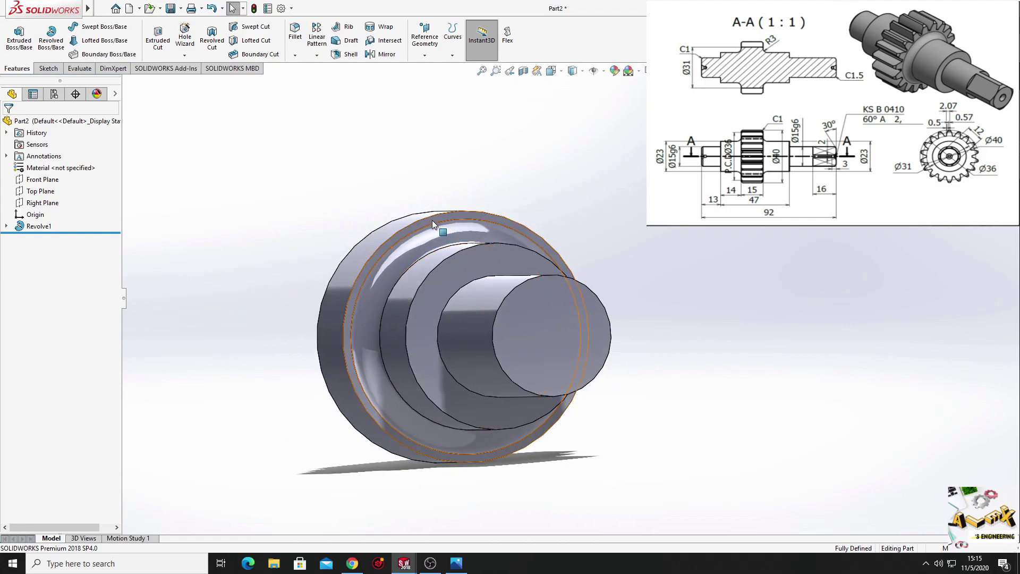
{"action": "left_click", "coordinate": [432, 217]}
{"action": "left_click", "coordinate": [479, 186]}
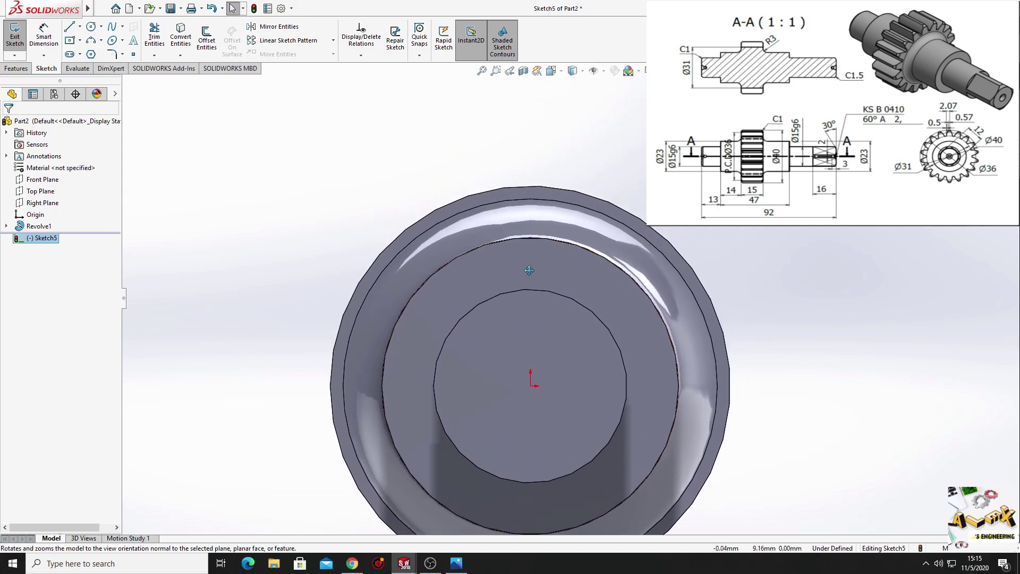
{"action": "scroll", "coordinate": [394, 245], "scroll_direction": "down", "scroll_amount": 4}
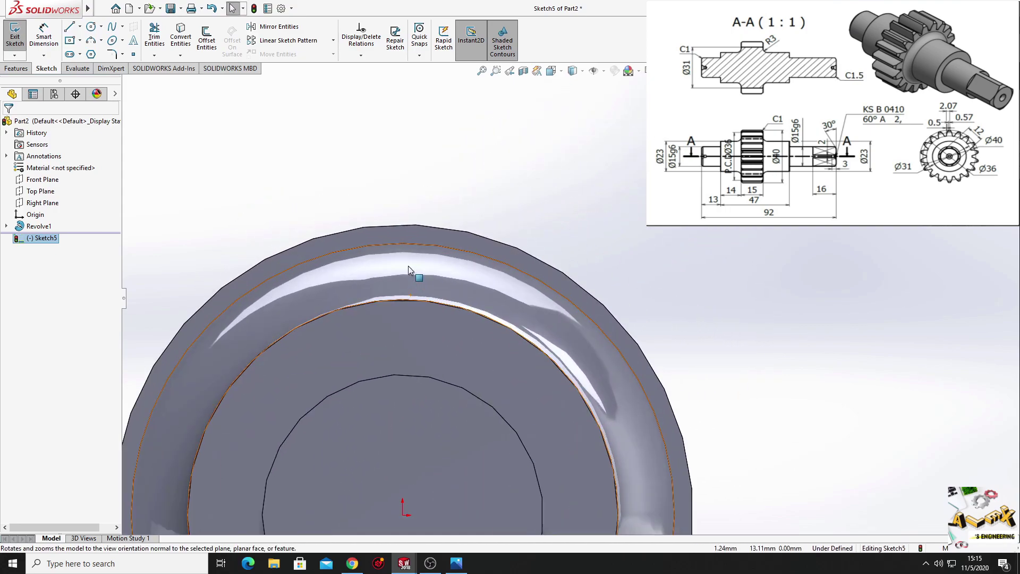
{"action": "scroll", "coordinate": [408, 266], "scroll_direction": "up", "scroll_amount": 5}
{"action": "middle_click_drag", "start_coordinate": [478, 320], "coordinate": [372, 241], "text": "ctrl"}
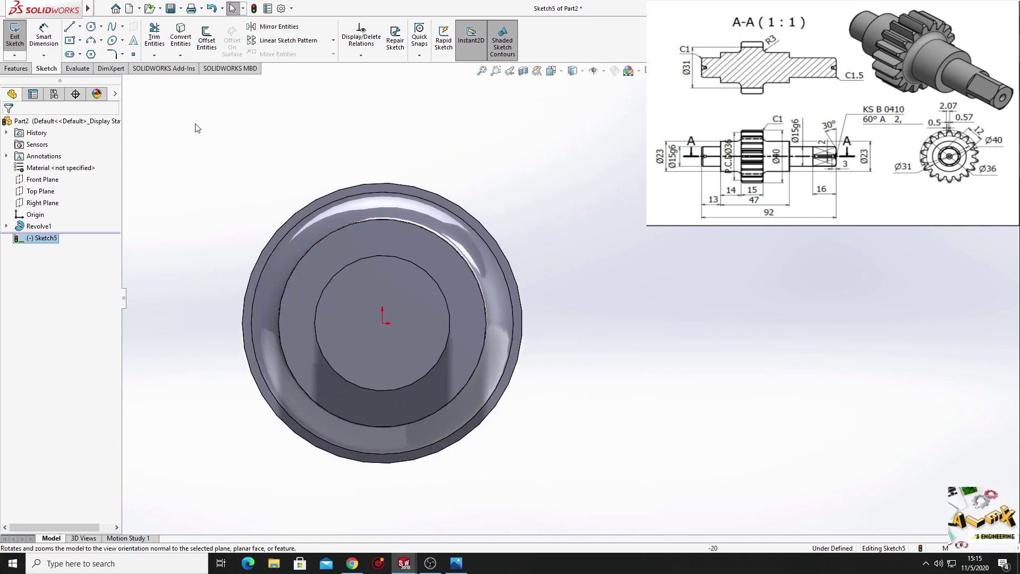
Draw a vertical centerline from the top of the largest step's outer edge to the origin
{"action": "left_click", "coordinate": [80, 26]}
{"action": "left_click", "coordinate": [98, 51]}
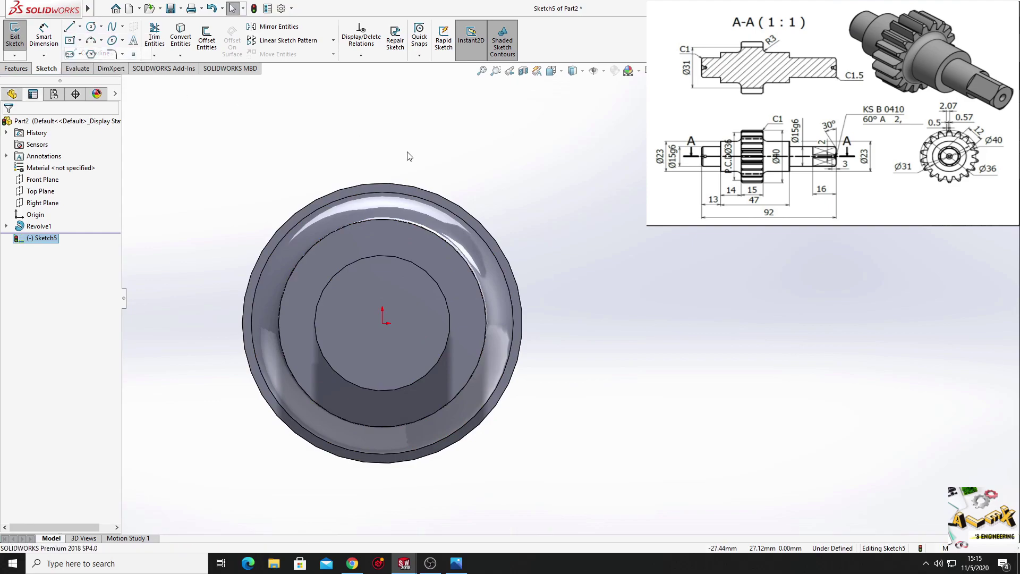
{"action": "left_click", "coordinate": [382, 183]}
{"action": "left_click", "coordinate": [383, 323]}
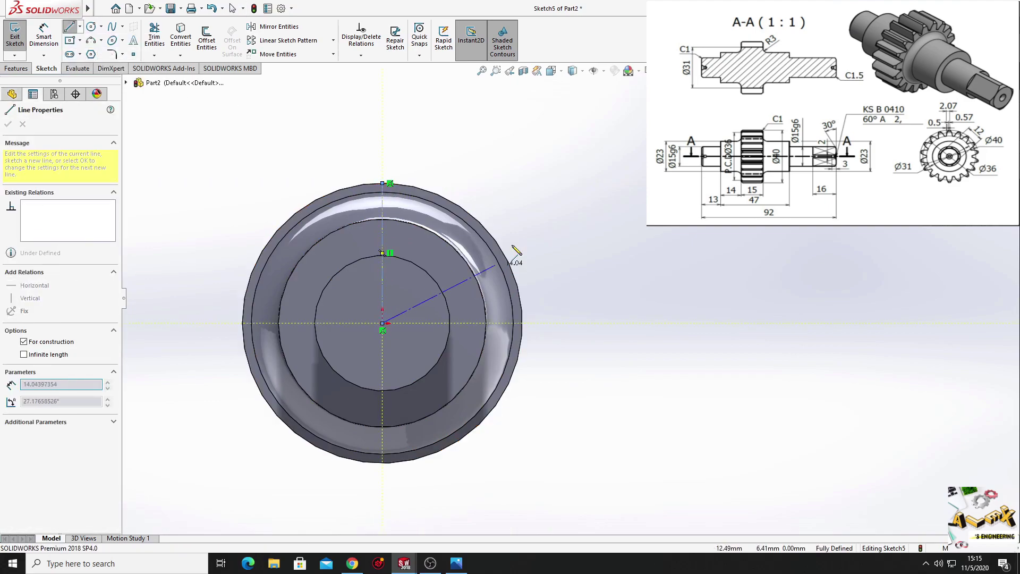
{"action": "right_click", "coordinate": [526, 202]}
{"action": "left_click", "coordinate": [548, 213]}
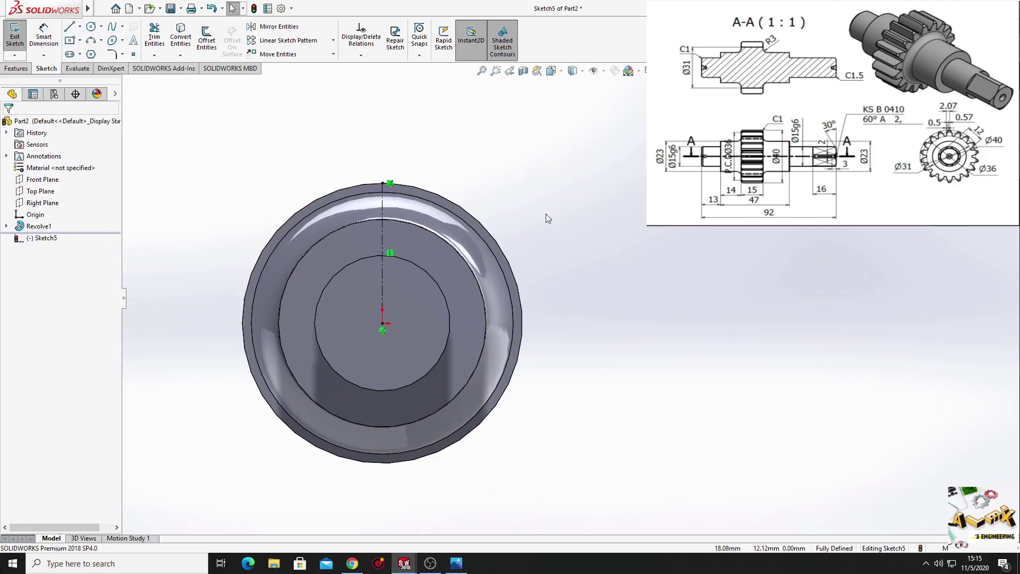
Draw two origin-centred circles about 45 mm and 38 mm in diameter, and convert the smaller one to construction geometry
{"action": "left_click", "coordinate": [92, 27]}
{"action": "left_click", "coordinate": [414, 320]}
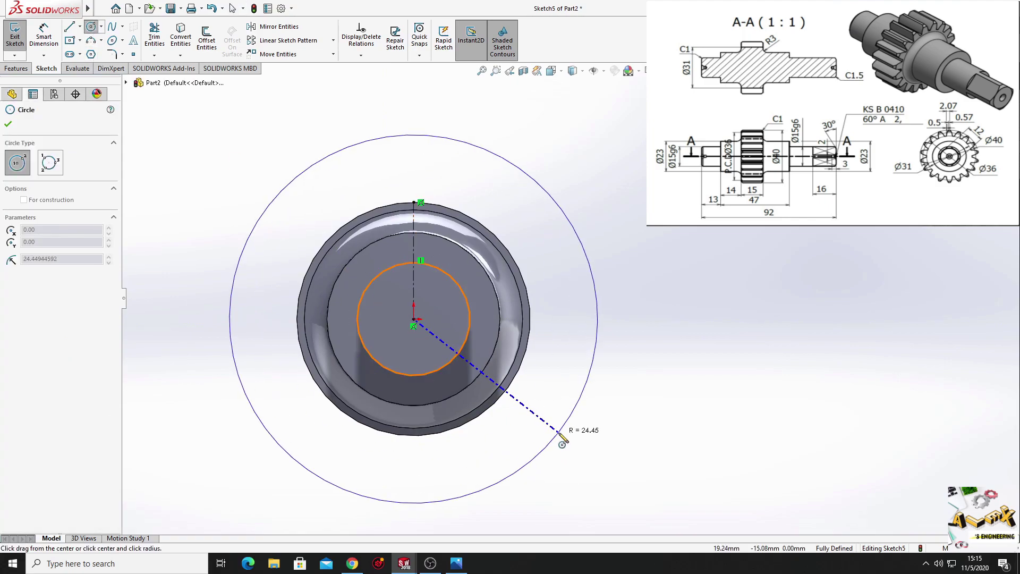
{"action": "left_click", "coordinate": [543, 430]}
{"action": "left_click", "coordinate": [414, 319]}
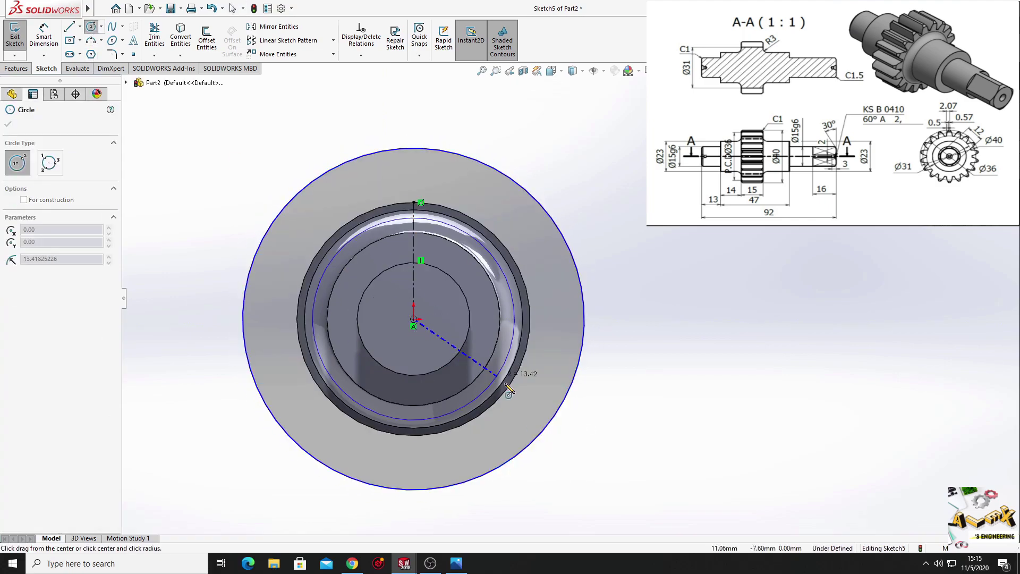
{"action": "left_click", "coordinate": [526, 414]}
{"action": "right_click", "coordinate": [682, 271]}
{"action": "left_click", "coordinate": [686, 270]}
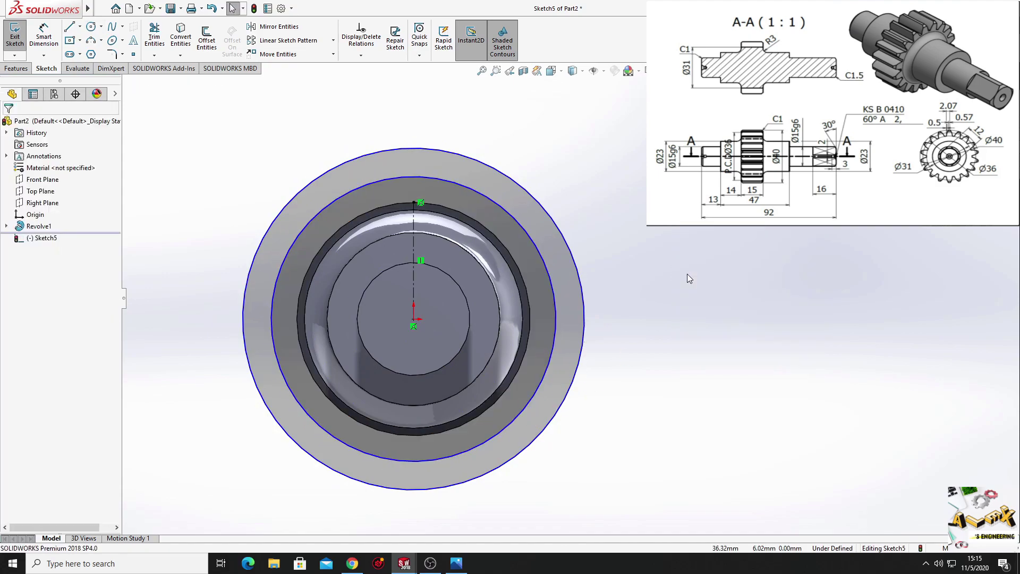
{"action": "right_click", "coordinate": [553, 333]}
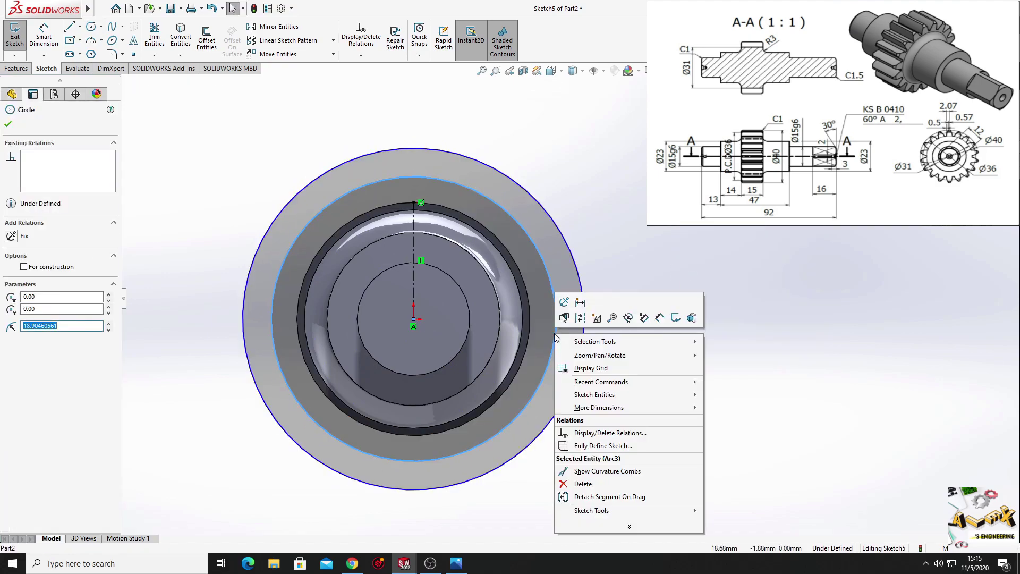
{"action": "left_click", "coordinate": [580, 319]}
Dimension the outer circle's diameter as 40 mm
{"action": "middle_click_drag", "start_coordinate": [597, 258], "coordinate": [625, 279], "text": "ctrl"}
{"action": "left_click", "coordinate": [44, 38]}
{"action": "left_click", "coordinate": [337, 207]}
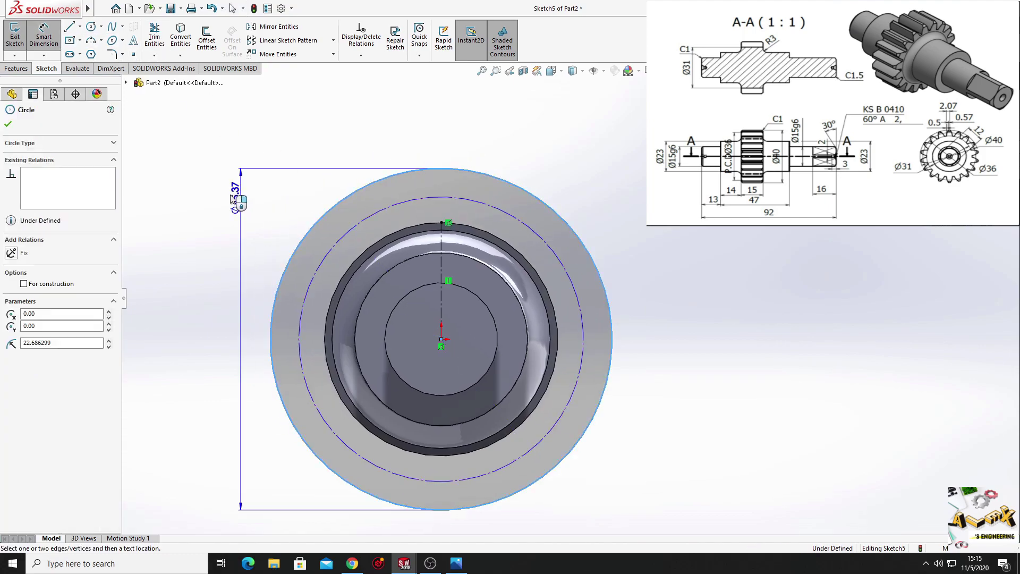
{"action": "left_click", "coordinate": [205, 149]}
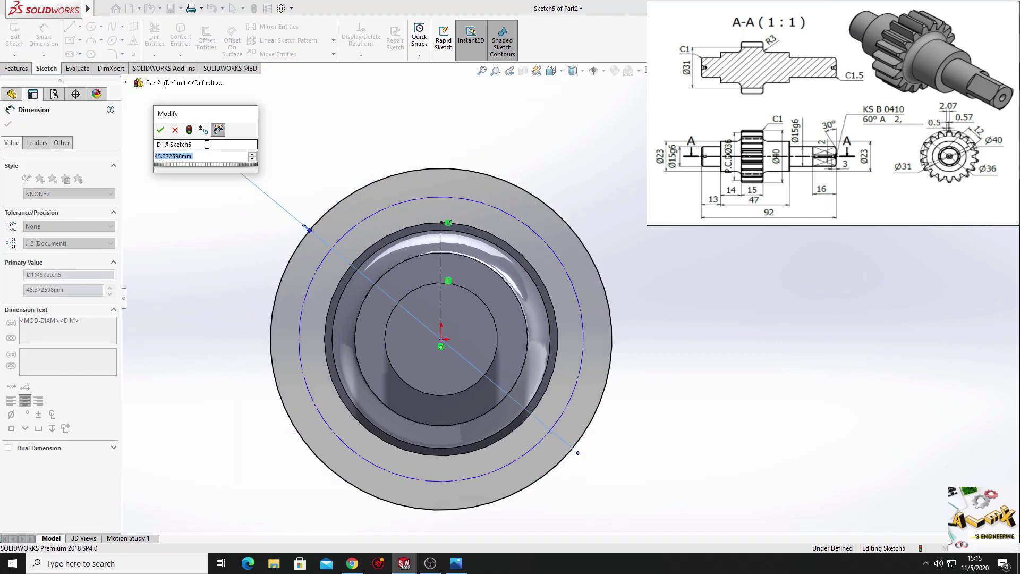
{"action": "type", "text": "40"}
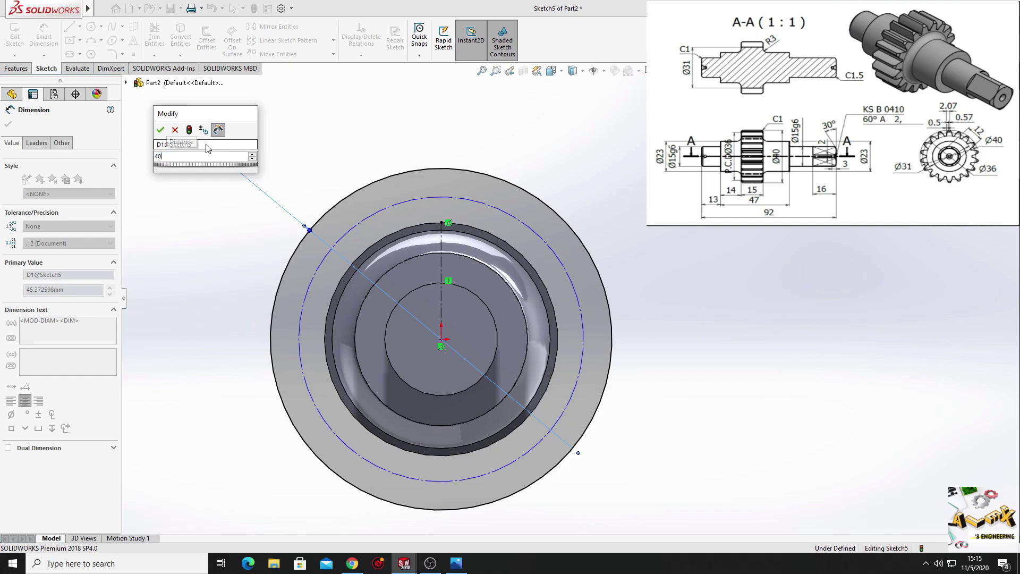
{"action": "key", "text": "Return"}
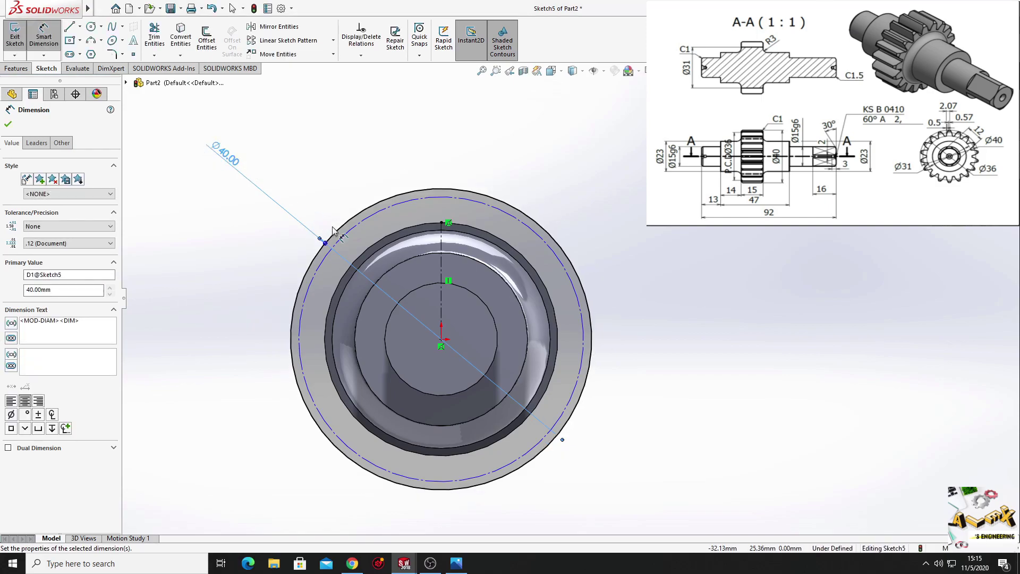
Dimension the construction circle's diameter as 36 mm and finish dimensioning
{"action": "left_click", "coordinate": [313, 292]}
{"action": "left_click", "coordinate": [214, 196]}
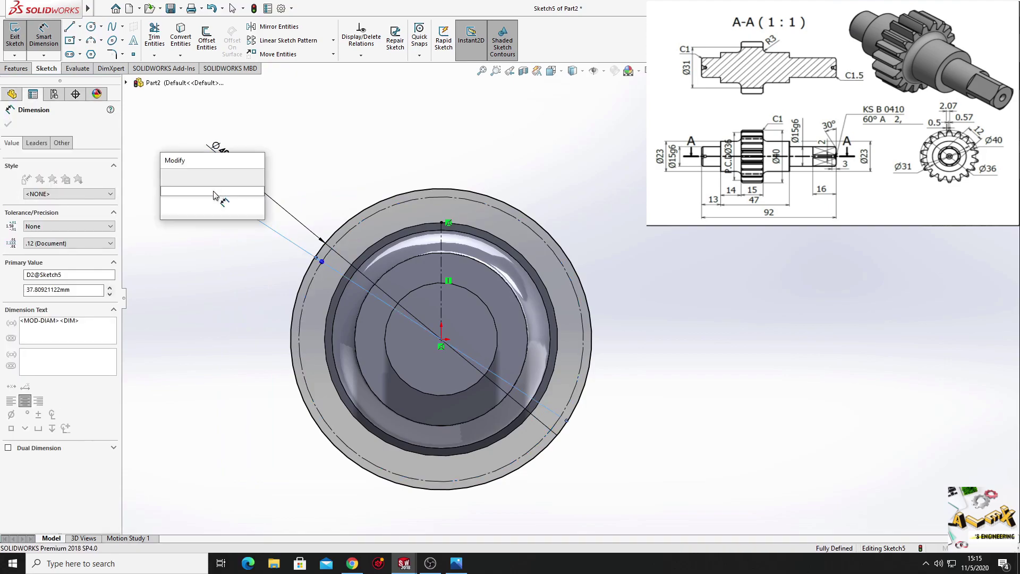
{"action": "type", "text": "36"}
{"action": "key", "text": "Return"}
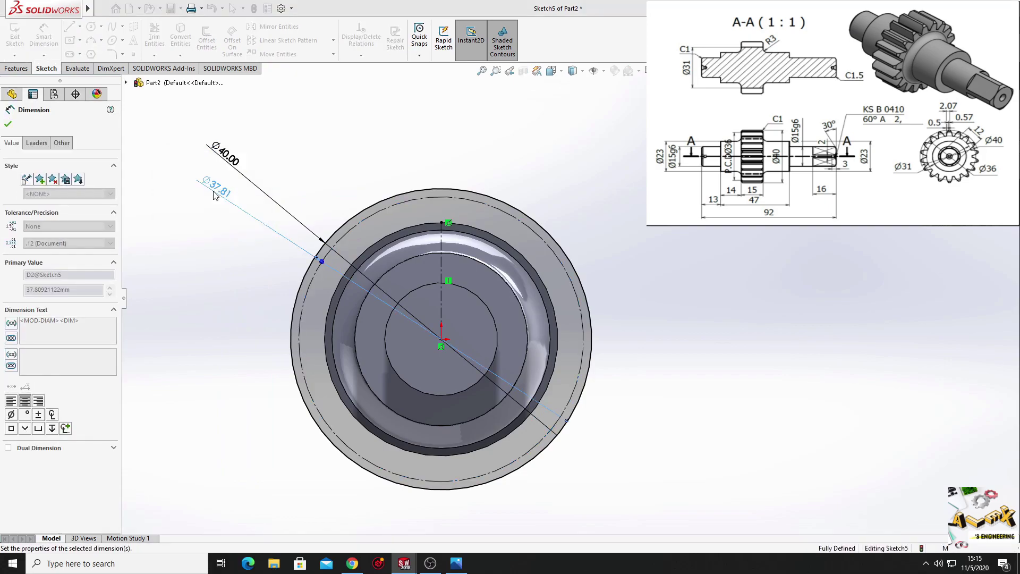
{"action": "scroll", "coordinate": [469, 207], "scroll_direction": "down", "scroll_amount": 3}
{"action": "scroll", "coordinate": [469, 207], "scroll_direction": "down", "scroll_amount": 3}
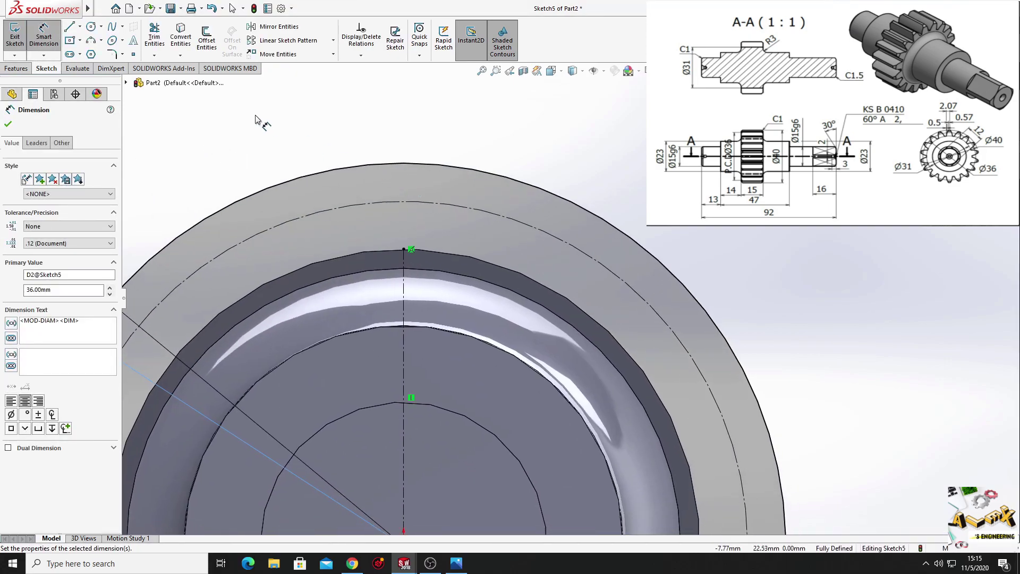
{"action": "right_click", "coordinate": [262, 117]}
{"action": "left_click", "coordinate": [261, 136]}
Draw a three-point spline tooth flank from the 40 mm circle through the 36 mm construction circle to the largest step's outer edge, just beside the centerline
{"action": "middle_click_drag", "start_coordinate": [281, 133], "coordinate": [333, 118], "text": "ctrl"}
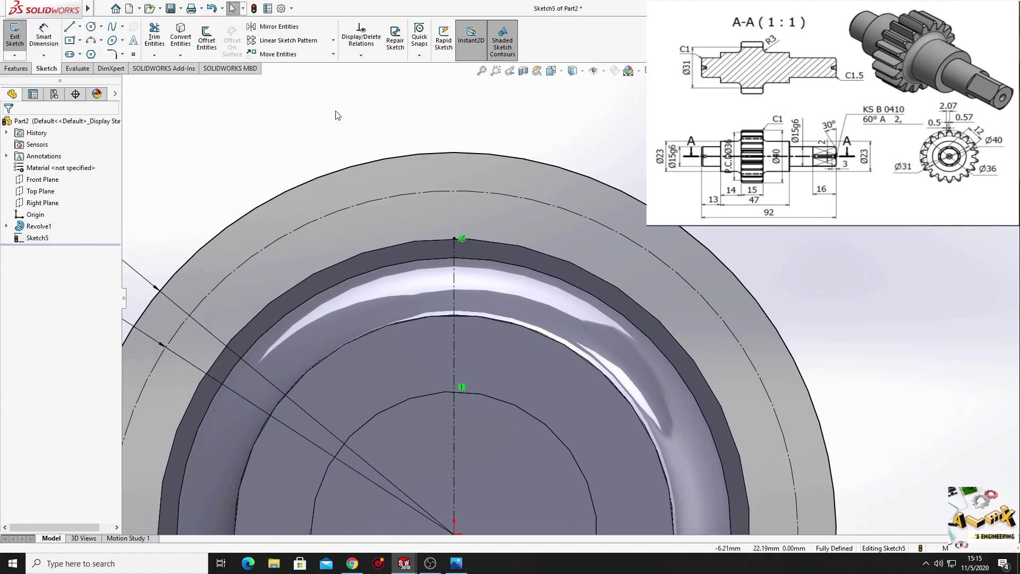
{"action": "left_click", "coordinate": [114, 27]}
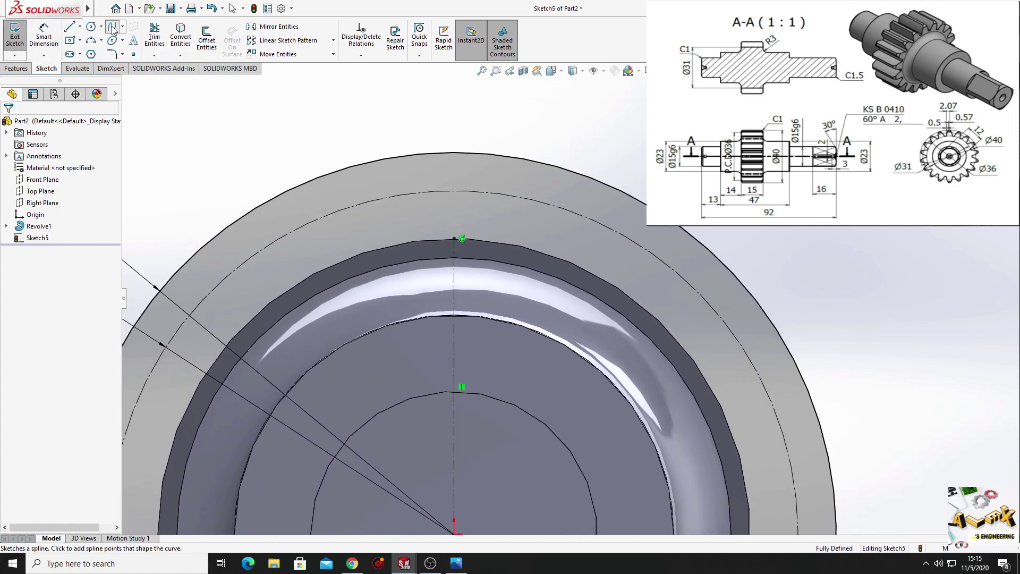
{"action": "left_click", "coordinate": [431, 154]}
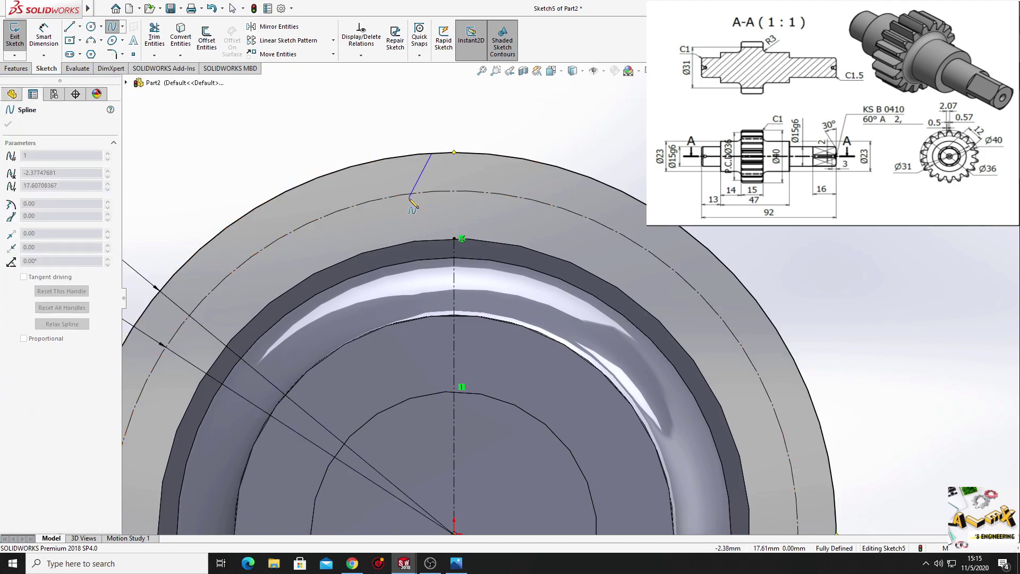
{"action": "left_click", "coordinate": [409, 194]}
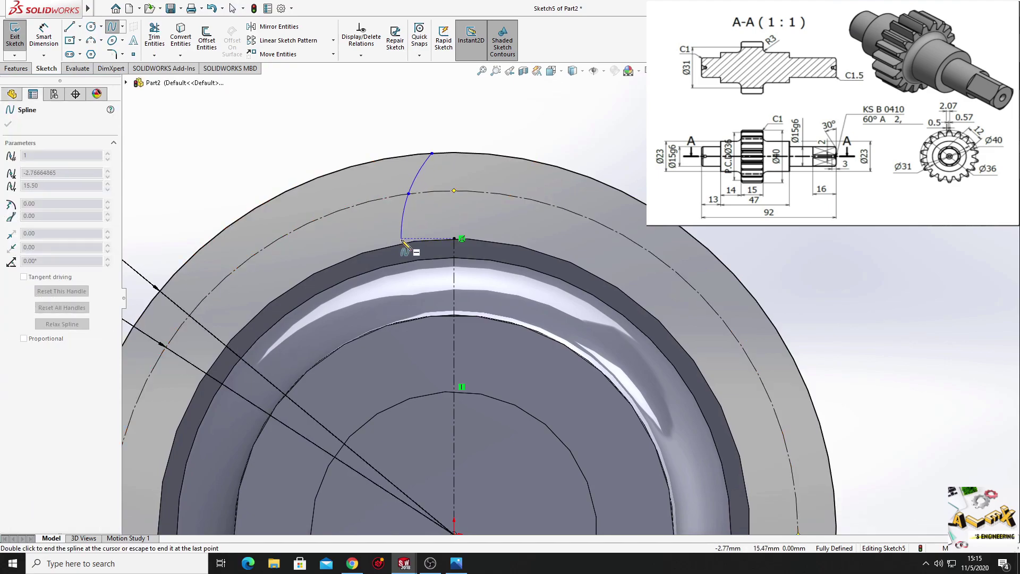
{"action": "double_click", "coordinate": [402, 245]}
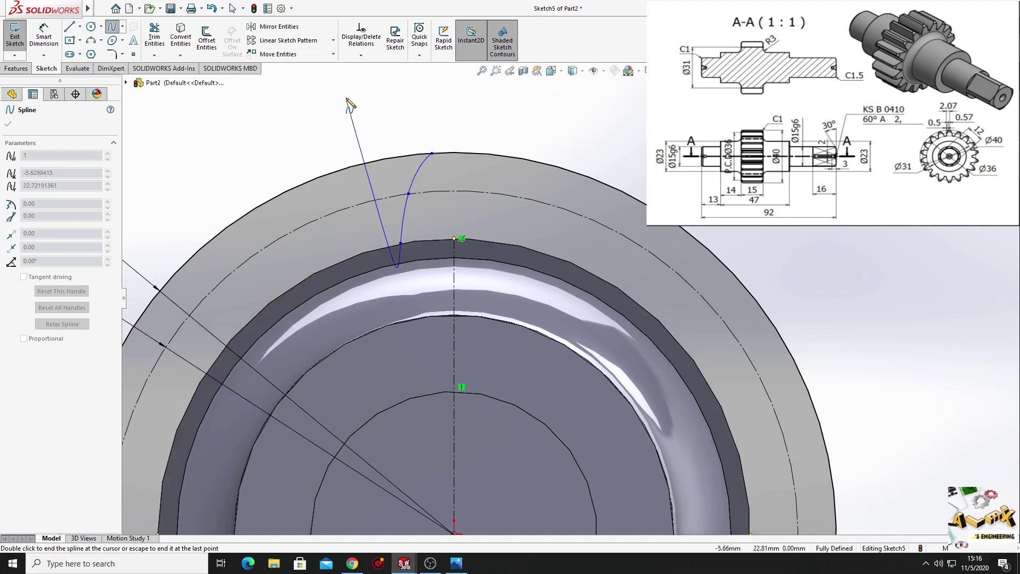
{"action": "right_click", "coordinate": [349, 101]}
{"action": "left_click", "coordinate": [367, 106]}
Convert the largest step's outer circular edge into a sketch circle at the foot of the spline
{"action": "middle_click_drag", "start_coordinate": [391, 170], "coordinate": [368, 135], "text": "ctrl"}
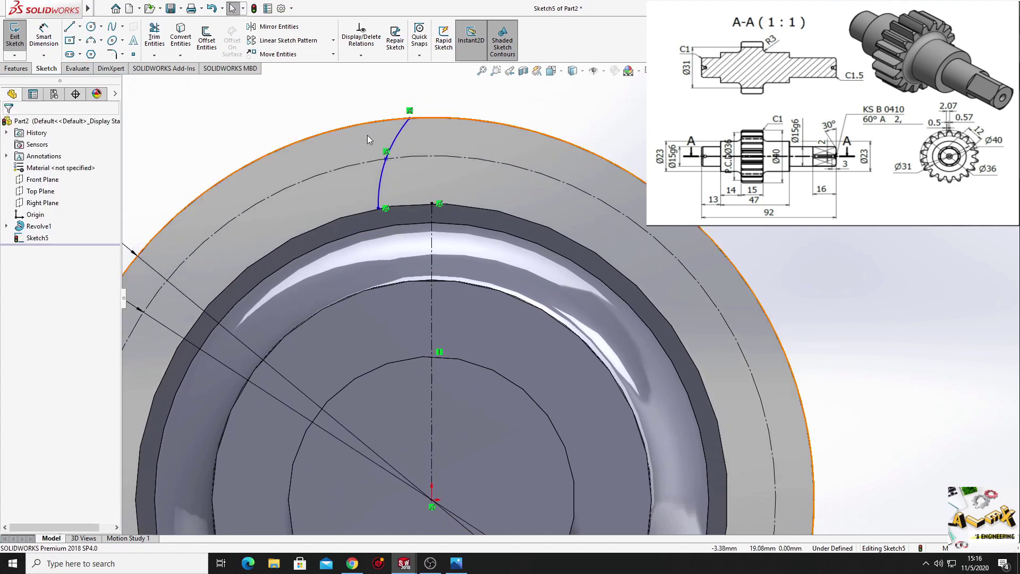
{"action": "left_click", "coordinate": [181, 39]}
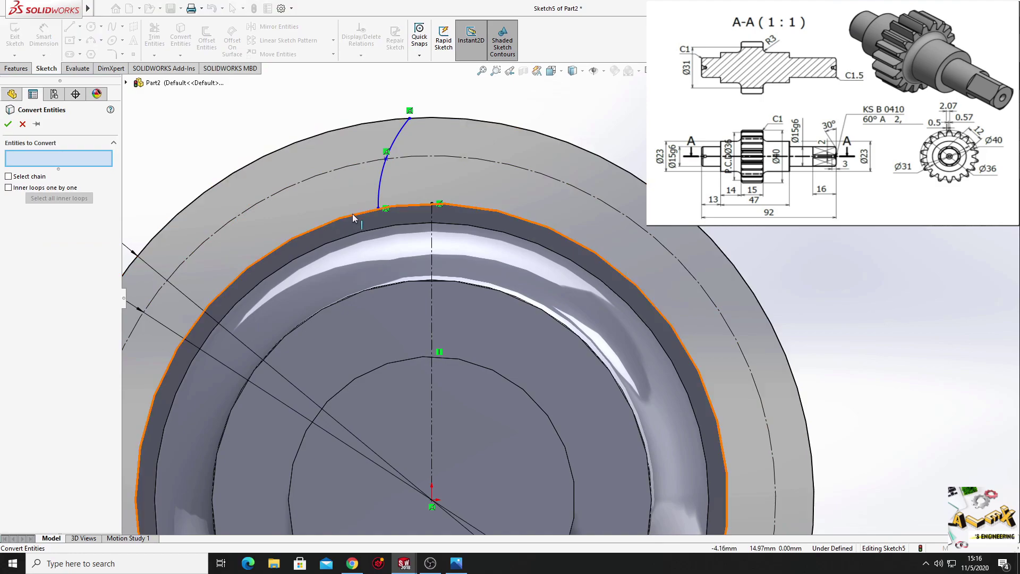
{"action": "left_click", "coordinate": [352, 214]}
{"action": "left_click", "coordinate": [8, 124]}
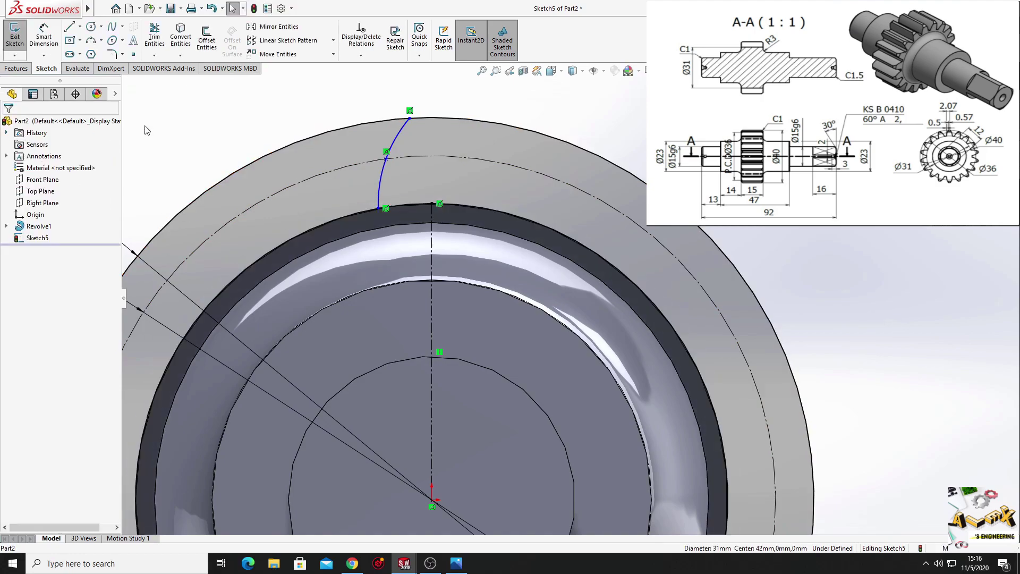
Dimension the horizontal distance between the spline's middle point and its lower endpoint as 0.5 mm
{"action": "scroll", "coordinate": [433, 156], "scroll_direction": "down", "scroll_amount": 1}
{"action": "middle_click_drag", "start_coordinate": [434, 157], "coordinate": [379, 187], "text": "ctrl"}
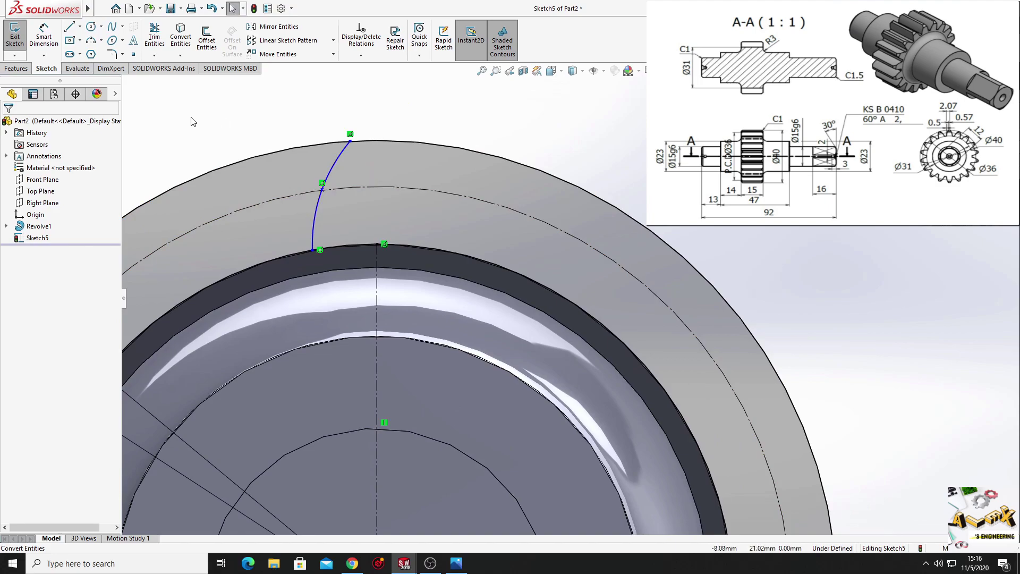
{"action": "left_click", "coordinate": [45, 39]}
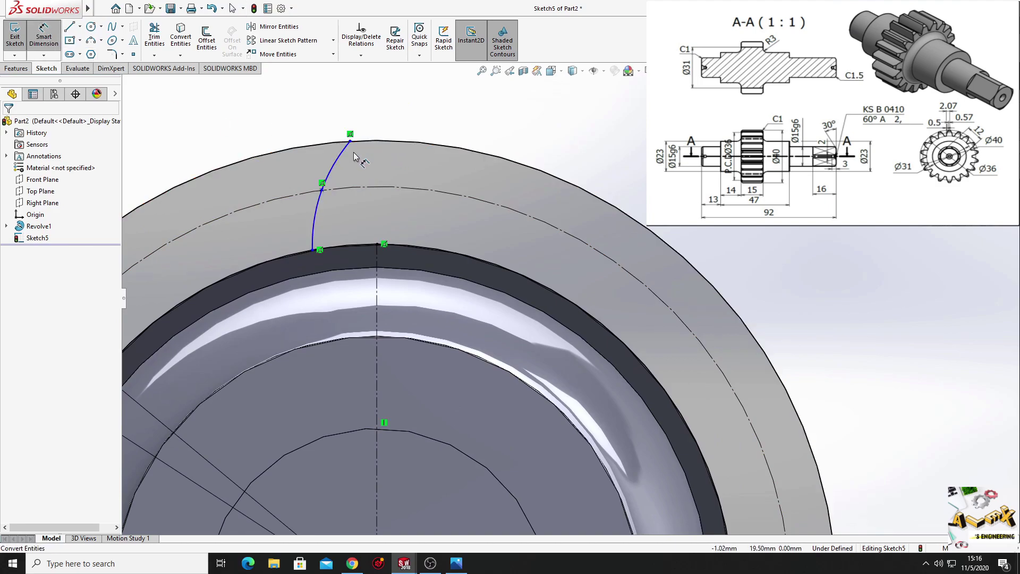
{"action": "left_click", "coordinate": [323, 191]}
{"action": "left_click", "coordinate": [312, 251]}
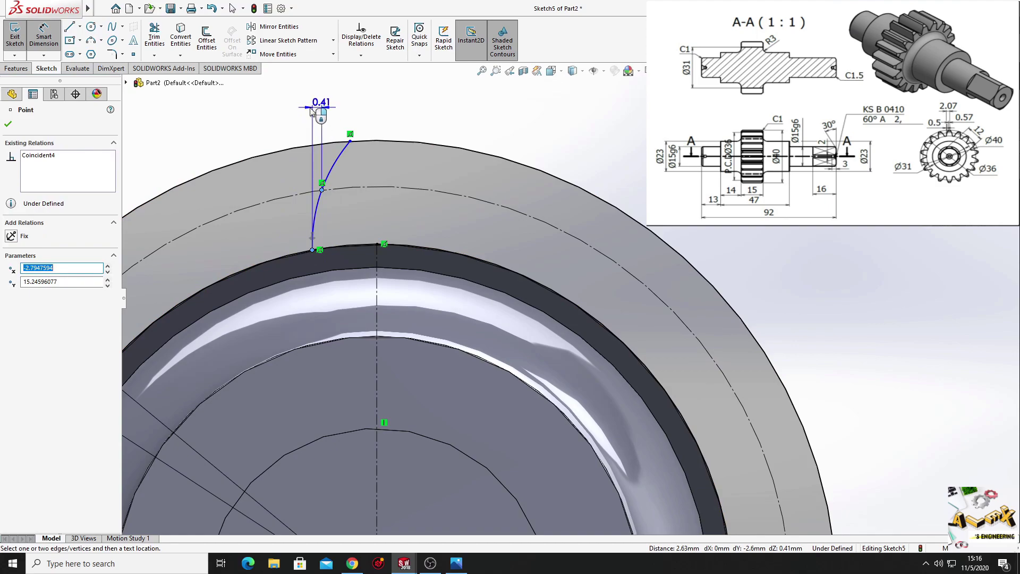
{"action": "left_click", "coordinate": [311, 111]}
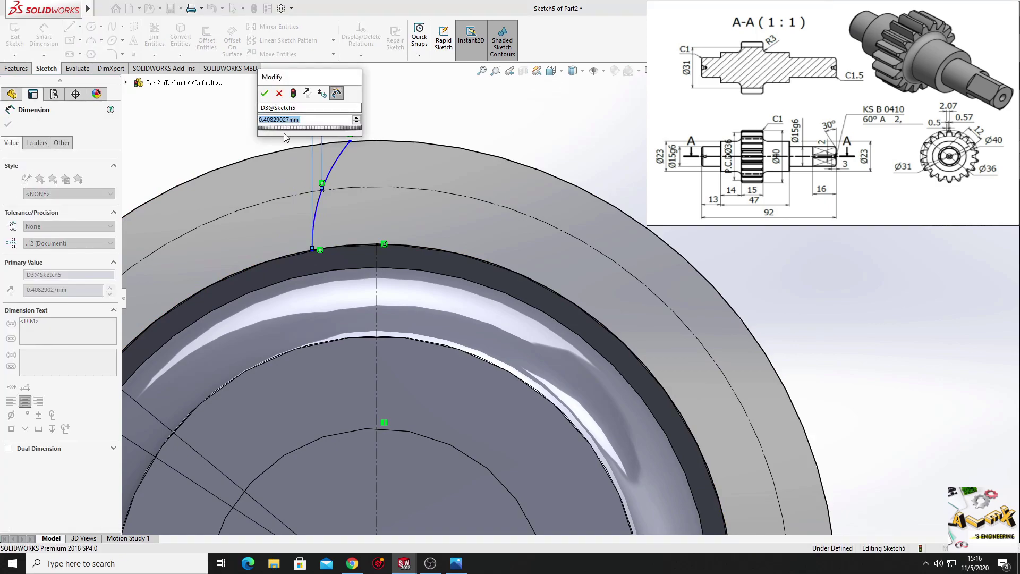
{"action": "type", "text": "0.5"}
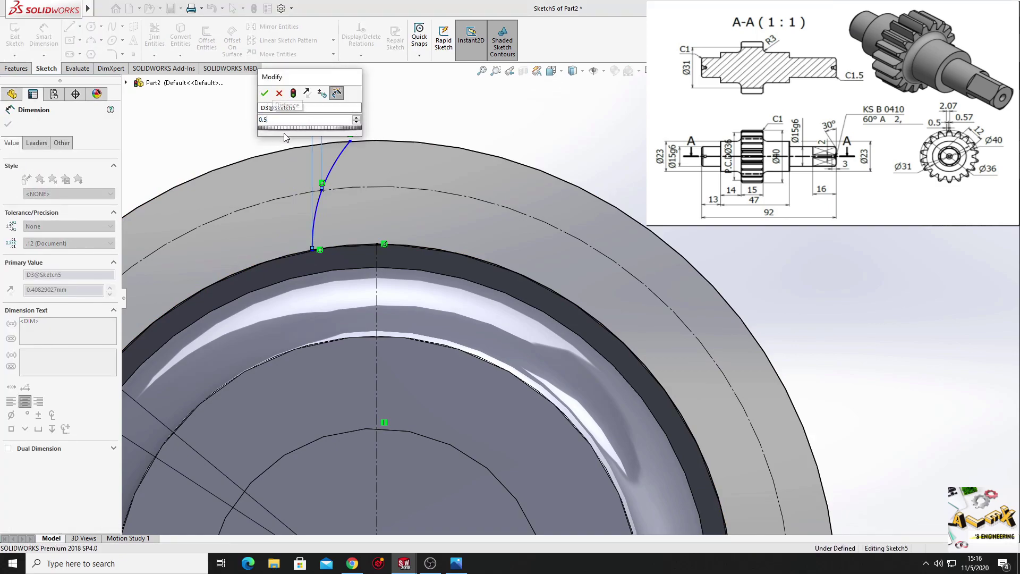
{"action": "key", "text": "Return"}
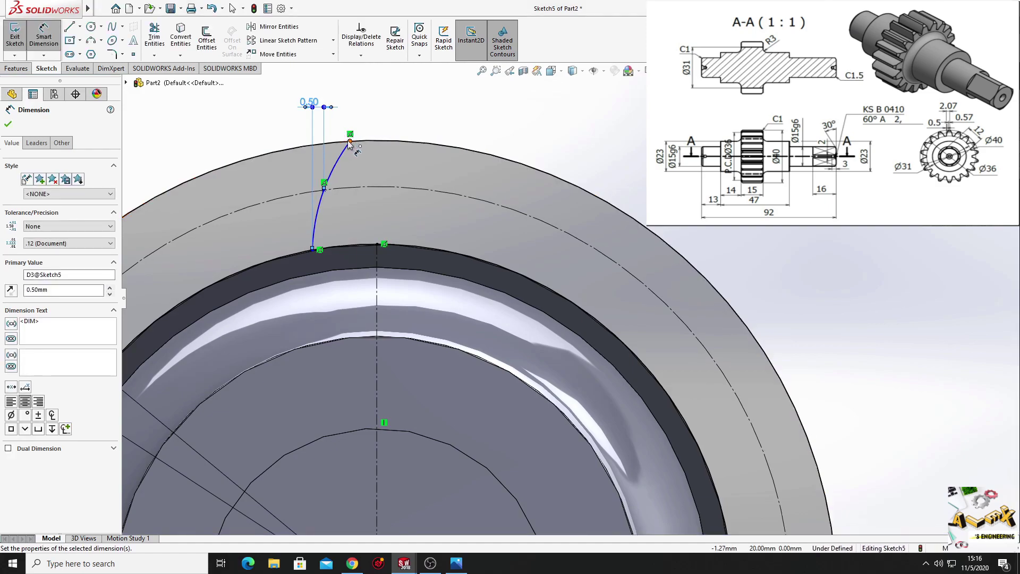
Dimension the spline's lower endpoint 2.07 mm from the vertical centerline
{"action": "left_click", "coordinate": [377, 268]}
{"action": "left_click", "coordinate": [312, 249]}
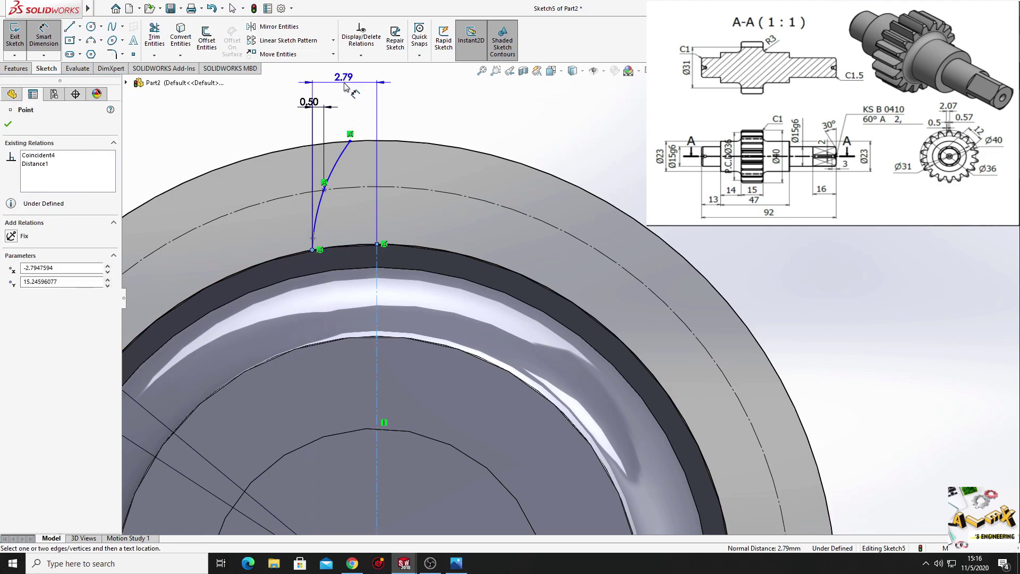
{"action": "left_click", "coordinate": [344, 87]}
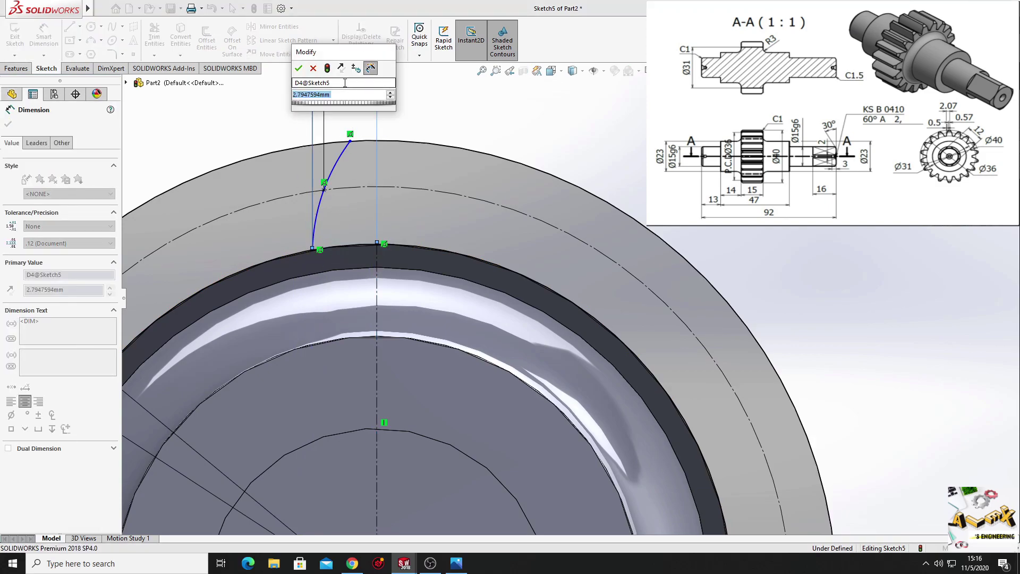
{"action": "key", "text": "Return"}
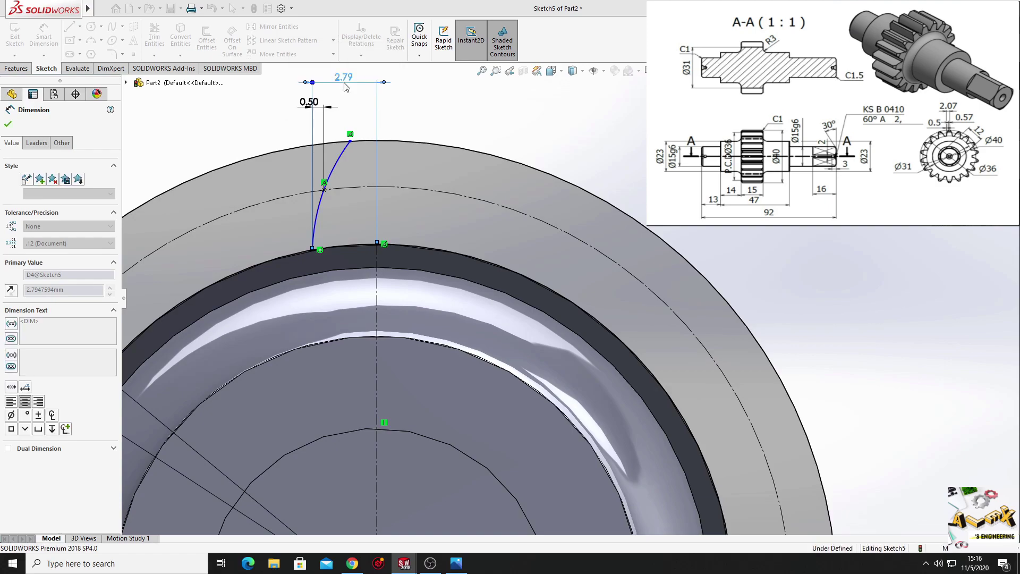
Dimension the spline's upper endpoint 0.57 mm from the vertical centerline and finish dimensioning
{"action": "left_click", "coordinate": [350, 140]}
{"action": "left_click", "coordinate": [377, 275]}
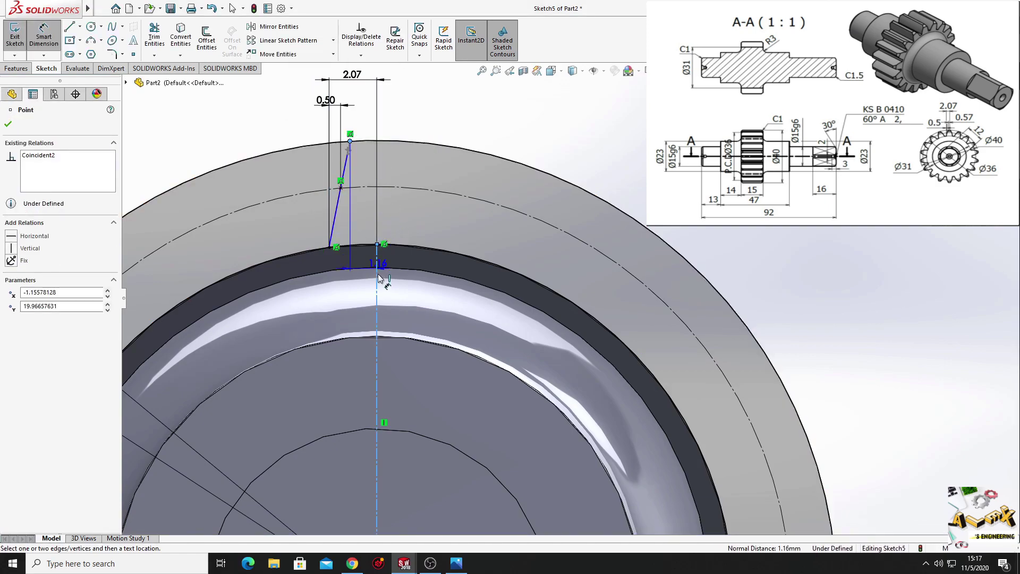
{"action": "left_click", "coordinate": [359, 97]}
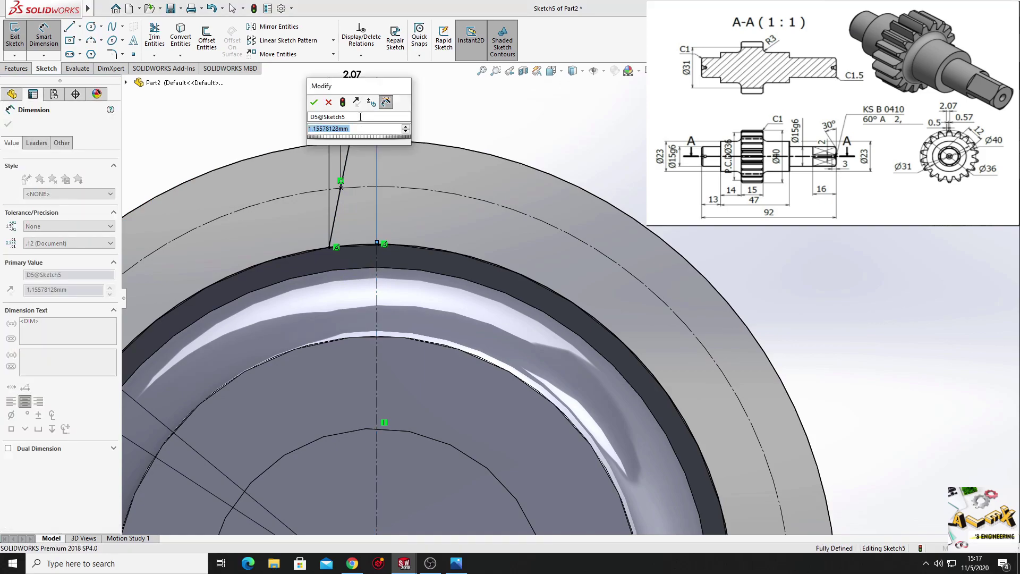
{"action": "type", "text": "0."}
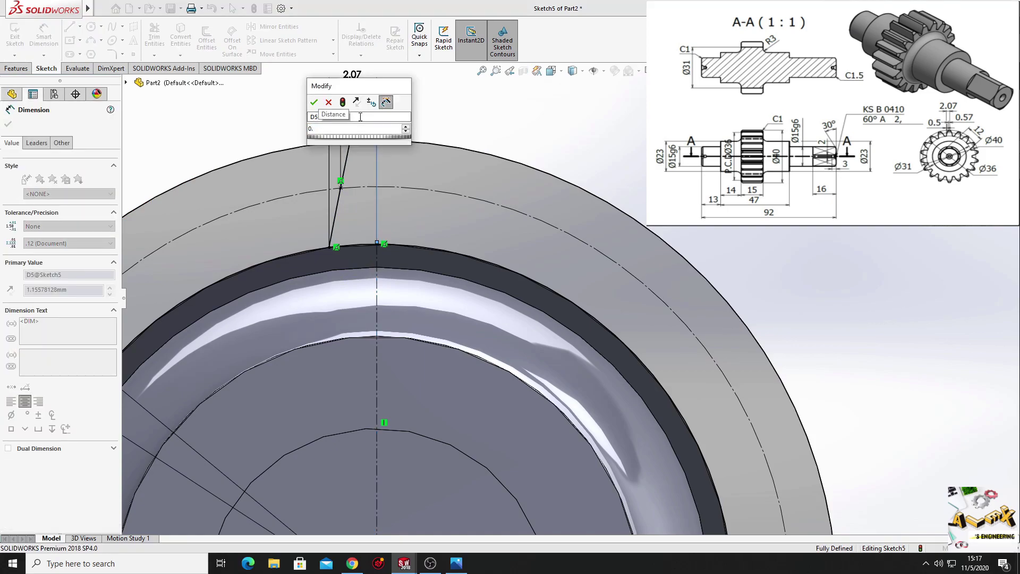
{"action": "type", "text": "57"}
{"action": "key", "text": "Return"}
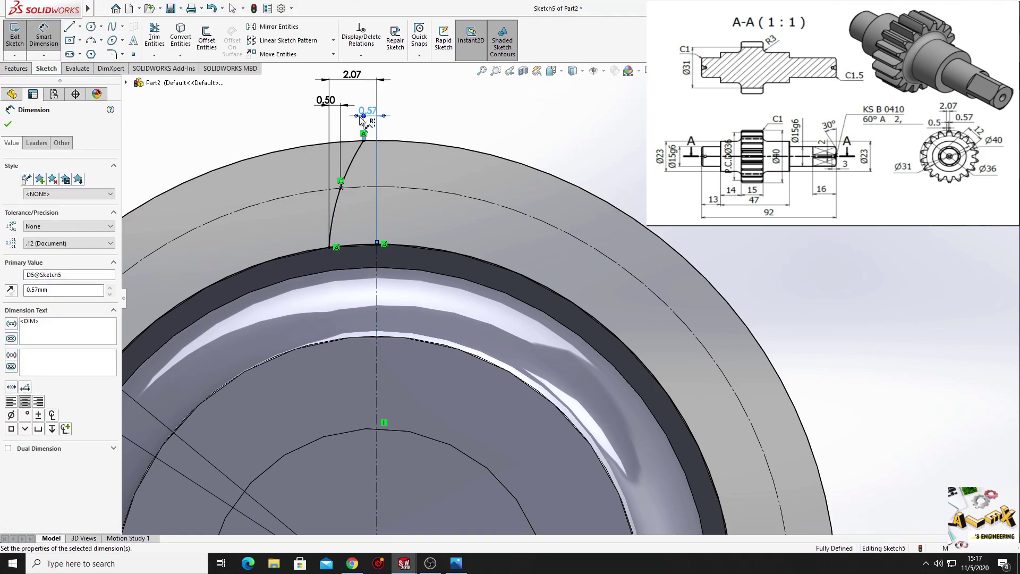
{"action": "right_click", "coordinate": [424, 131]}
{"action": "left_click", "coordinate": [459, 139]}
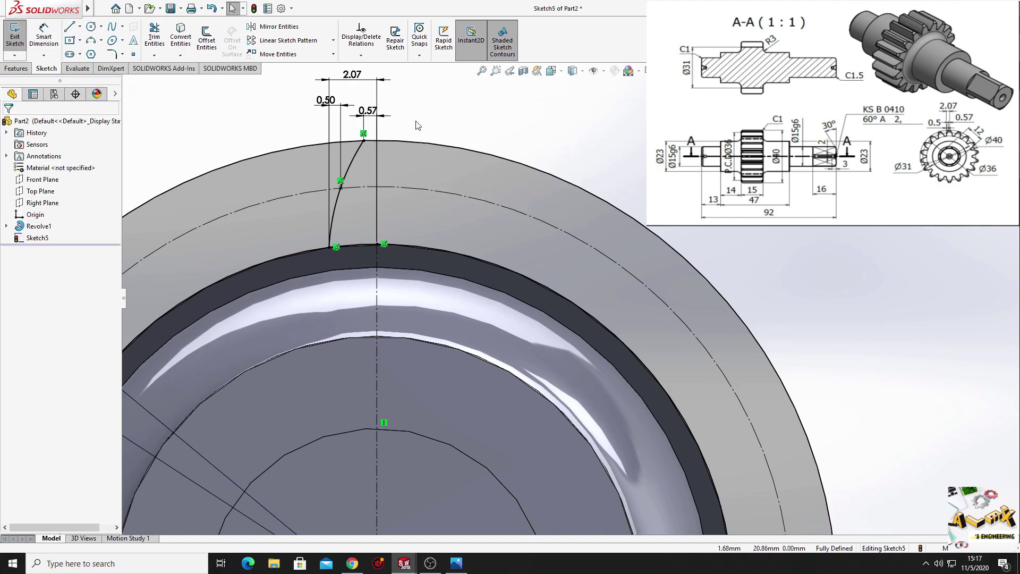
Mirror the spline flank about the vertical centerline, keeping the original
{"action": "left_click", "coordinate": [274, 26]}
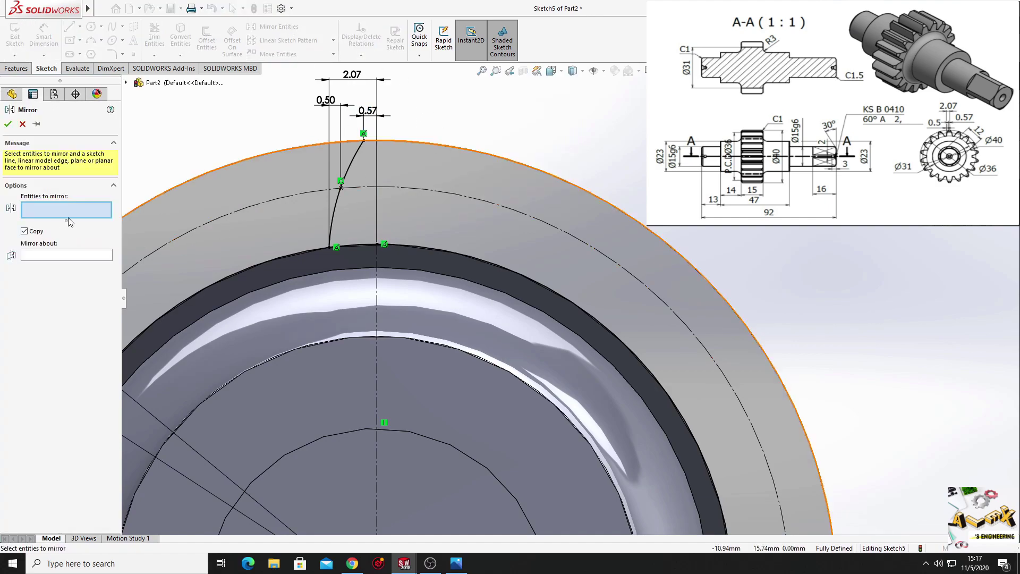
{"action": "left_click", "coordinate": [337, 198]}
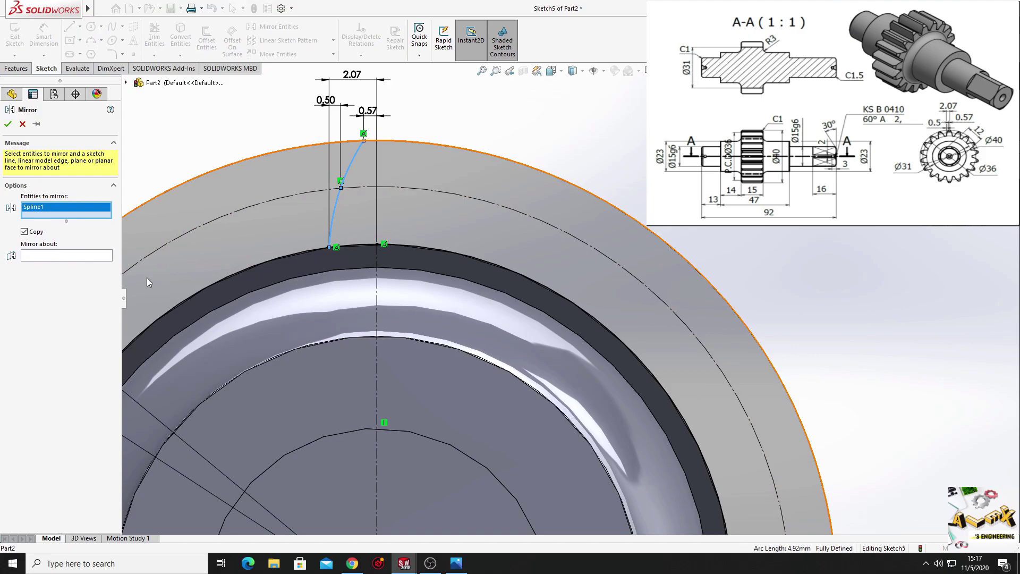
{"action": "left_click", "coordinate": [66, 257]}
{"action": "left_click", "coordinate": [376, 365]}
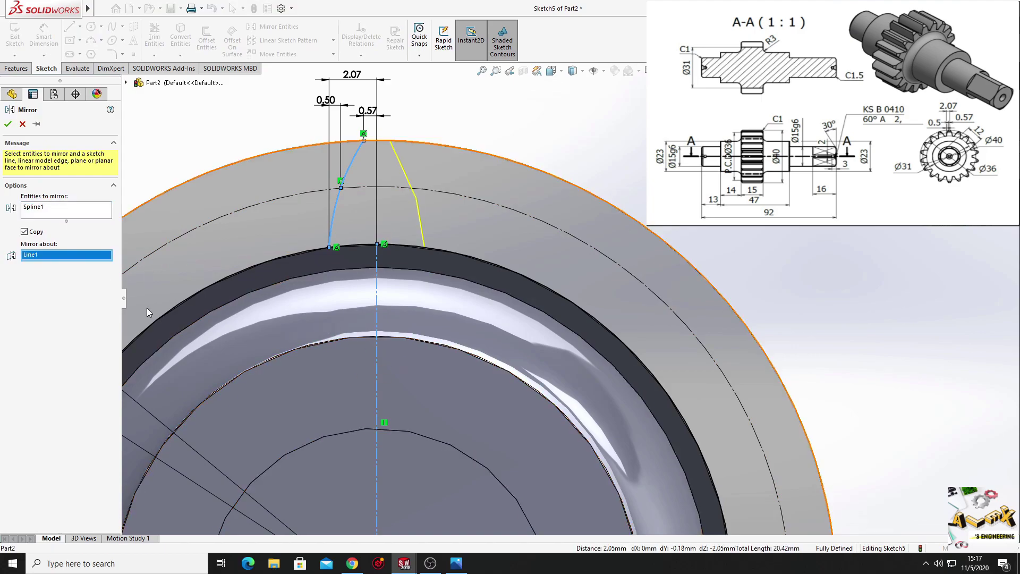
{"action": "left_click", "coordinate": [8, 125]}
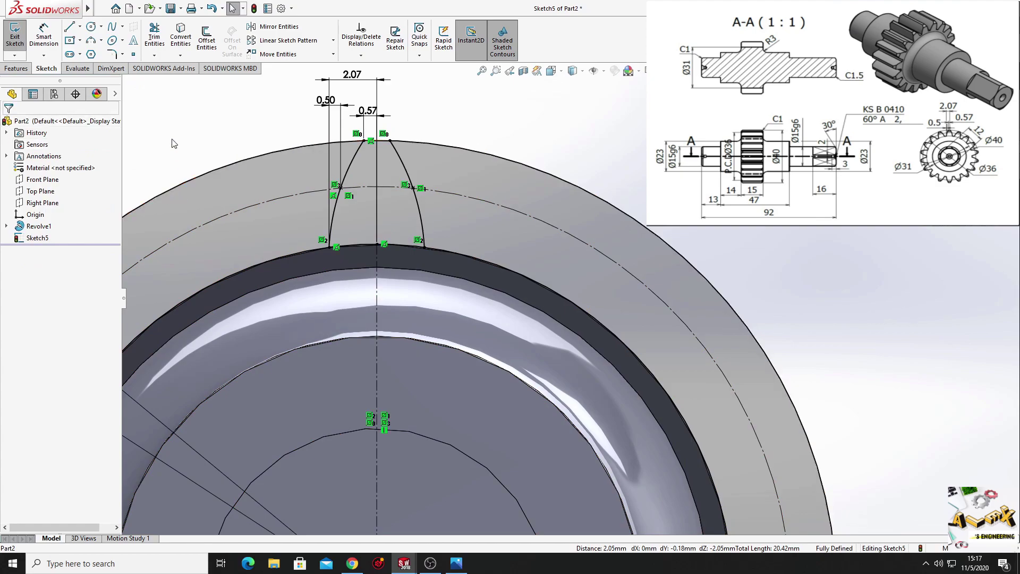
Trim the outer circle and the converted root circle outside the two flanks, leaving a single closed tooth profile
{"action": "mouse_move", "coordinate": [258, 155]}
{"action": "middle_mouse_down", "text": "ctrl"}
{"action": "mouse_move", "coordinate": [257, 130]}
{"action": "mouse_move", "coordinate": [288, 159]}
{"action": "middle_mouse_up", "text": "ctrl"}
{"action": "scroll", "coordinate": [265, 140], "scroll_direction": "up", "scroll_amount": 2}
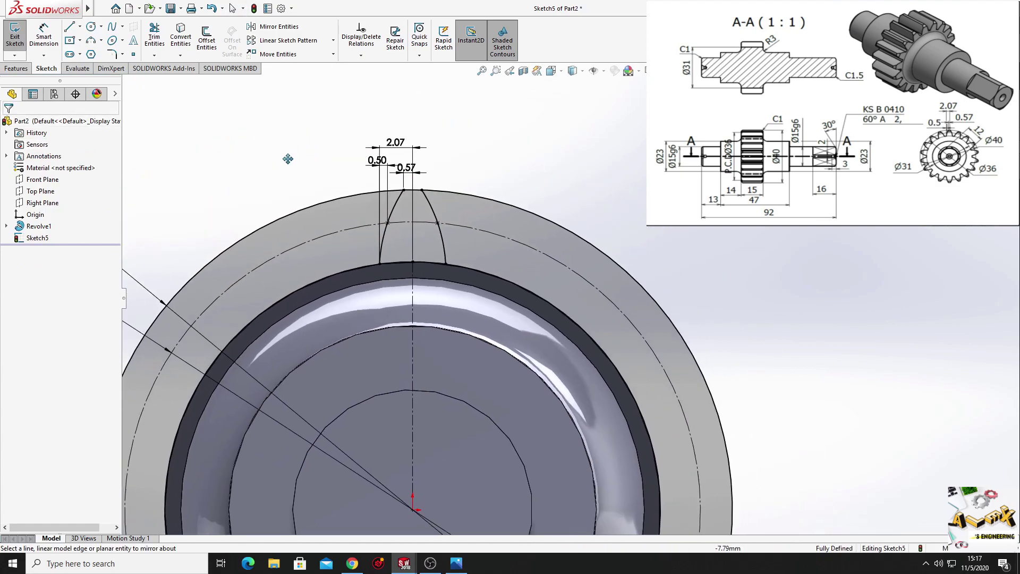
{"action": "left_click", "coordinate": [155, 39]}
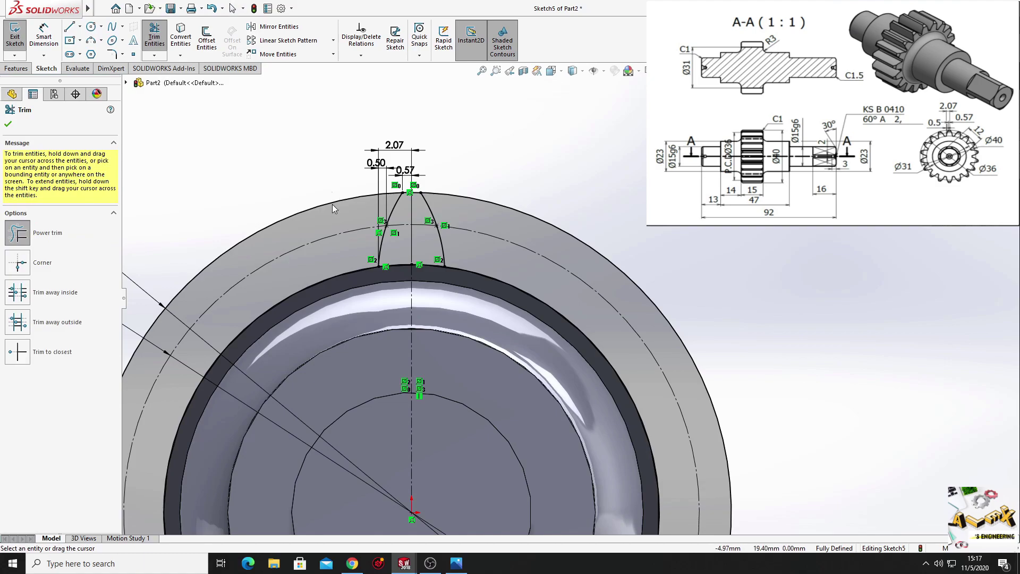
{"action": "left_click_drag", "start_coordinate": [333, 204], "coordinate": [340, 218]}
{"action": "left_click_drag", "start_coordinate": [335, 260], "coordinate": [345, 288]}
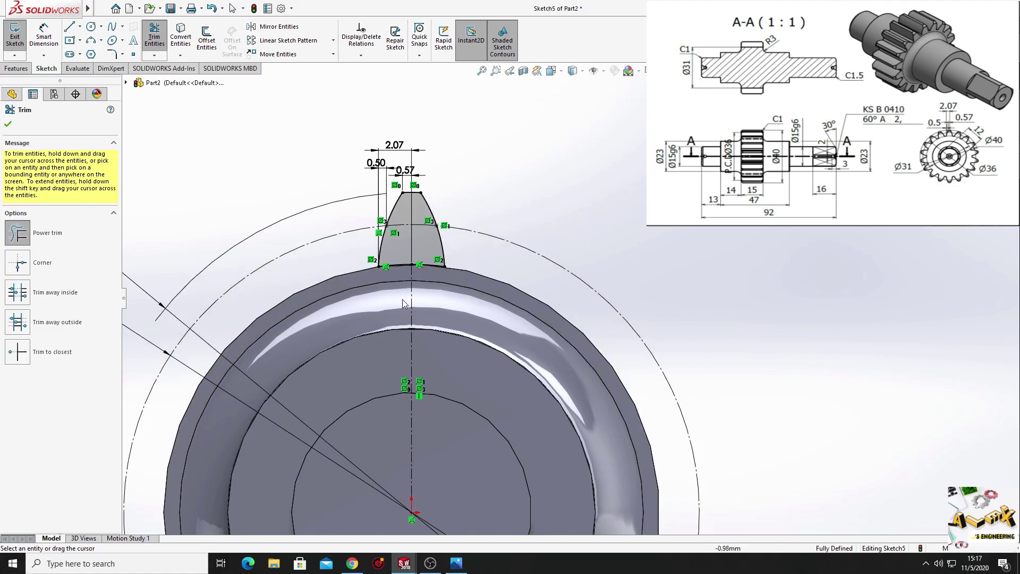
{"action": "scroll", "coordinate": [467, 286], "scroll_direction": "down", "scroll_amount": 3}
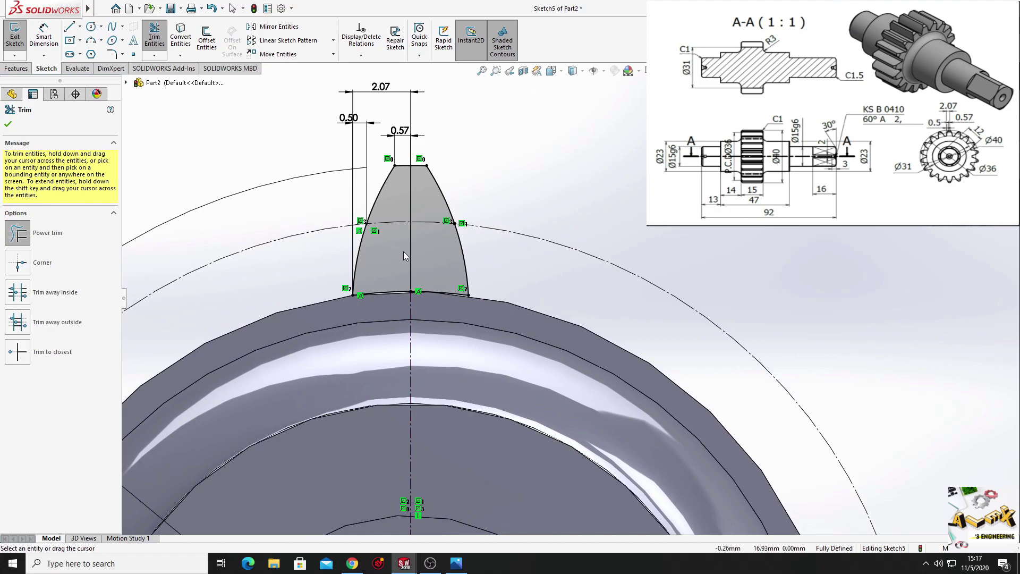
{"action": "right_click", "coordinate": [201, 123]}
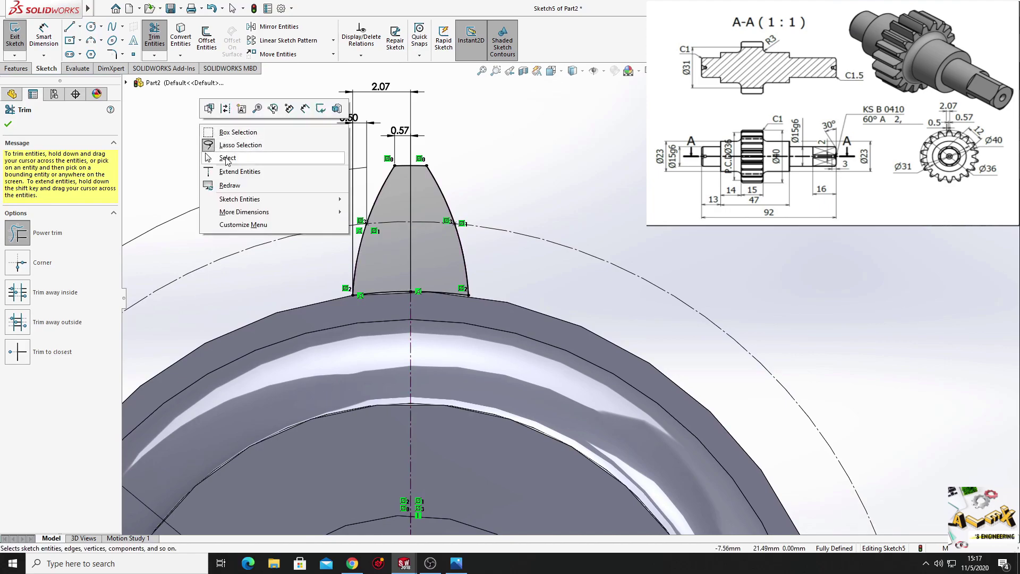
{"action": "left_click", "coordinate": [226, 159]}
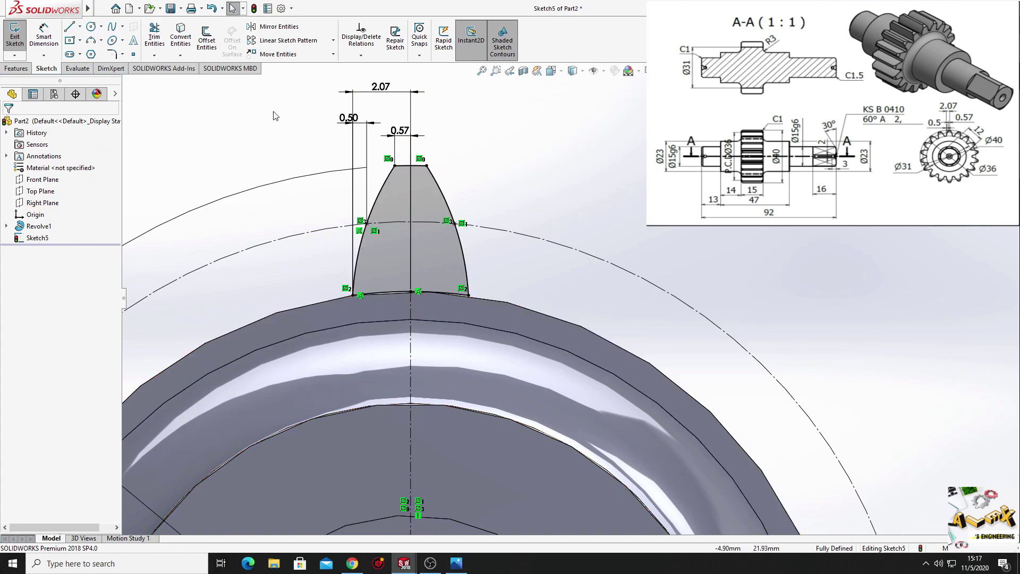
Circular-pattern the closed tooth profile around the shaft centre with 18 equally spaced instances over 360 degrees
{"action": "left_click", "coordinate": [333, 41]}
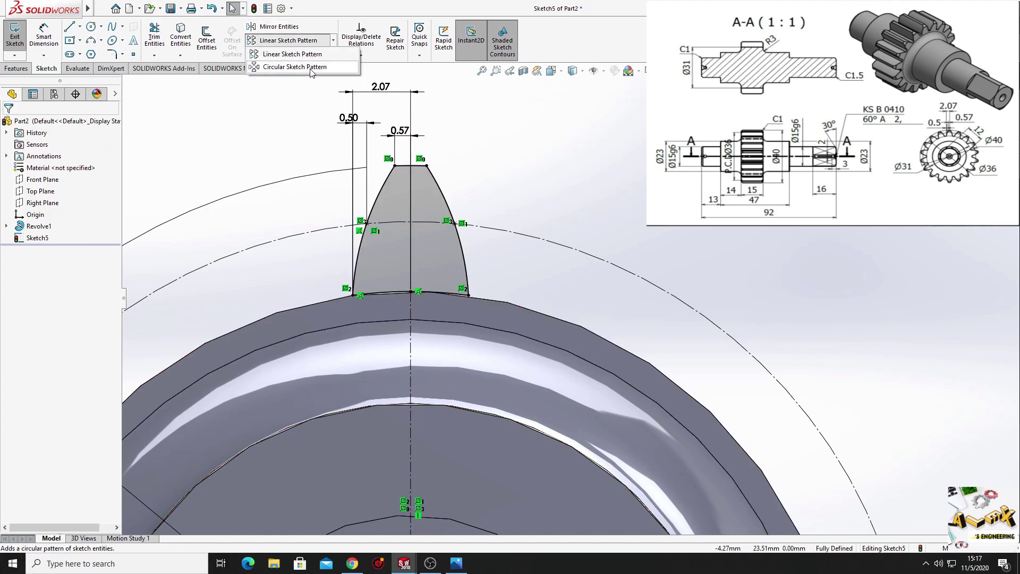
{"action": "left_click", "coordinate": [295, 67]}
{"action": "left_click", "coordinate": [391, 205]}
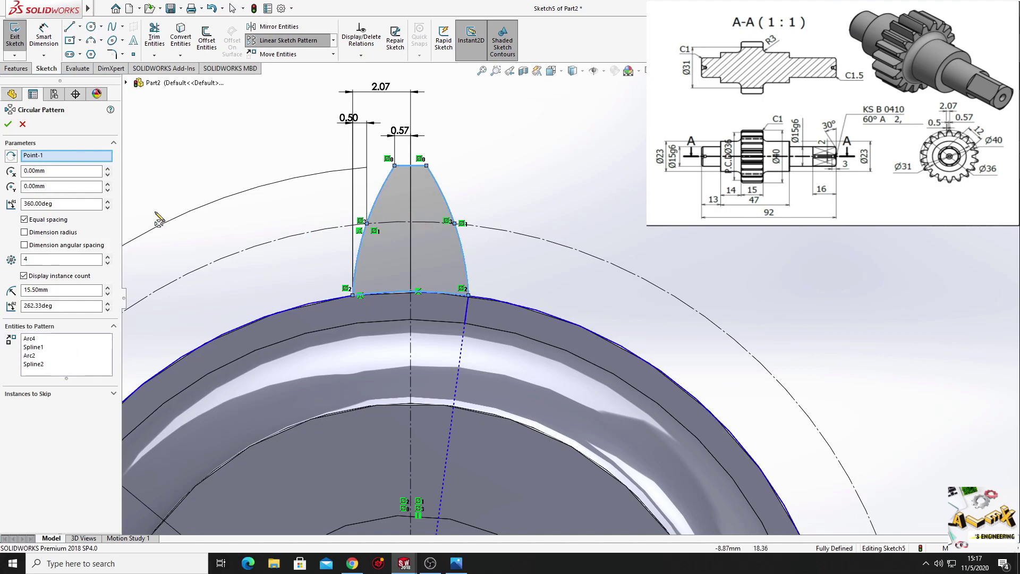
{"action": "double_click", "coordinate": [40, 260]}
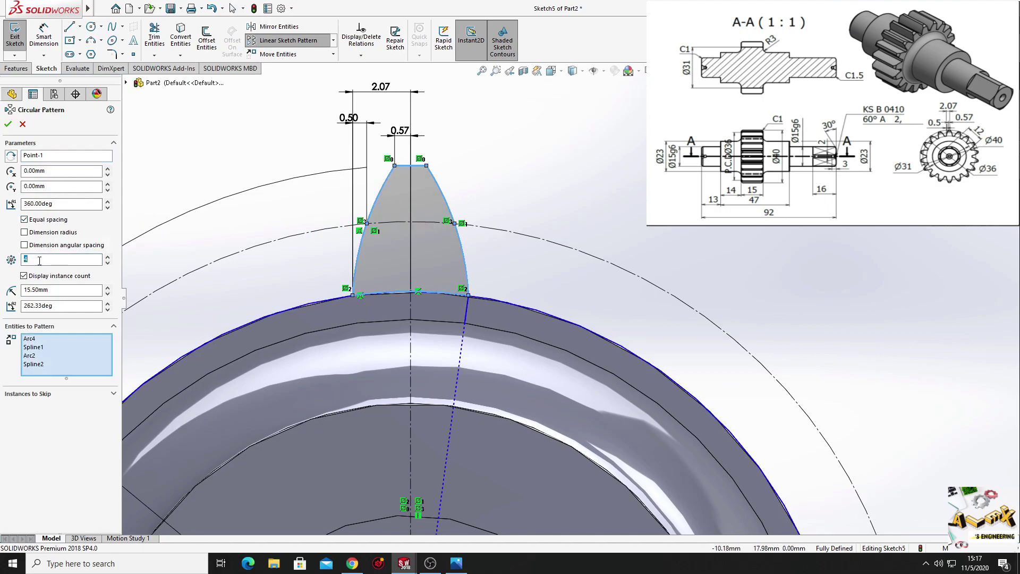
{"action": "type", "text": "18"}
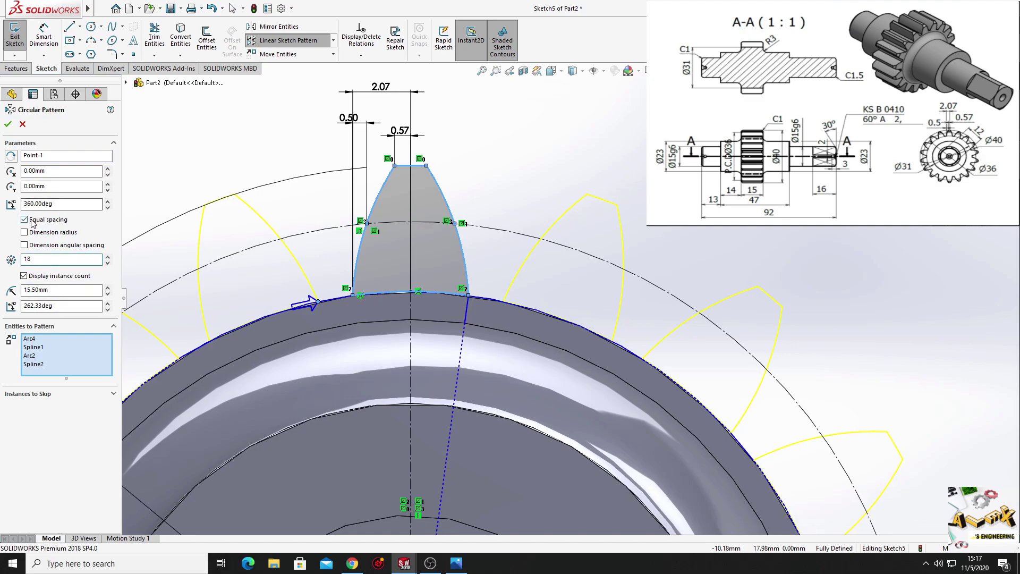
{"action": "scroll", "coordinate": [358, 372], "scroll_direction": "up", "scroll_amount": 6}
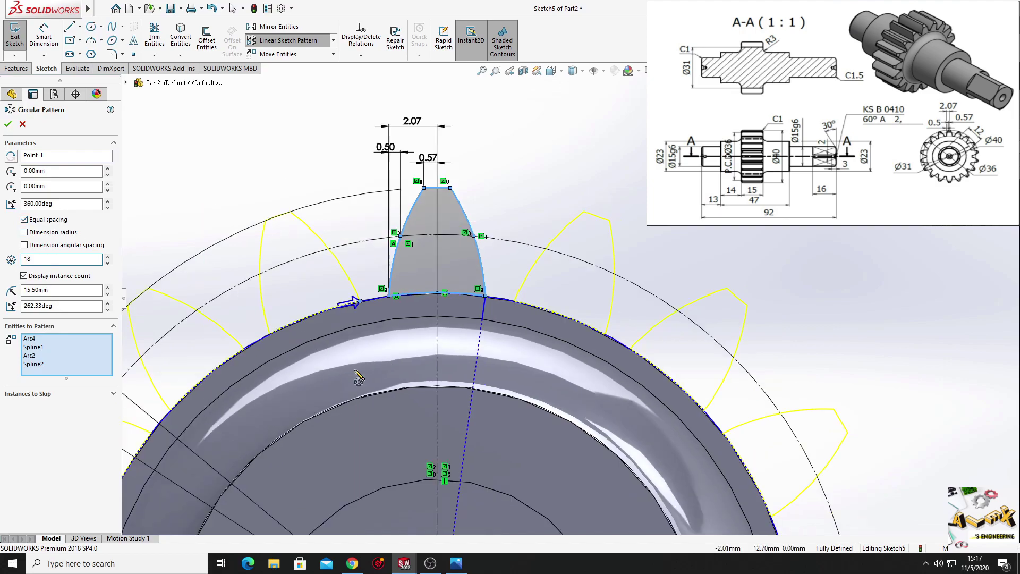
{"action": "left_click", "coordinate": [8, 124]}
{"action": "key", "text": "Return"}
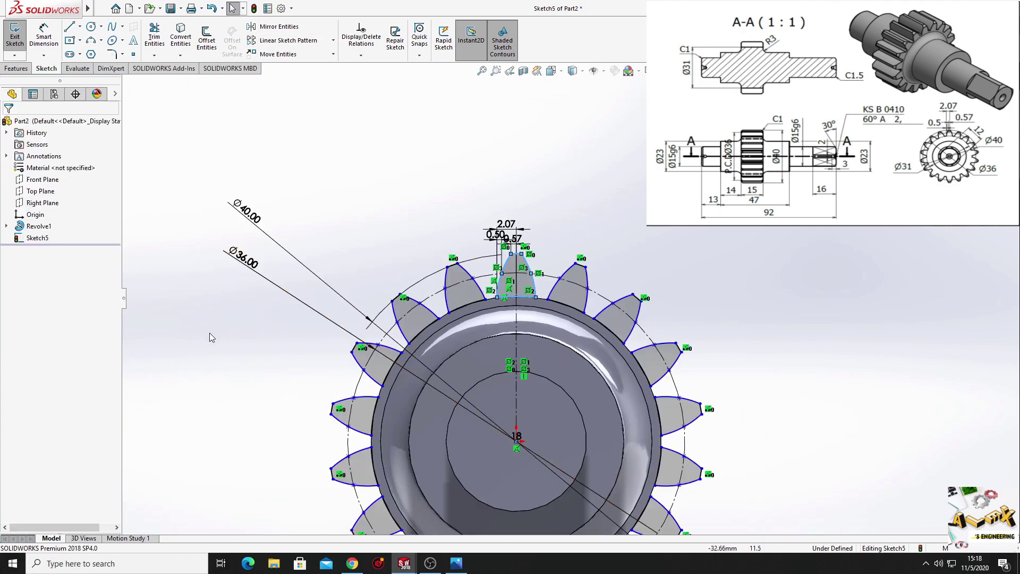
Extrude the patterned tooth profiles in the reversed direction, using Up To Surface to the opposite end of the largest step
{"action": "scroll", "coordinate": [537, 337], "scroll_direction": "down", "scroll_amount": 4}
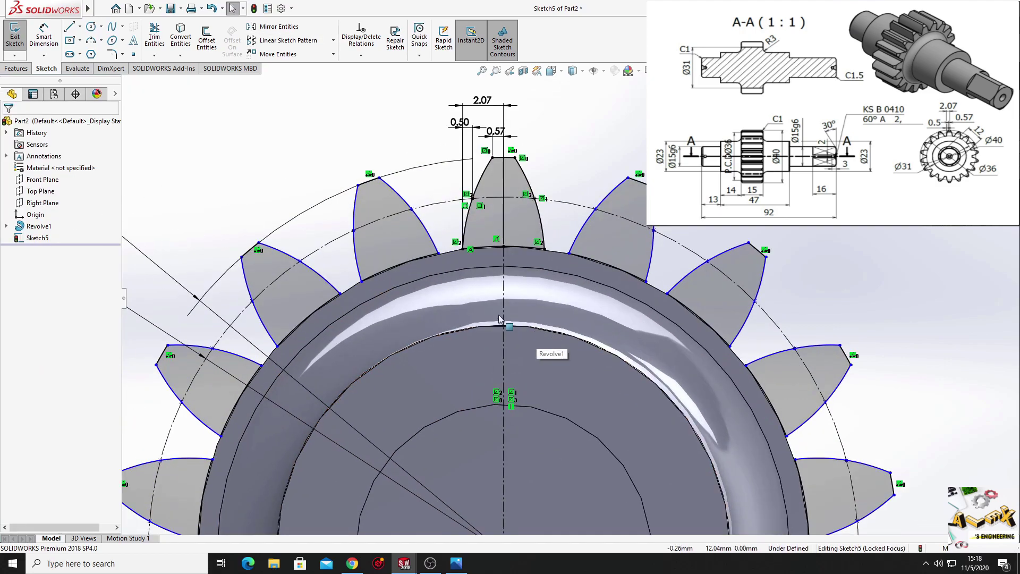
{"action": "scroll", "coordinate": [500, 319], "scroll_direction": "up", "scroll_amount": 5}
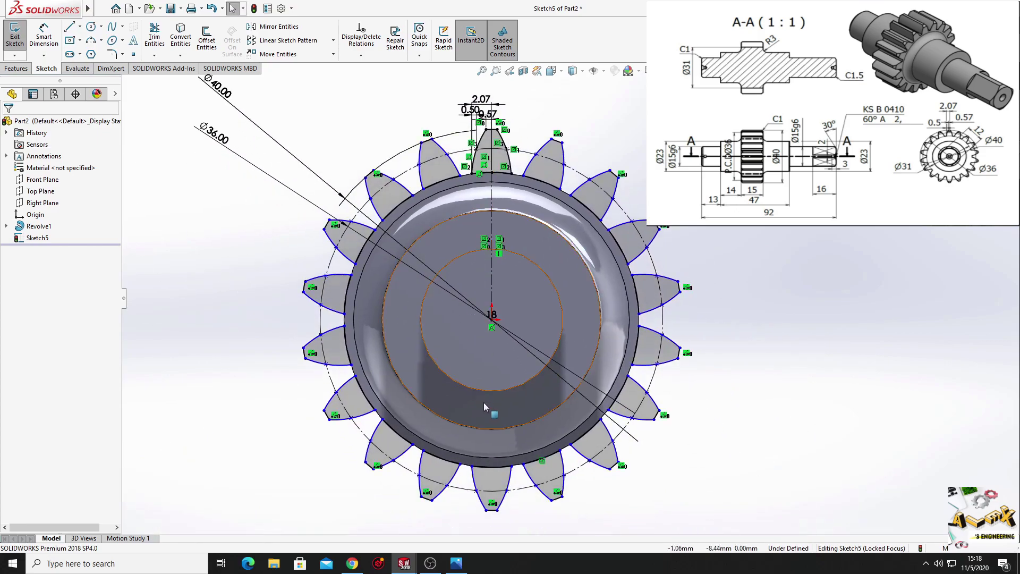
{"action": "mouse_move", "coordinate": [458, 344]}
{"action": "middle_mouse_down"}
{"action": "mouse_move", "coordinate": [533, 353]}
{"action": "mouse_move", "coordinate": [445, 351]}
{"action": "middle_mouse_up"}
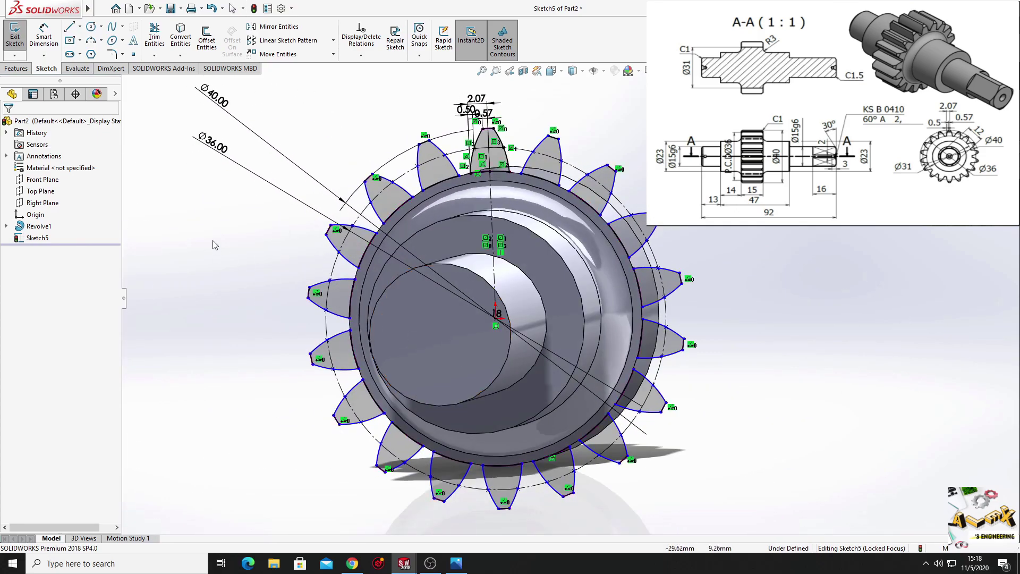
{"action": "left_click", "coordinate": [15, 69]}
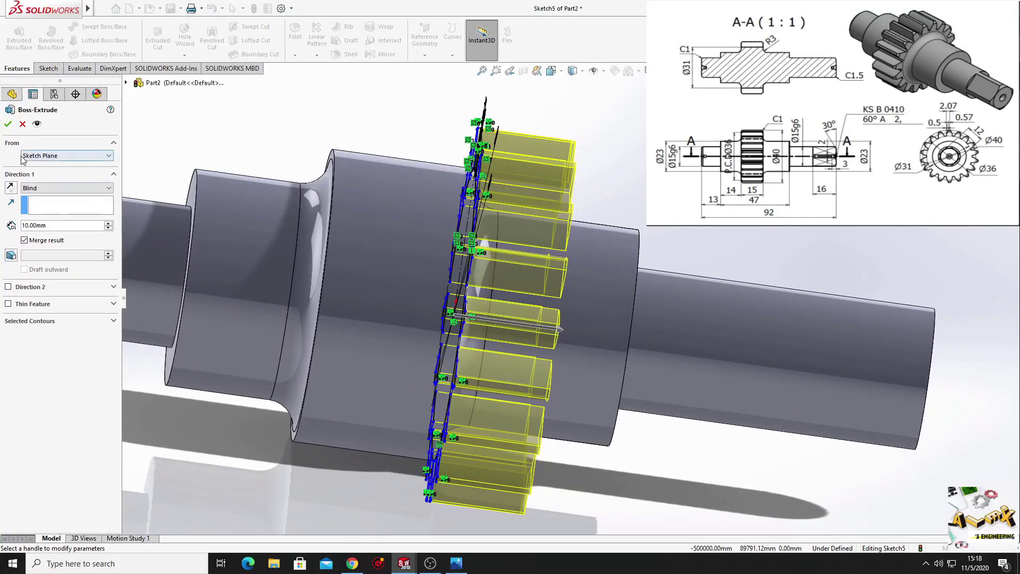
{"action": "left_click", "coordinate": [10, 187]}
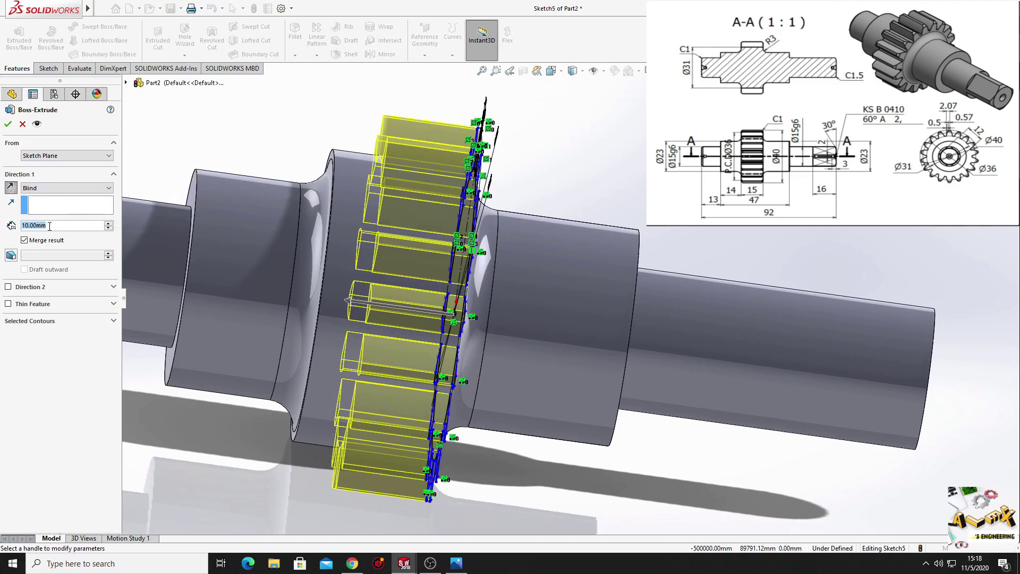
{"action": "left_click", "coordinate": [58, 188]}
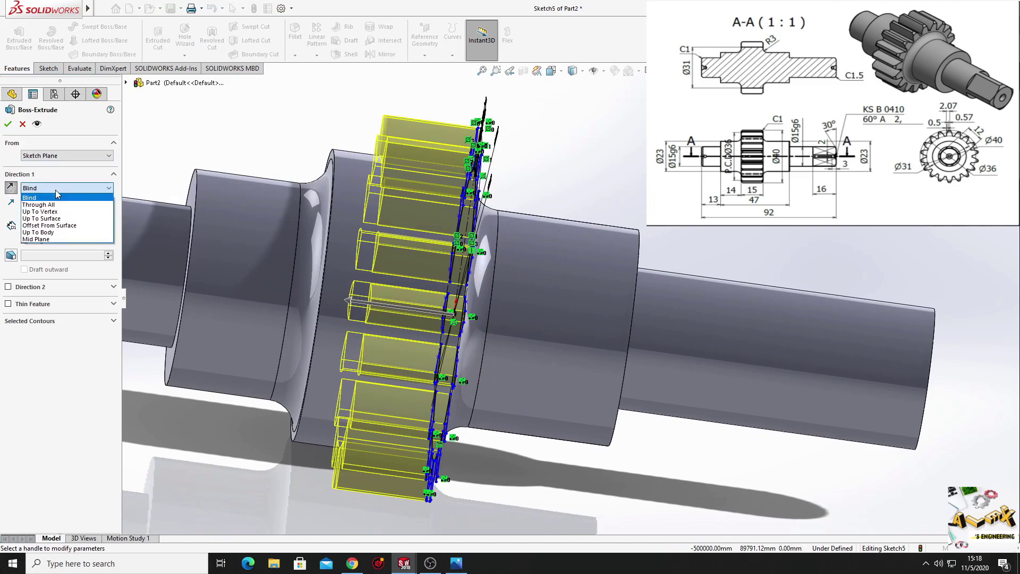
{"action": "left_click", "coordinate": [52, 219]}
{"action": "middle_click_drag", "start_coordinate": [296, 290], "coordinate": [303, 311]}
{"action": "scroll", "coordinate": [339, 295], "scroll_direction": "down", "scroll_amount": 3}
{"action": "left_click", "coordinate": [397, 310]}
{"action": "scroll", "coordinate": [365, 321], "scroll_direction": "up", "scroll_amount": 4}
{"action": "left_click", "coordinate": [7, 124]}
Start a new sketch on the Top Plane and orient the view normal to it
{"action": "scroll", "coordinate": [203, 269], "scroll_direction": "down", "scroll_amount": 1}
{"action": "scroll", "coordinate": [372, 321], "scroll_direction": "up", "scroll_amount": 2}
{"action": "middle_click_drag", "start_coordinate": [378, 324], "coordinate": [222, 268], "text": "ctrl"}
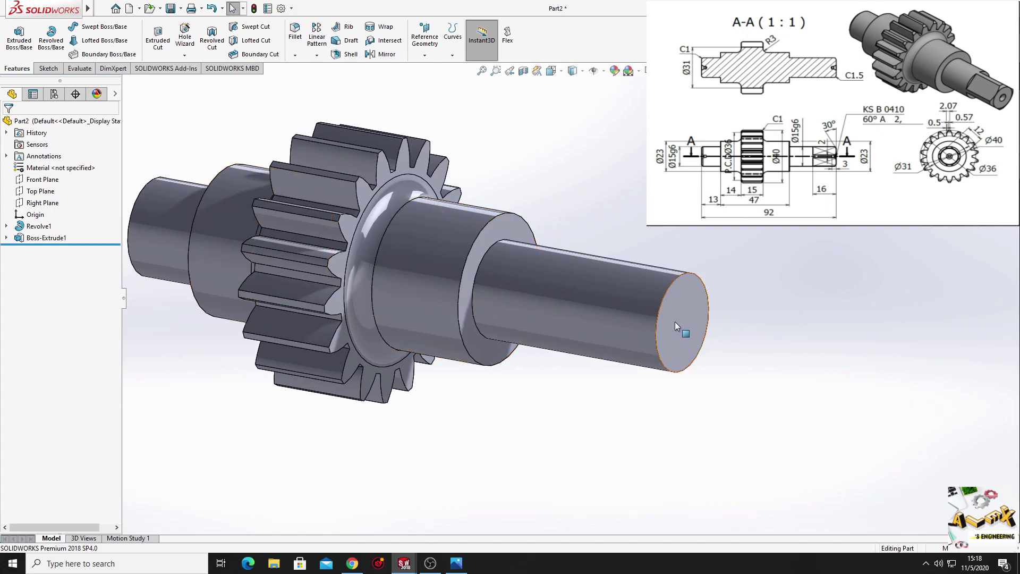
{"action": "middle_click_drag", "start_coordinate": [679, 328], "coordinate": [655, 328]}
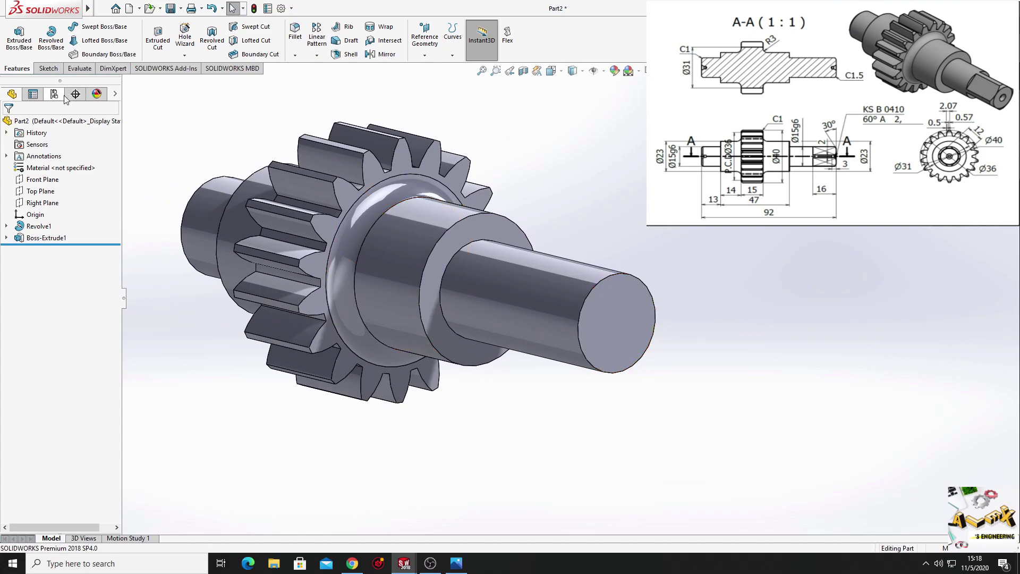
{"action": "left_click", "coordinate": [45, 195]}
{"action": "left_click", "coordinate": [52, 179]}
{"action": "left_click", "coordinate": [53, 250]}
{"action": "left_click", "coordinate": [82, 235]}
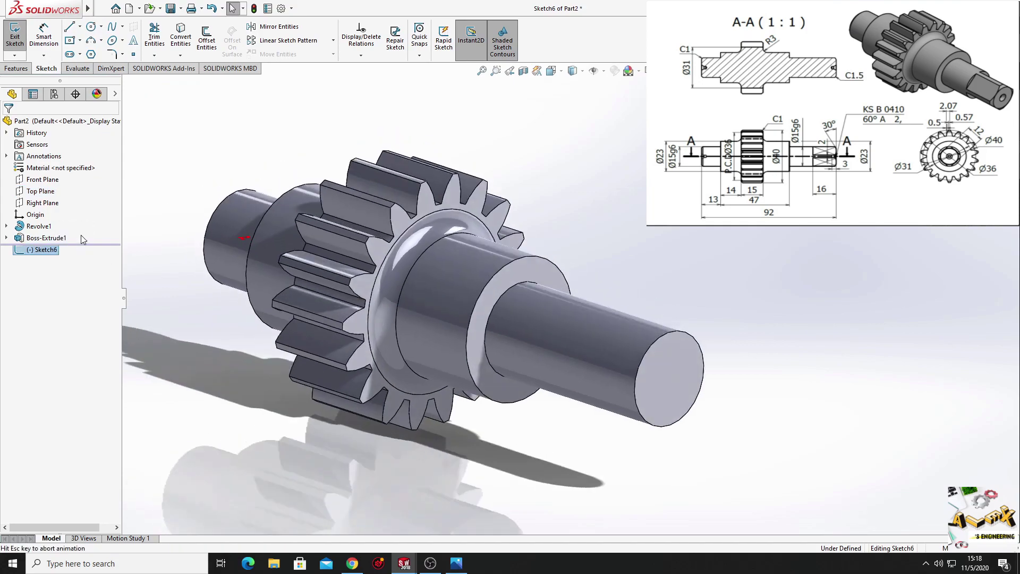
Draw a horizontal centerline about 10.5 mm long along the shaft axis, starting inward from the midpoint of the thin shaft's end edge
{"action": "scroll", "coordinate": [776, 281], "scroll_direction": "down", "scroll_amount": 5}
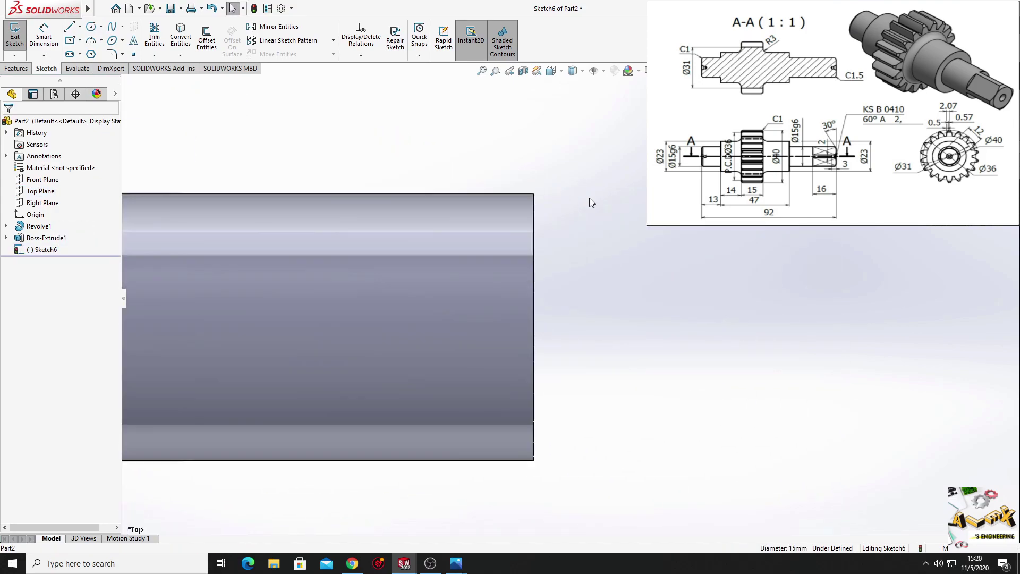
{"action": "left_click", "coordinate": [79, 27]}
{"action": "left_click", "coordinate": [95, 66]}
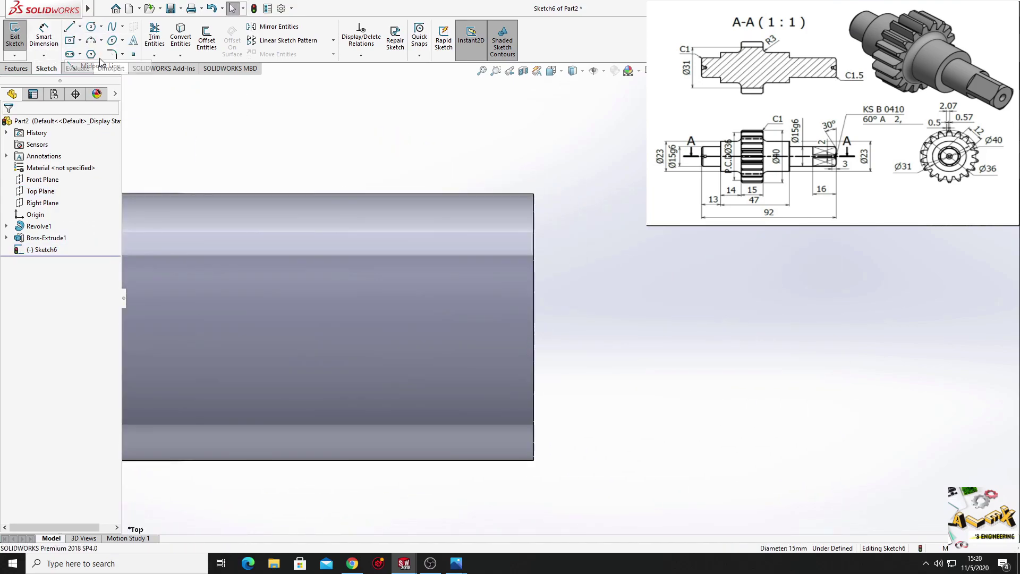
{"action": "left_click", "coordinate": [79, 27]}
{"action": "left_click", "coordinate": [89, 53]}
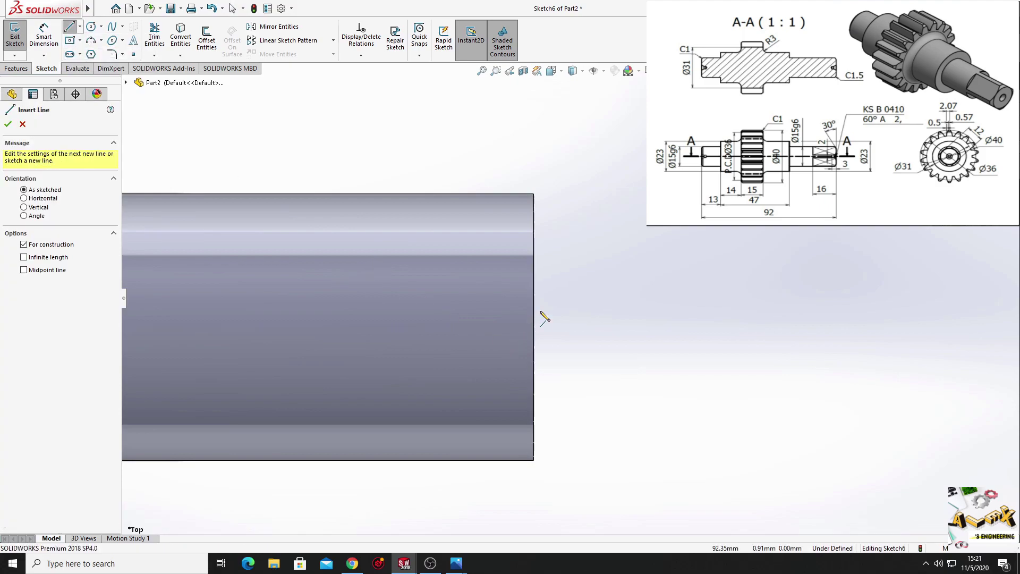
{"action": "scroll", "coordinate": [492, 323], "scroll_direction": "down", "scroll_amount": 3}
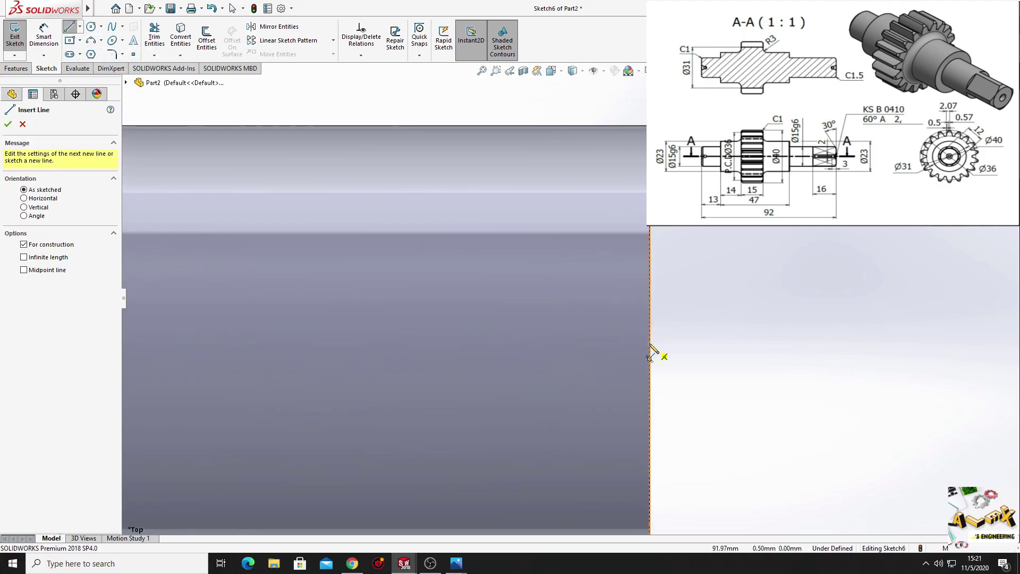
{"action": "left_click", "coordinate": [649, 359]}
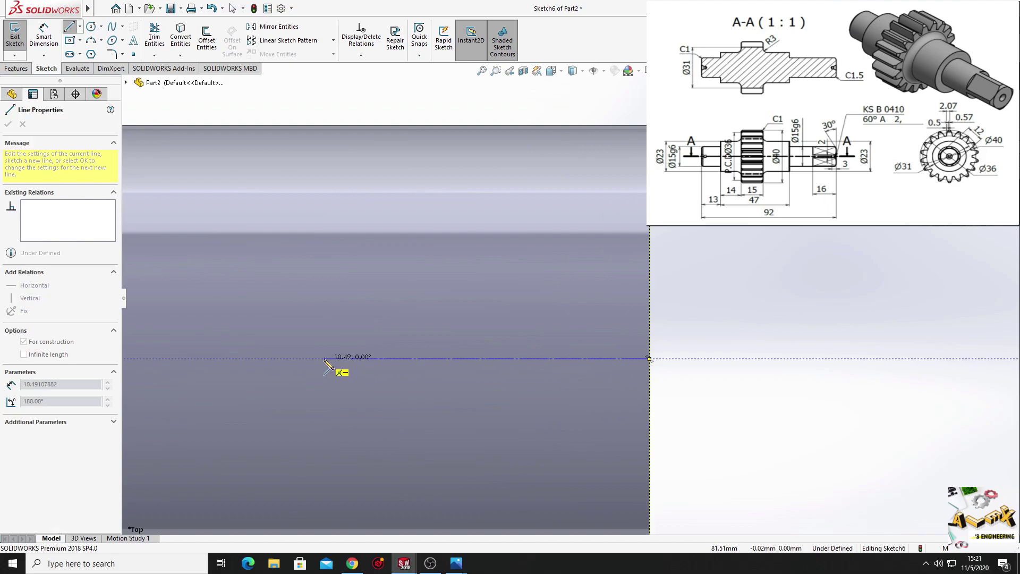
{"action": "left_click", "coordinate": [326, 359]}
{"action": "right_click", "coordinate": [464, 235]}
{"action": "left_click", "coordinate": [489, 288]}
Sketch a closed five-line centre-hole profile on the axis: end-face line, inward slope, horizontal line about 3.3 mm long, and sloped return to the axis
{"action": "scroll", "coordinate": [489, 288], "scroll_direction": "up", "scroll_amount": 2}
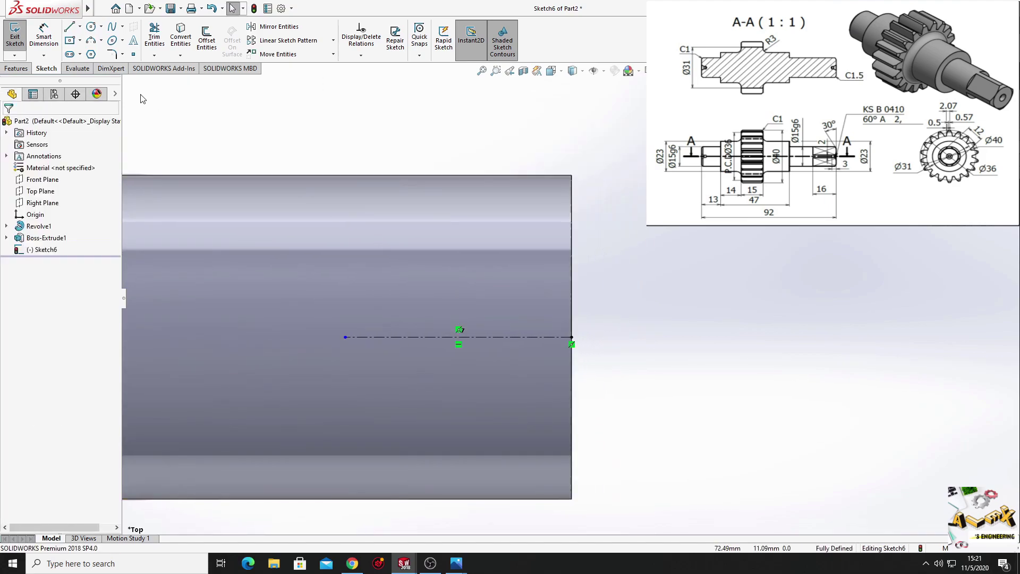
{"action": "left_click", "coordinate": [67, 28]}
{"action": "scroll", "coordinate": [532, 287], "scroll_direction": "down", "scroll_amount": 2}
{"action": "middle_click_drag", "start_coordinate": [588, 307], "coordinate": [661, 287], "text": "ctrl"}
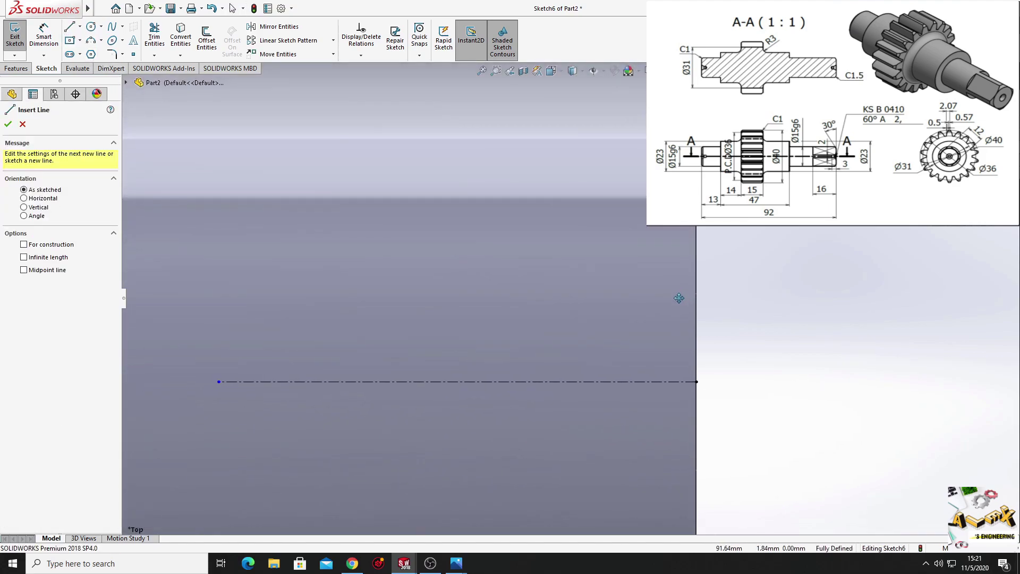
{"action": "left_click", "coordinate": [356, 382]}
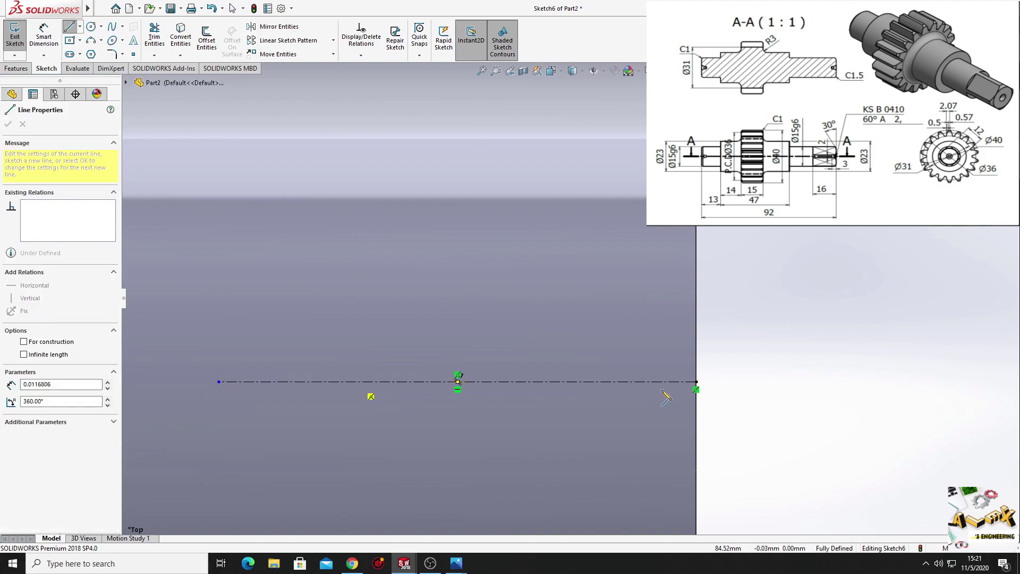
{"action": "left_click", "coordinate": [696, 382]}
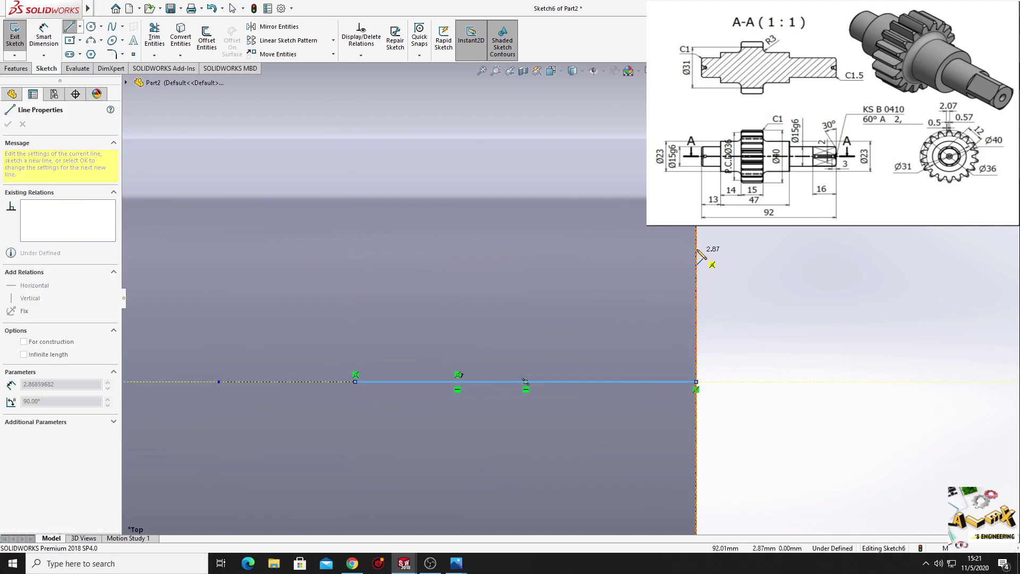
{"action": "left_click", "coordinate": [696, 243]}
{"action": "left_click", "coordinate": [606, 296]}
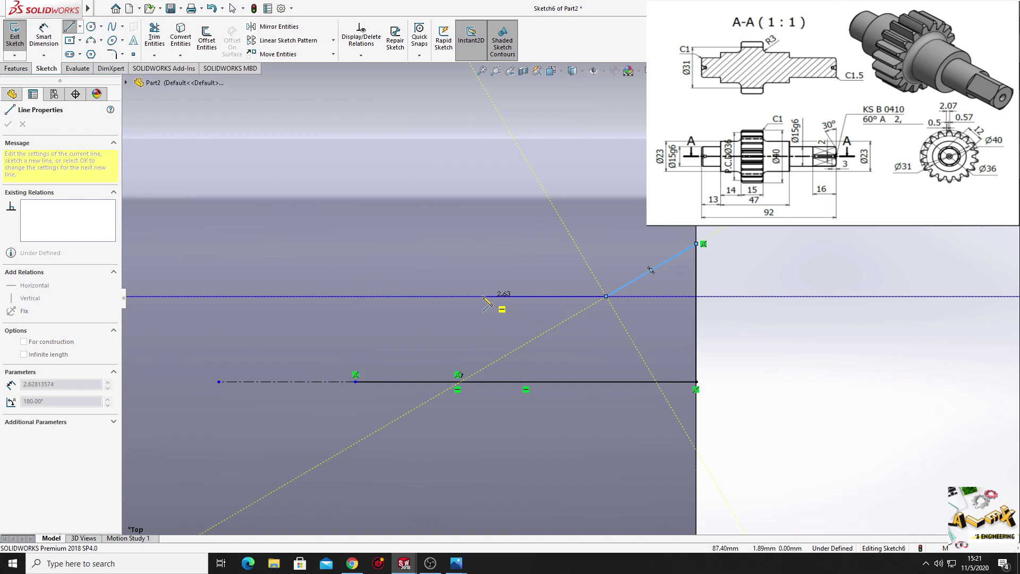
{"action": "left_click", "coordinate": [458, 296]}
{"action": "left_click", "coordinate": [356, 382]}
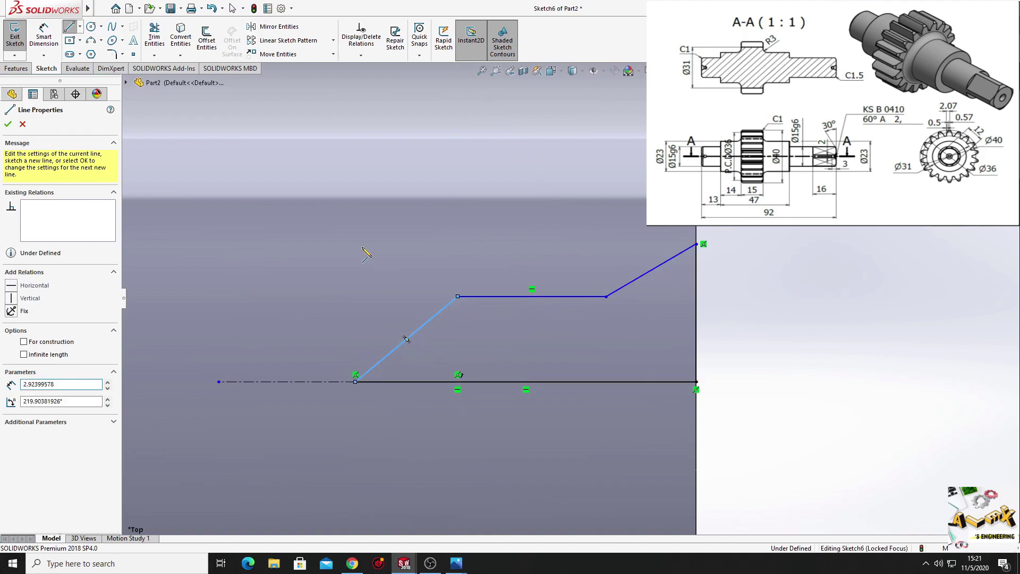
{"action": "key", "text": "Escape"}
Dimension the angle between the sloped line at the end face and the axis line as 30°
{"action": "left_click", "coordinate": [33, 34]}
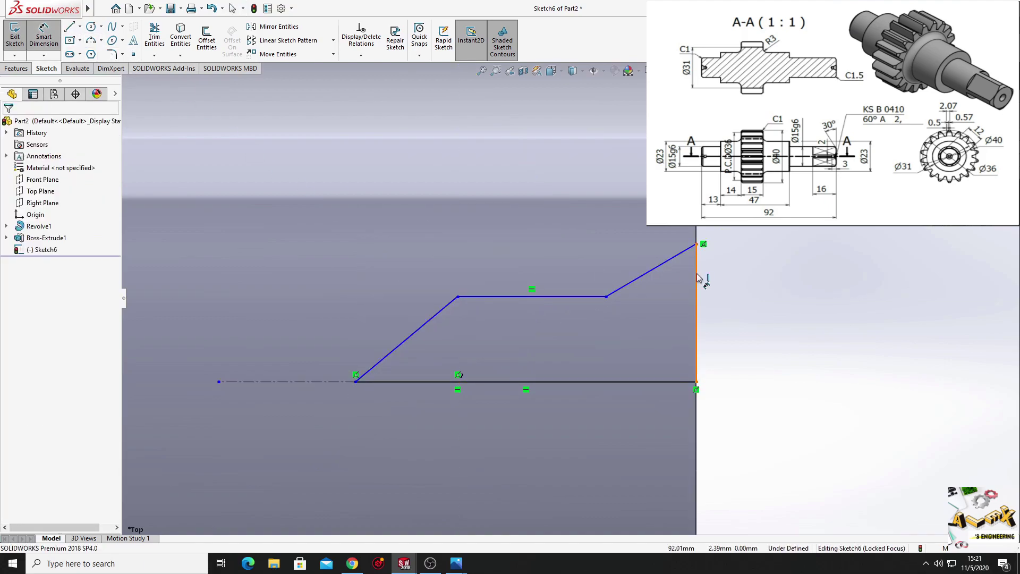
{"action": "middle_click_drag", "start_coordinate": [720, 286], "coordinate": [688, 247], "text": "ctrl"}
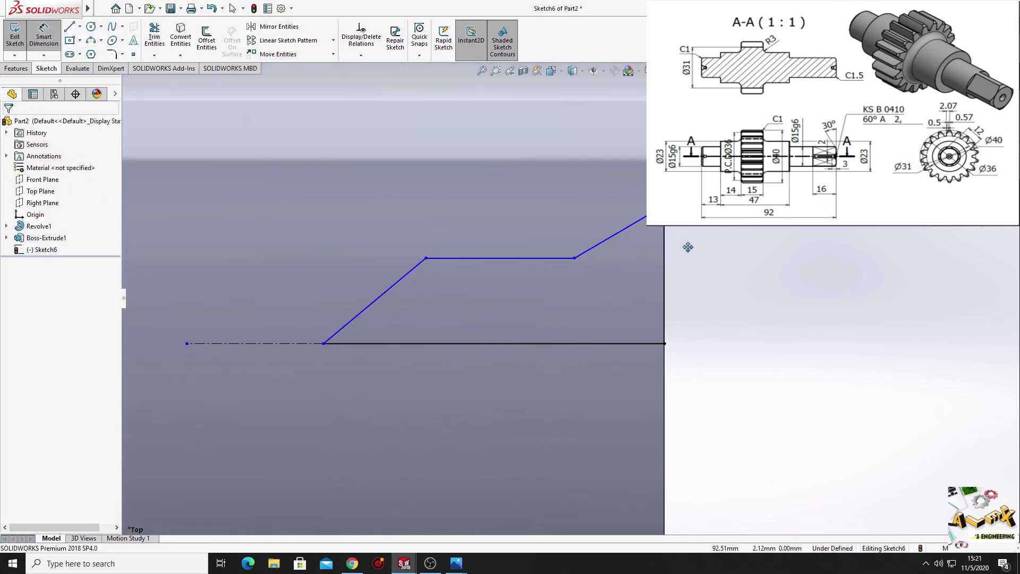
{"action": "left_click", "coordinate": [624, 236]}
{"action": "left_click", "coordinate": [630, 343]}
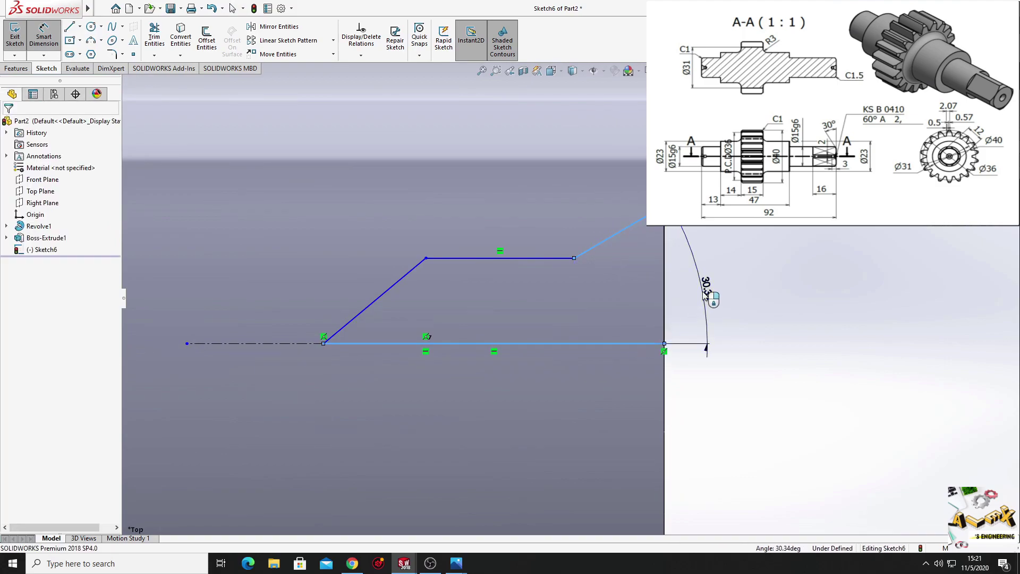
{"action": "left_click", "coordinate": [705, 296]}
{"action": "key", "text": "Return"}
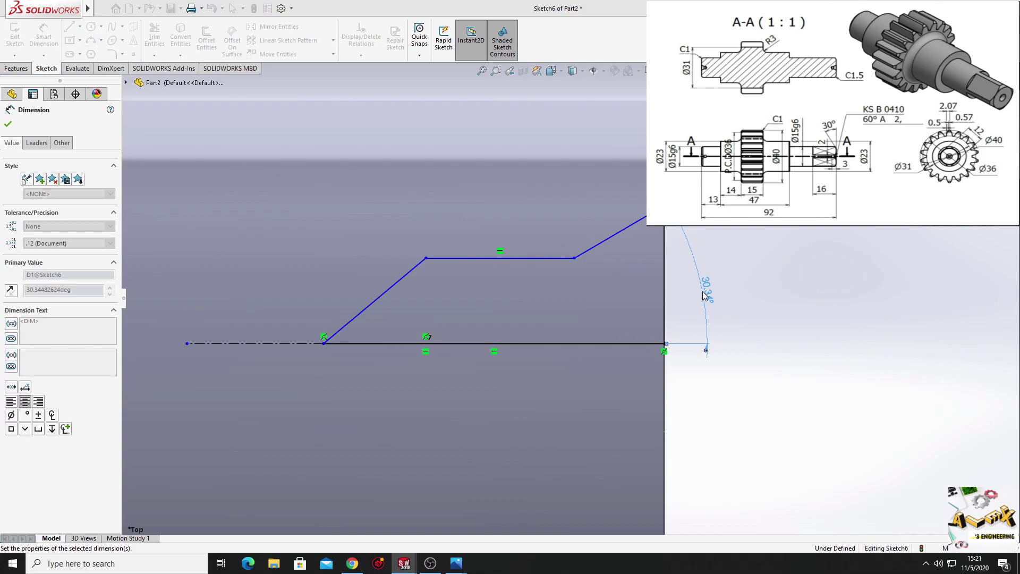
Dimension the profile's upper horizontal line 1 mm from the axis line
{"action": "left_click", "coordinate": [510, 258]}
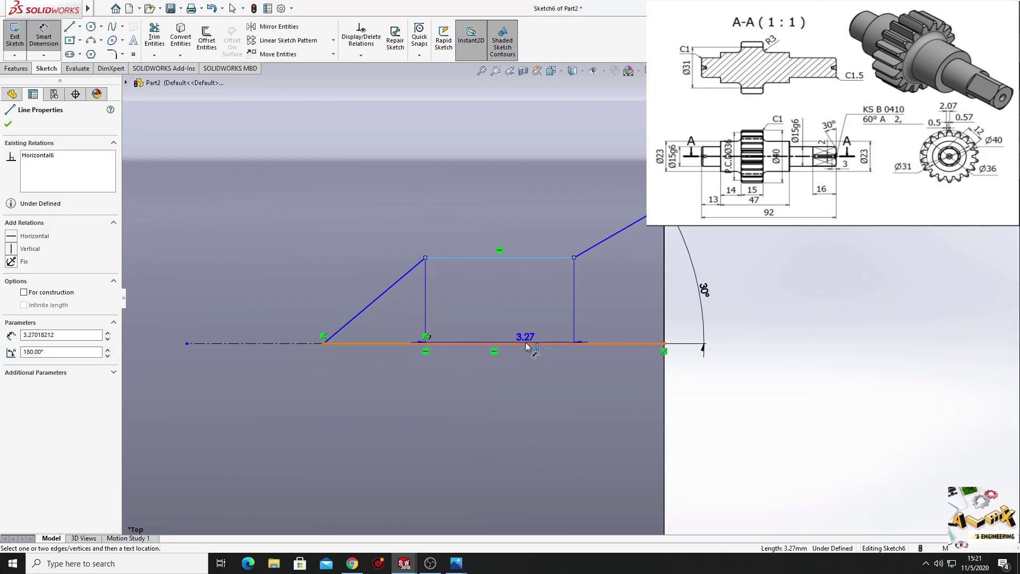
{"action": "left_click", "coordinate": [526, 344]}
{"action": "left_click", "coordinate": [523, 318]}
{"action": "key", "text": "Return"}
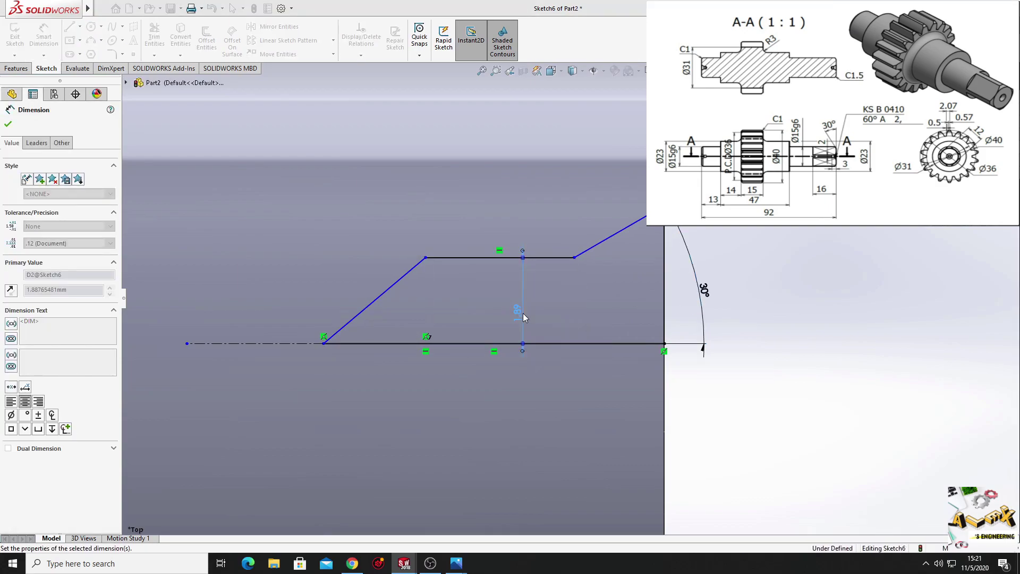
Dimension the horizontal distance from the profile's inner tip to the foot of the 30° line as 3.3 mm
{"action": "left_click", "coordinate": [324, 344]}
{"action": "left_click", "coordinate": [574, 297]}
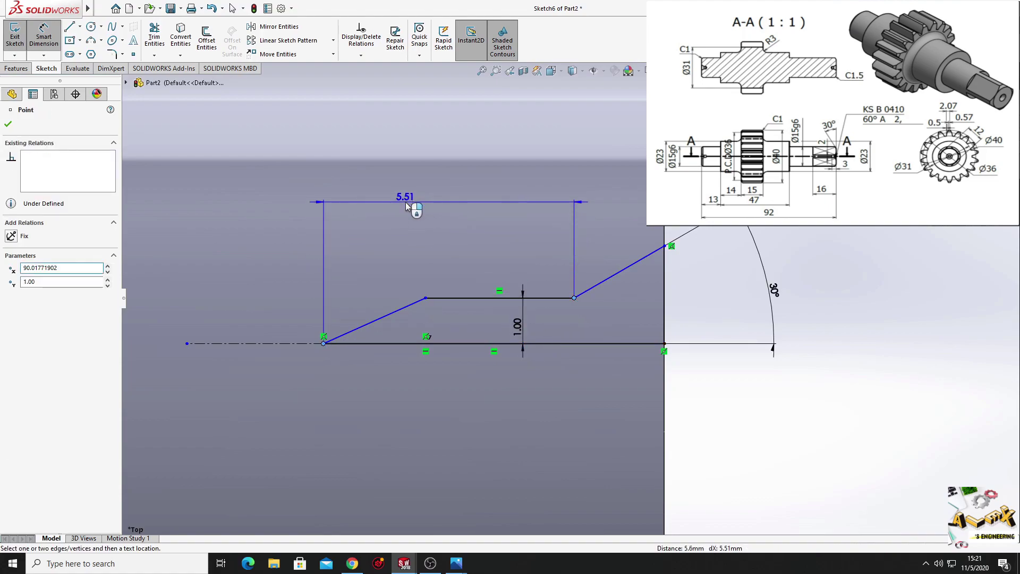
{"action": "left_click", "coordinate": [406, 203]}
{"action": "type", "text": "3.3"}
{"action": "key", "text": "Return"}
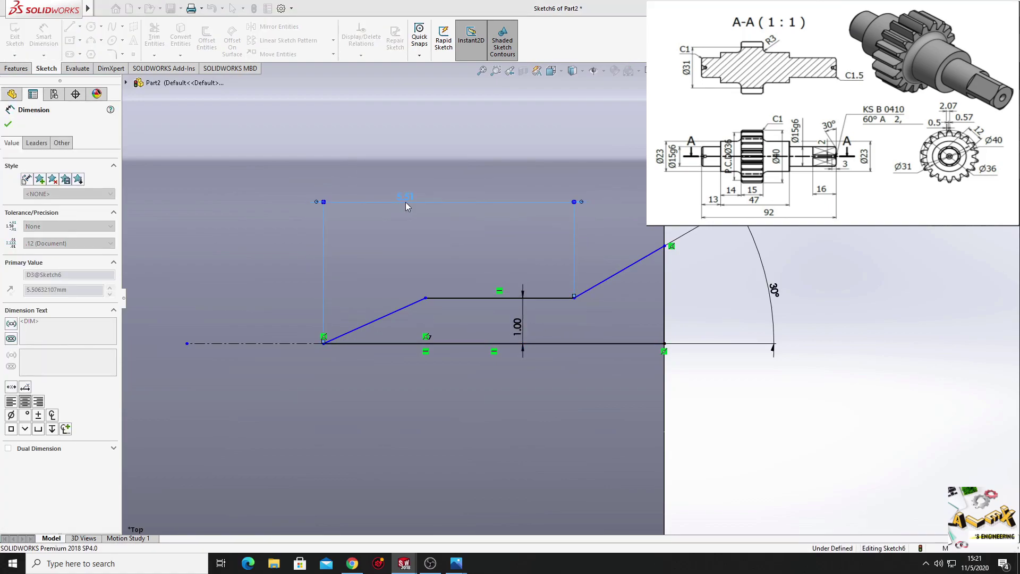
Dimension the length of the centre-hole profile's upper horizontal line as 1.8 mm
{"action": "left_click", "coordinate": [455, 298]}
{"action": "left_click", "coordinate": [475, 250]}
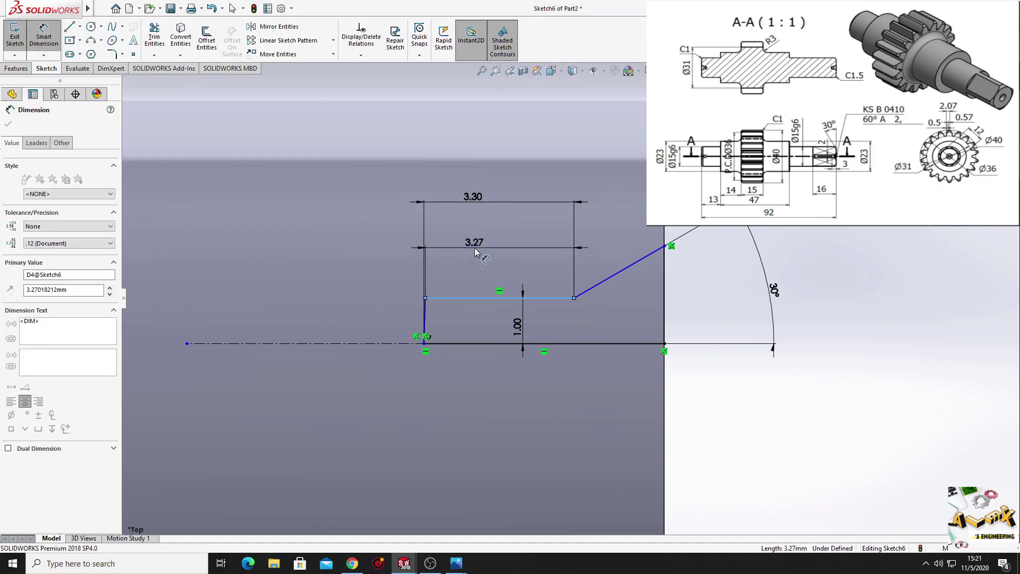
{"action": "type", "text": "1.8"}
{"action": "key", "text": "Return"}
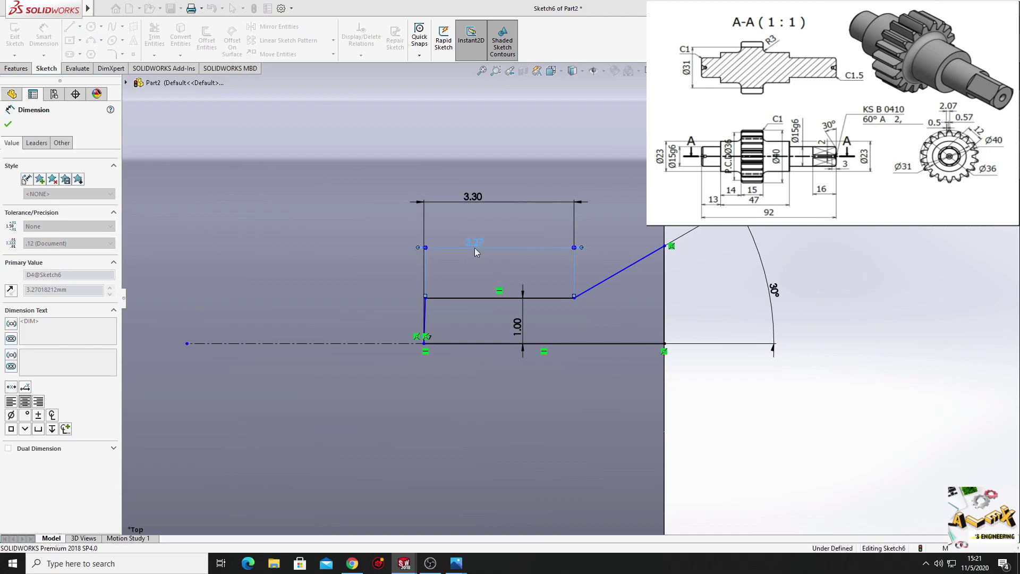
Dimension the horizontal distance between the 30° line's two endpoints as 1.95 mm
{"action": "middle_click_drag", "start_coordinate": [588, 299], "coordinate": [527, 289], "text": "ctrl"}
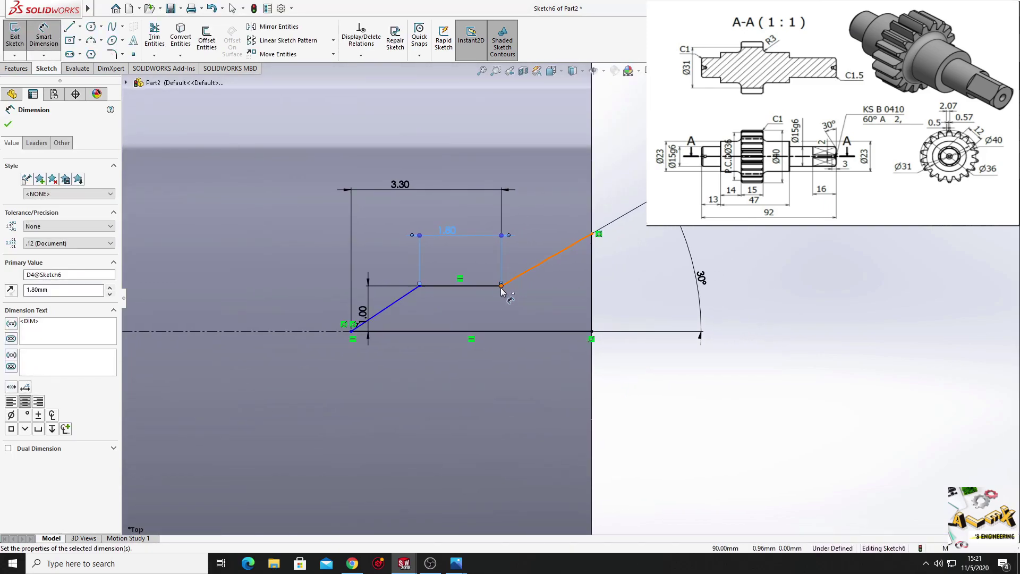
{"action": "left_click", "coordinate": [592, 234]}
{"action": "left_click", "coordinate": [592, 234]}
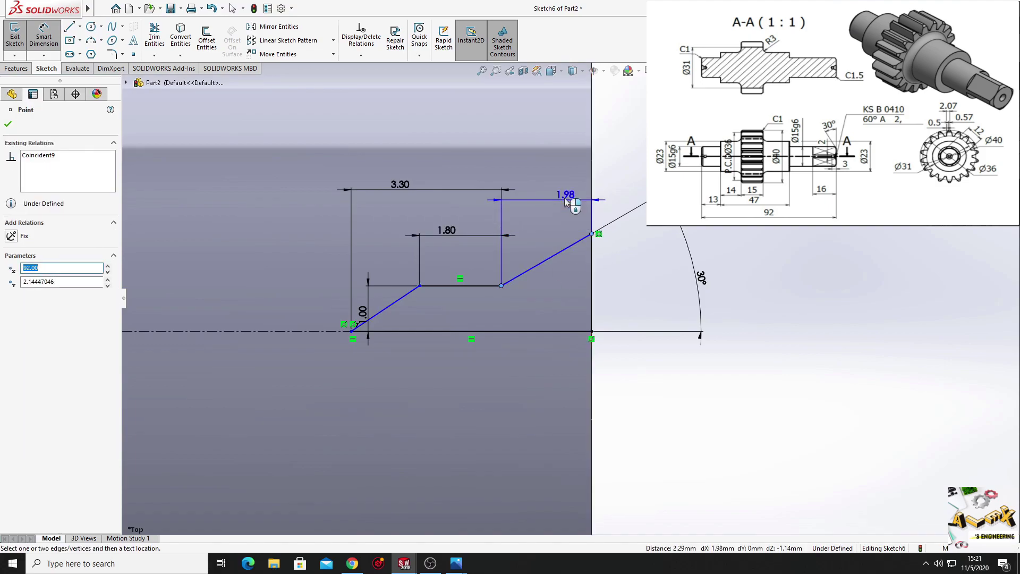
{"action": "left_click", "coordinate": [553, 161]}
{"action": "type", "text": "1."}
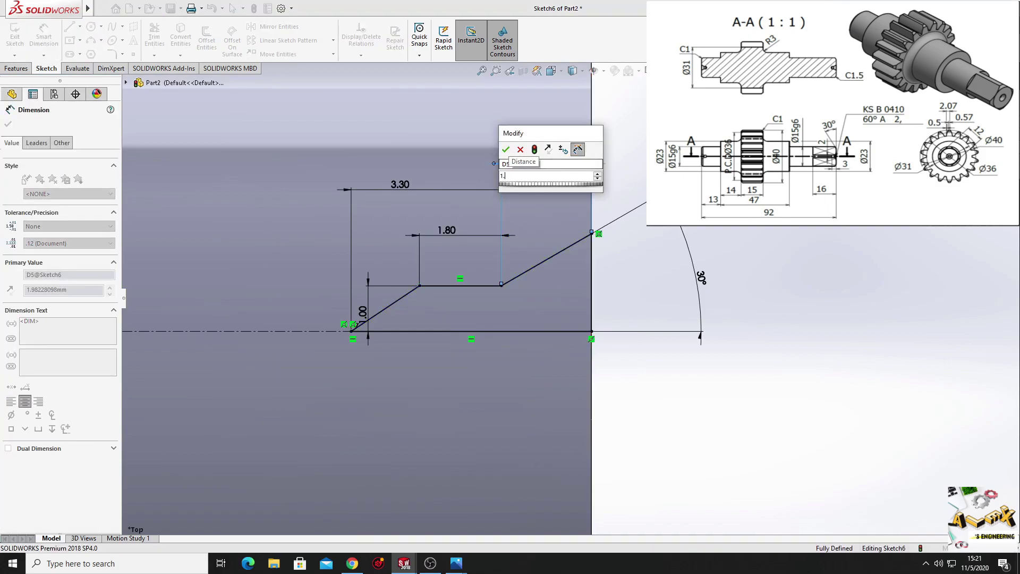
{"action": "type", "text": "95"}
{"action": "key", "text": "Return"}
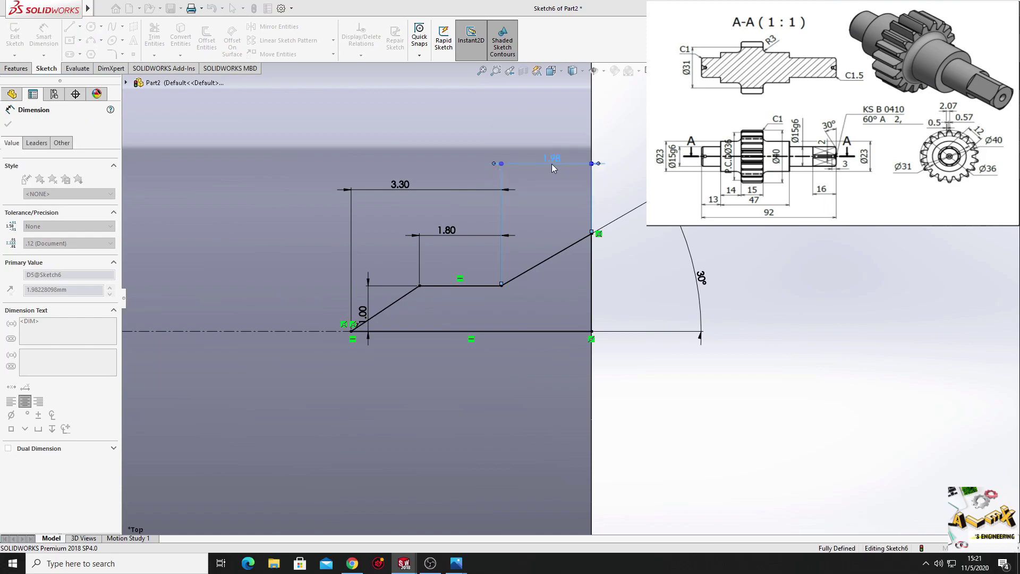
{"action": "right_click", "coordinate": [742, 149]}
{"action": "left_click", "coordinate": [763, 155]}
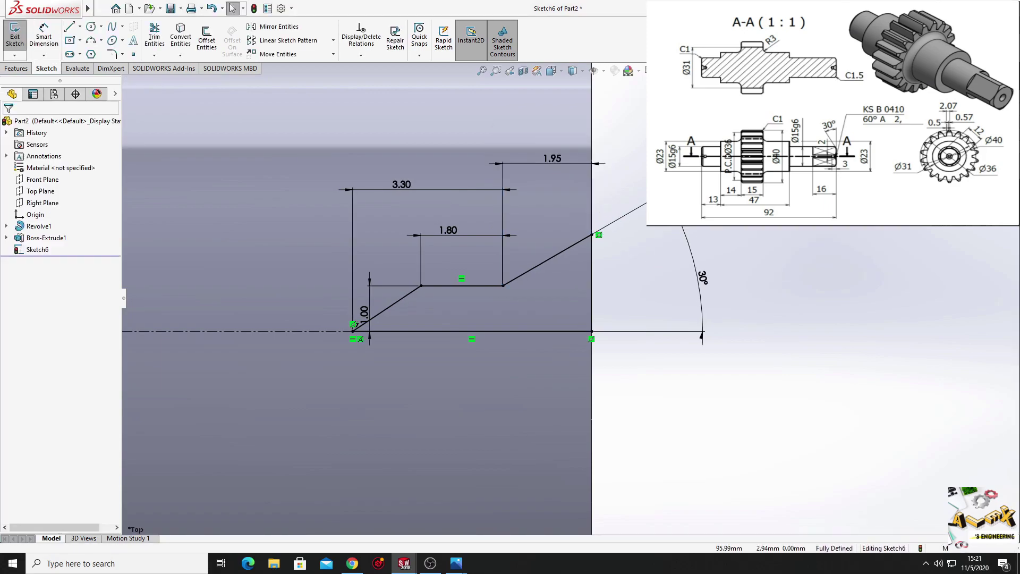
Sketch a vertical centreline about 58 mm long across the shaft, just beyond the gear toward the long end
{"action": "scroll", "coordinate": [732, 275], "scroll_direction": "up", "scroll_amount": 2}
{"action": "middle_click_drag", "start_coordinate": [696, 281], "coordinate": [766, 282], "text": "ctrl"}
{"action": "scroll", "coordinate": [766, 281], "scroll_direction": "up", "scroll_amount": 10}
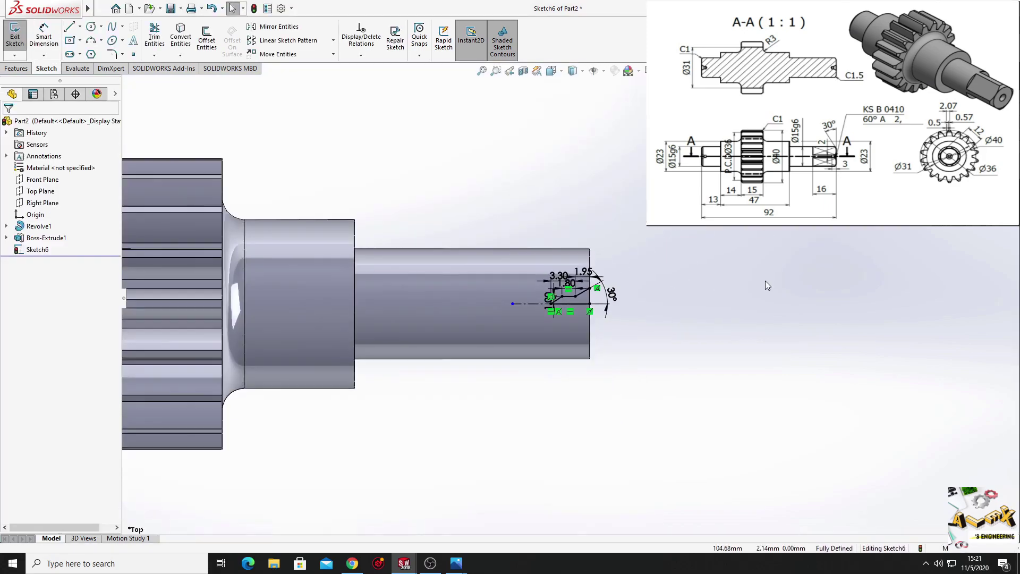
{"action": "middle_click_drag", "start_coordinate": [491, 302], "coordinate": [548, 308], "text": "ctrl"}
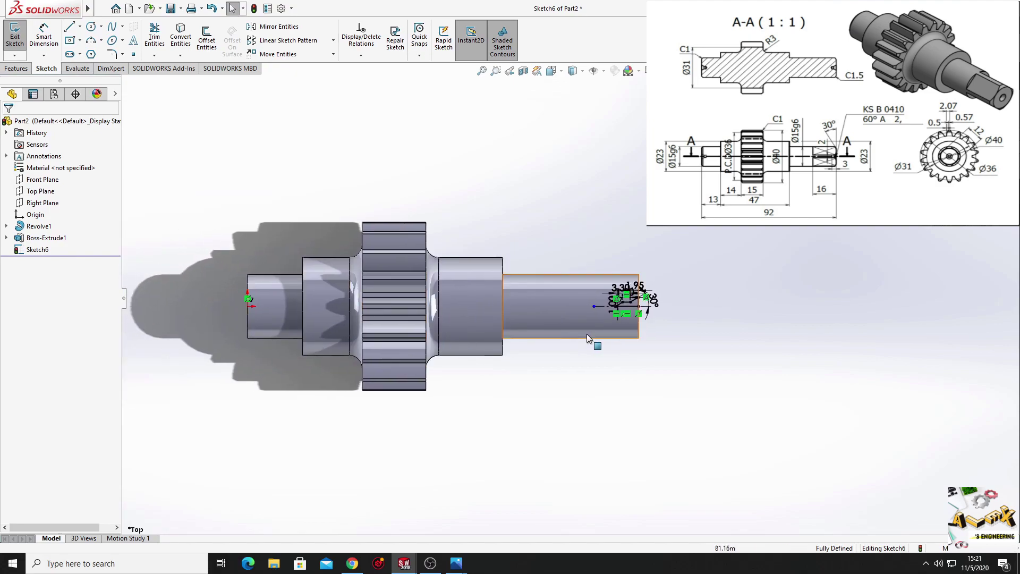
{"action": "left_click", "coordinate": [80, 26]}
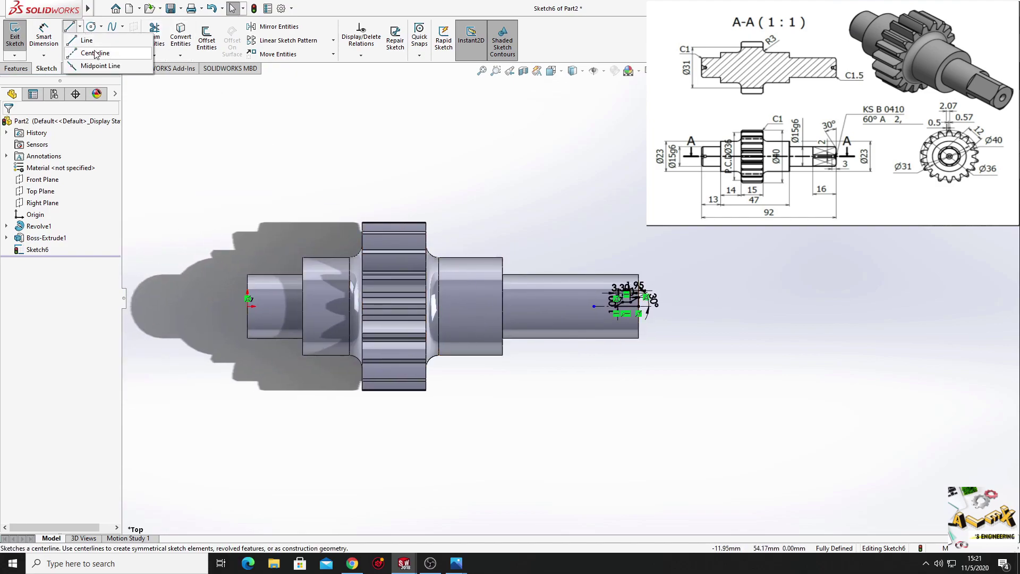
{"action": "left_click", "coordinate": [92, 54]}
{"action": "left_click", "coordinate": [449, 148]}
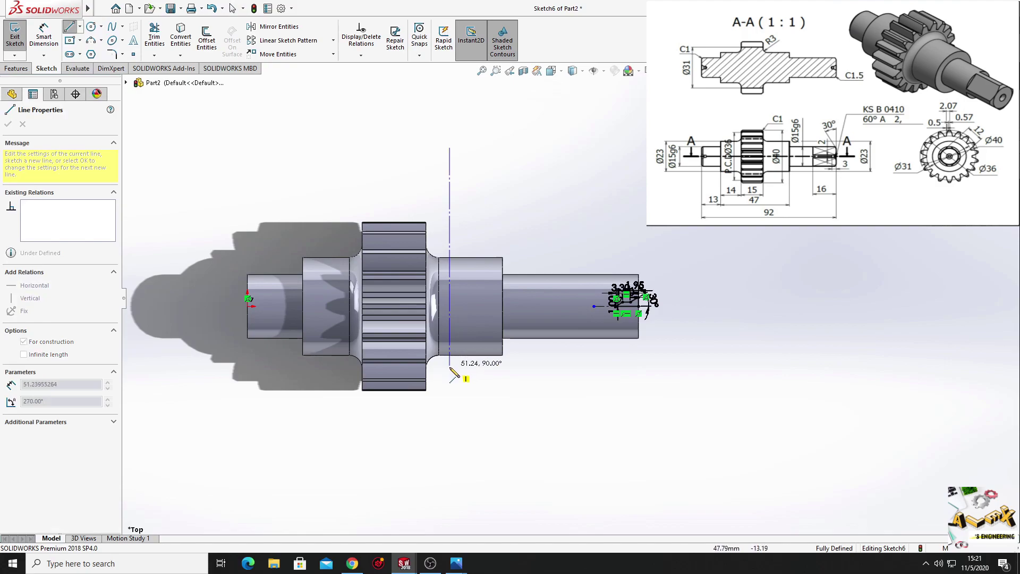
{"action": "left_click", "coordinate": [450, 395]}
{"action": "right_click", "coordinate": [498, 404]}
{"action": "left_click", "coordinate": [521, 410]}
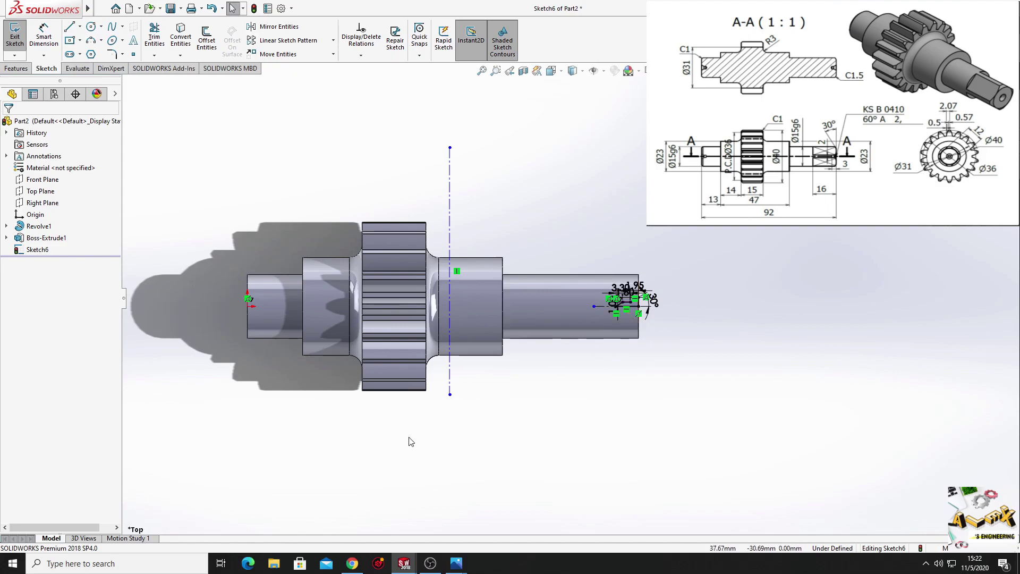
Dimension the vertical centreline 46 mm from the end face of the short shaft end
{"action": "left_click", "coordinate": [43, 37]}
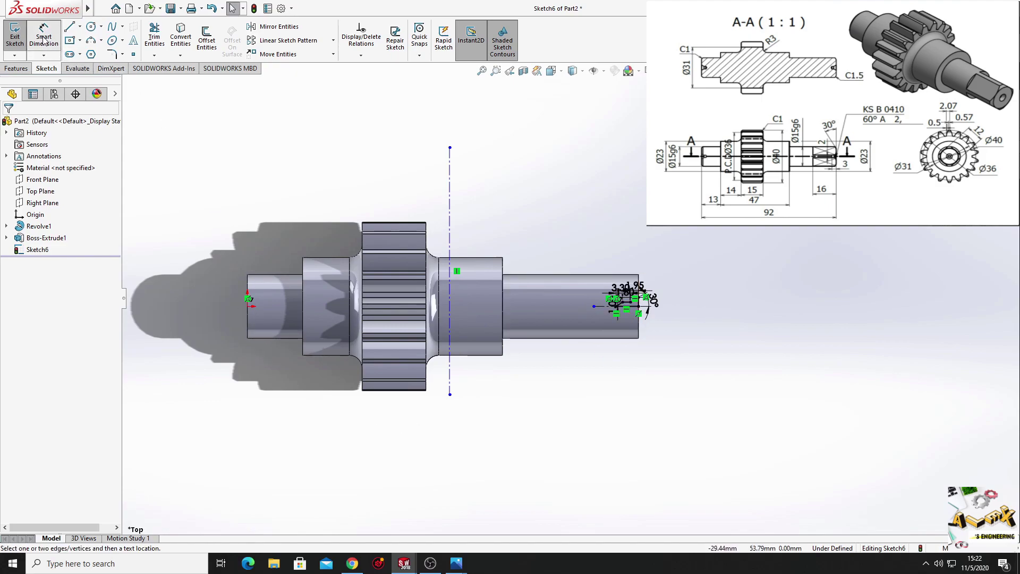
{"action": "left_click", "coordinate": [450, 228]}
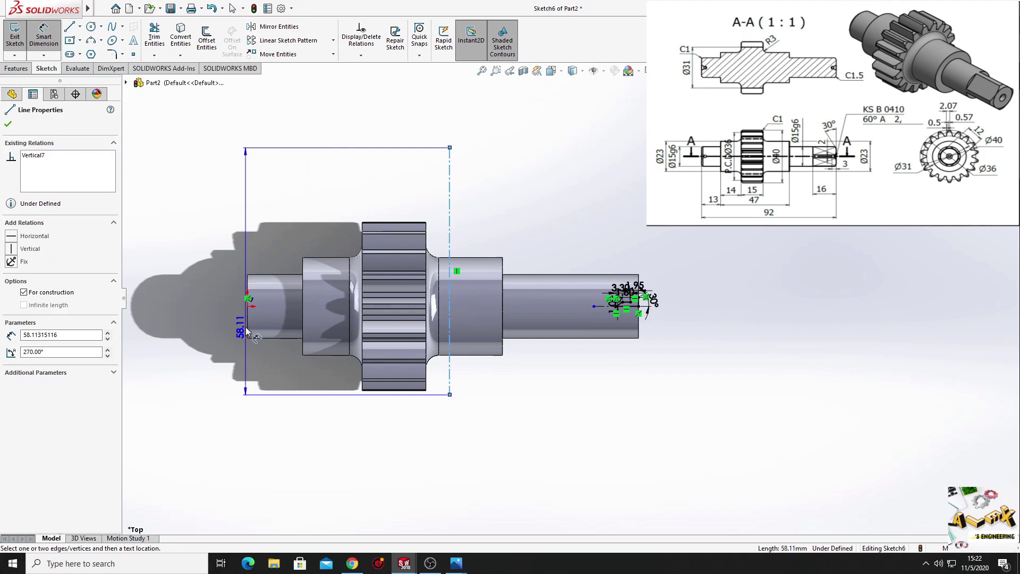
{"action": "left_click", "coordinate": [248, 305]}
{"action": "left_click", "coordinate": [334, 192]}
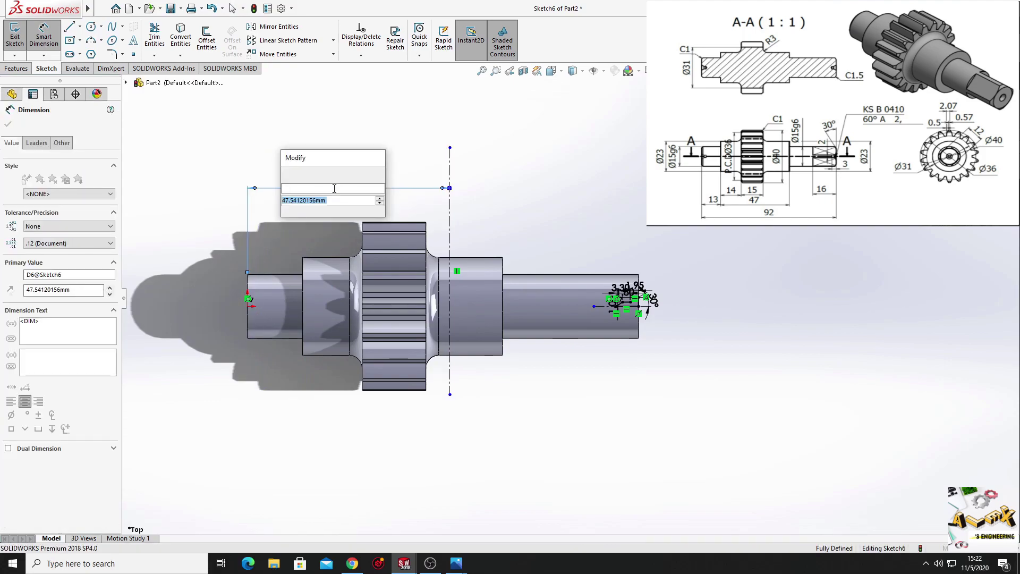
{"action": "type", "text": "46"}
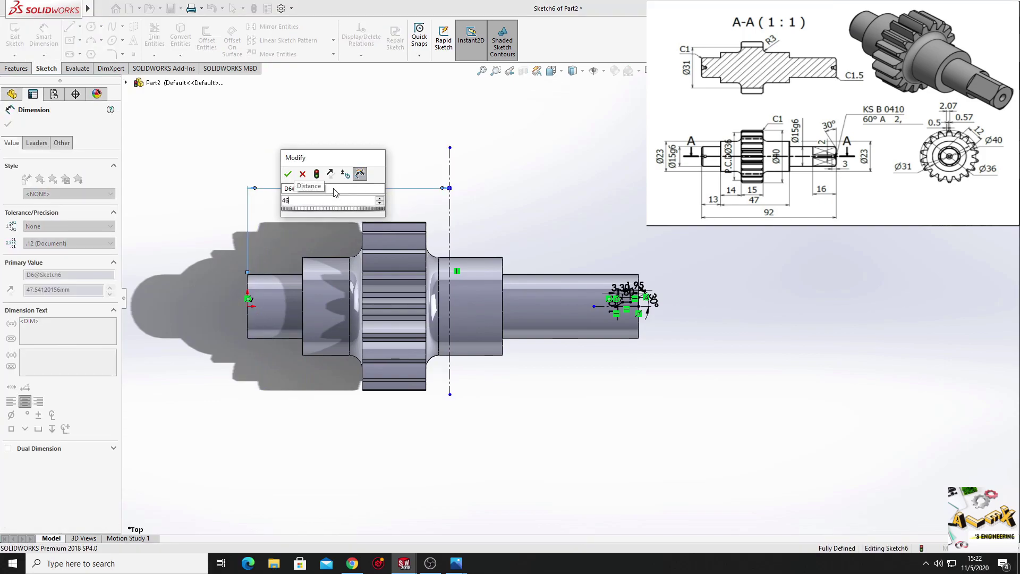
{"action": "key", "text": "Return"}
{"action": "key", "text": "Escape"}
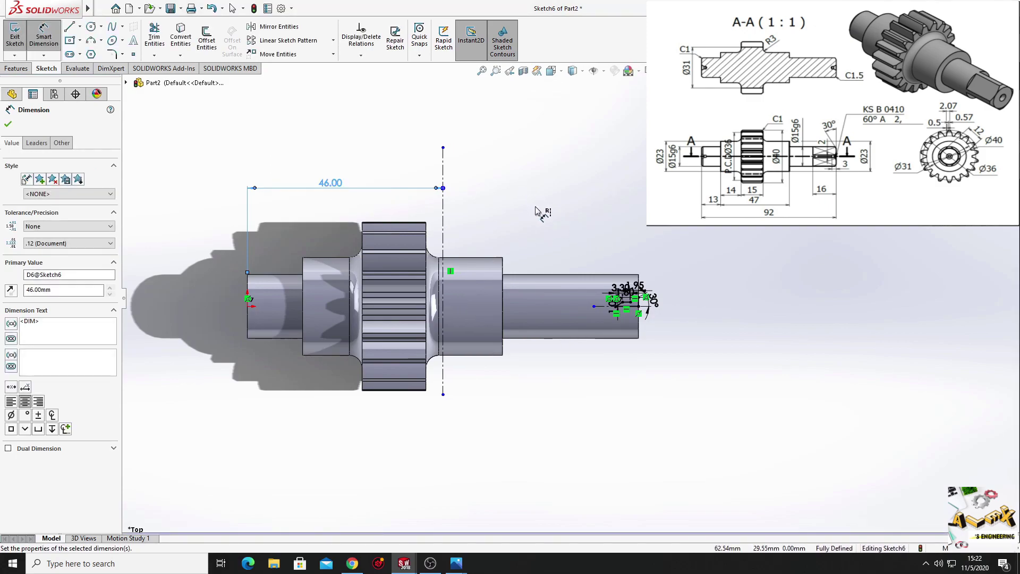
{"action": "left_click", "coordinate": [541, 212]}
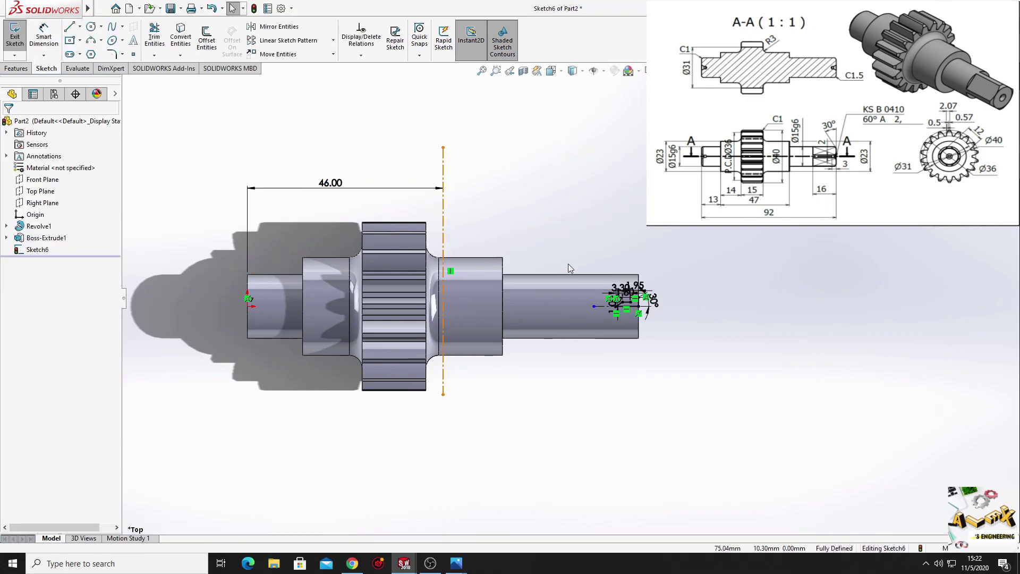
Mirror the five centre-hole profile lines about the vertical centreline to copy them to the opposite shaft end
{"action": "mouse_move", "coordinate": [564, 247]}
{"action": "middle_mouse_down", "text": "ctrl"}
{"action": "mouse_move", "coordinate": [487, 225]}
{"action": "mouse_move", "coordinate": [507, 232]}
{"action": "middle_mouse_up", "text": "ctrl"}
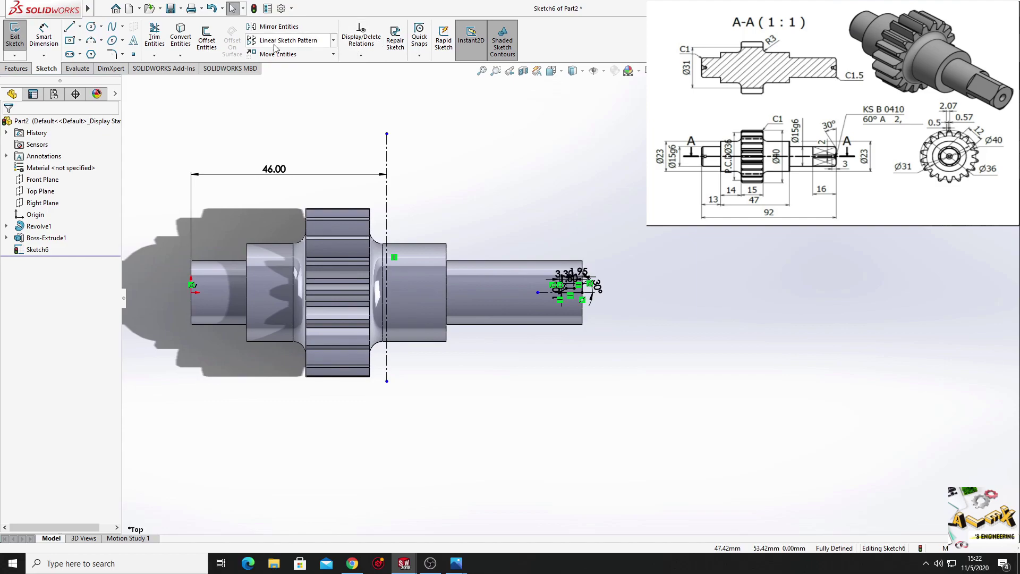
{"action": "left_click", "coordinate": [279, 26]}
{"action": "scroll", "coordinate": [620, 279], "scroll_direction": "down", "scroll_amount": 8}
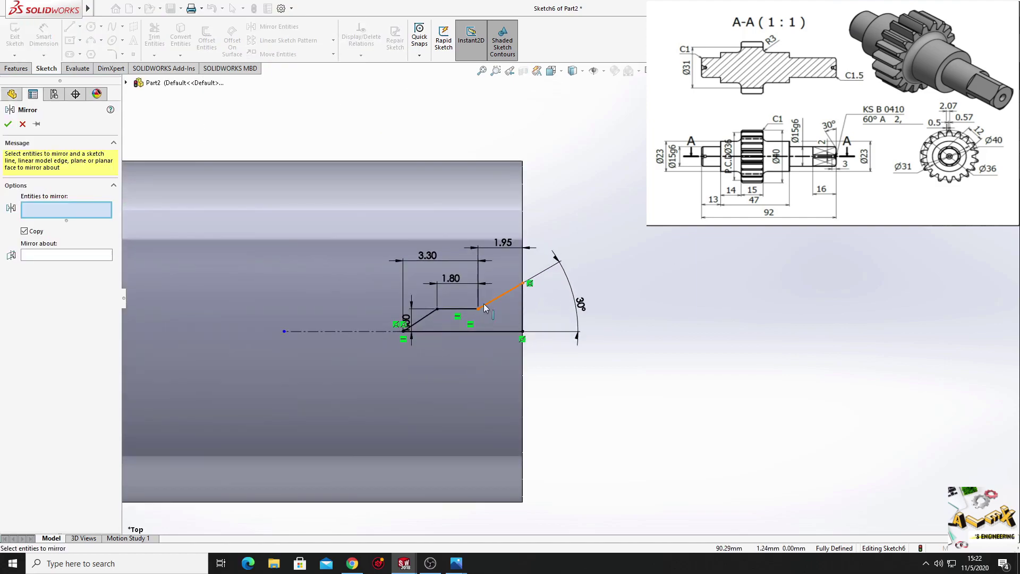
{"action": "left_click", "coordinate": [485, 308]}
{"action": "left_click", "coordinate": [454, 309]}
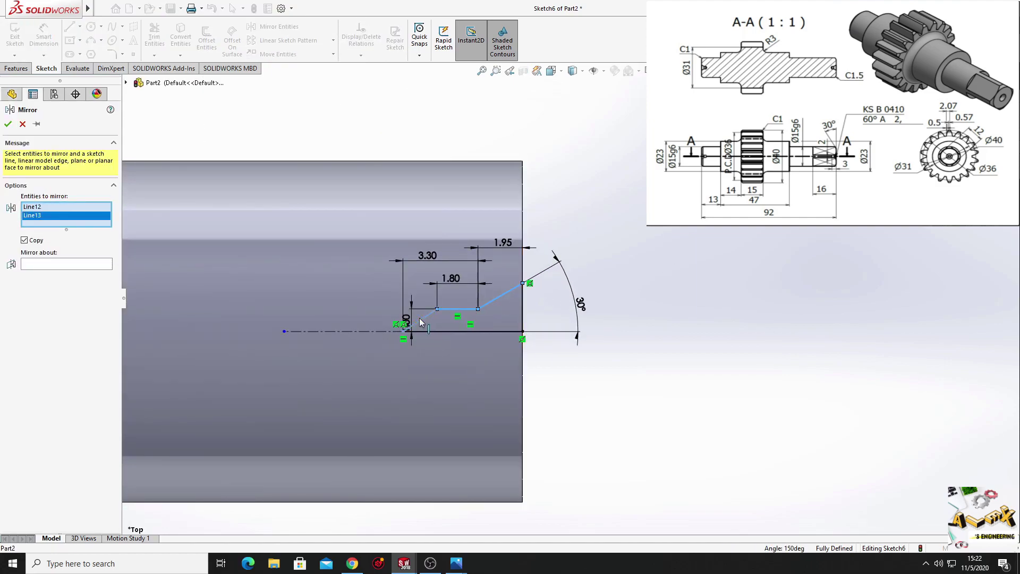
{"action": "left_click", "coordinate": [420, 321]}
{"action": "left_click", "coordinate": [452, 332]}
{"action": "left_click", "coordinate": [522, 318]}
{"action": "middle_click_drag", "start_coordinate": [461, 340], "coordinate": [581, 330], "text": "ctrl"}
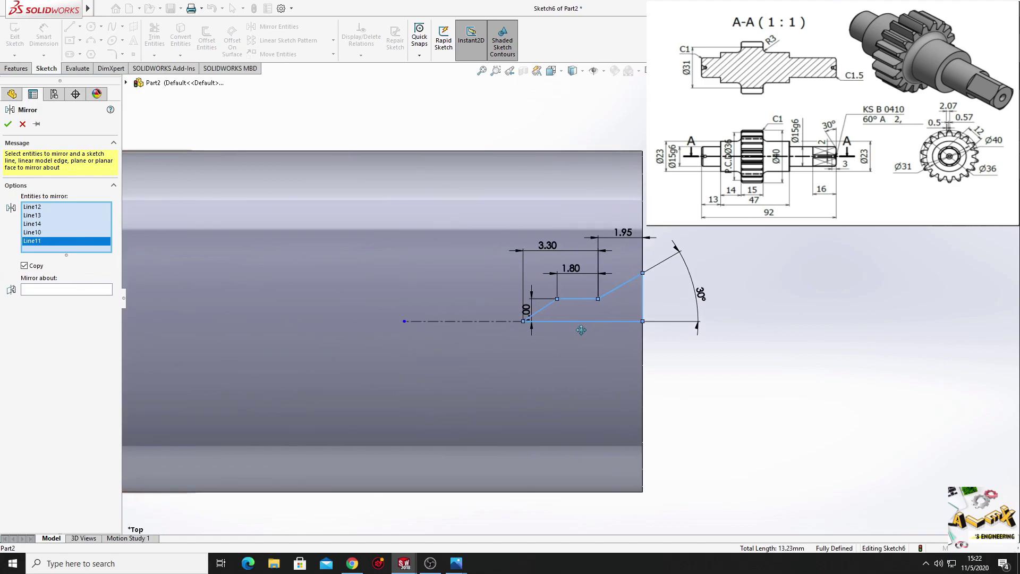
{"action": "scroll", "coordinate": [601, 331], "scroll_direction": "up", "scroll_amount": 5}
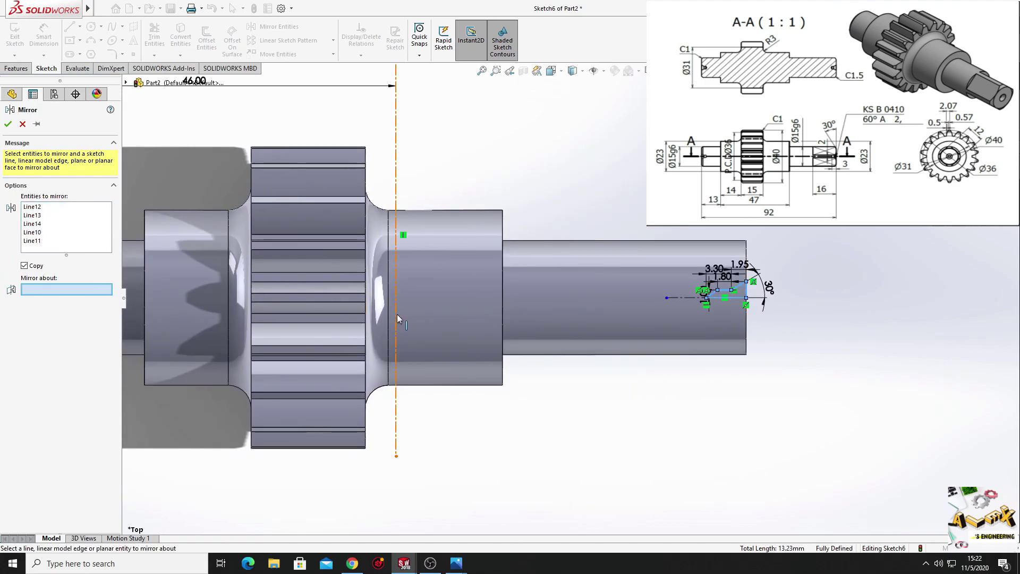
{"action": "left_click", "coordinate": [396, 327]}
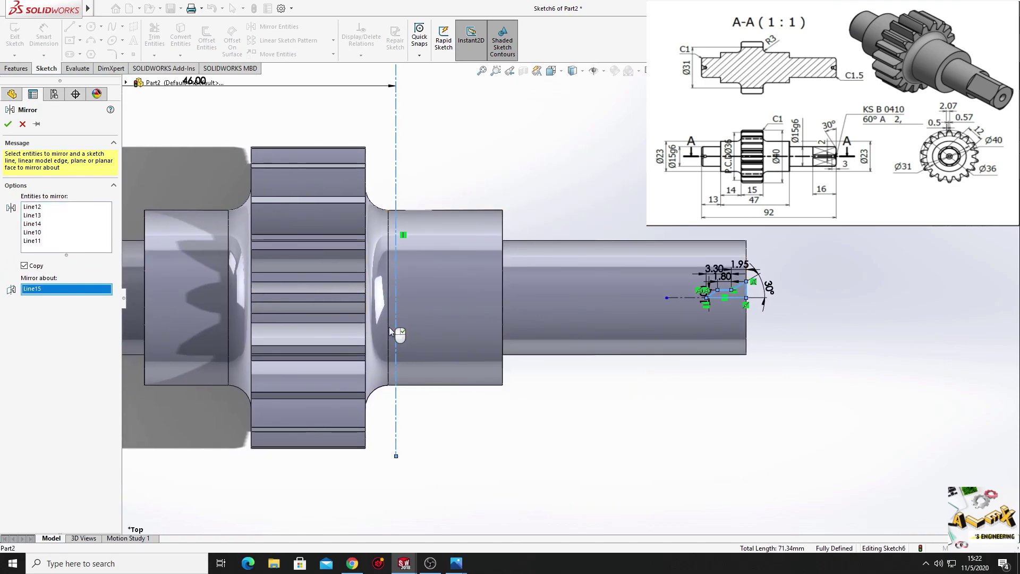
{"action": "left_click", "coordinate": [7, 124]}
{"action": "scroll", "coordinate": [314, 269], "scroll_direction": "up", "scroll_amount": 3}
{"action": "scroll", "coordinate": [320, 301], "scroll_direction": "down", "scroll_amount": 6}
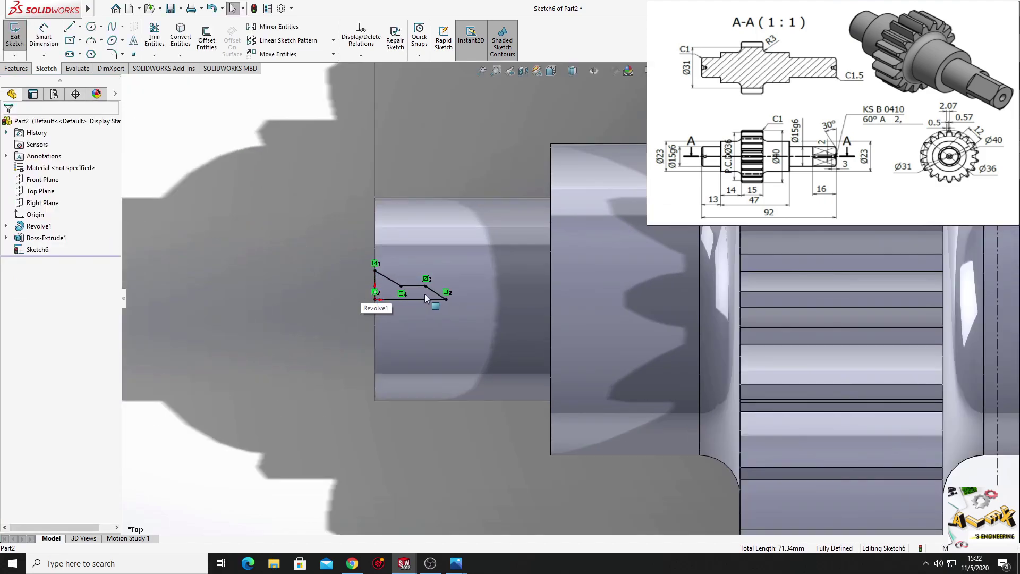
{"action": "scroll", "coordinate": [435, 307], "scroll_direction": "up", "scroll_amount": 6}
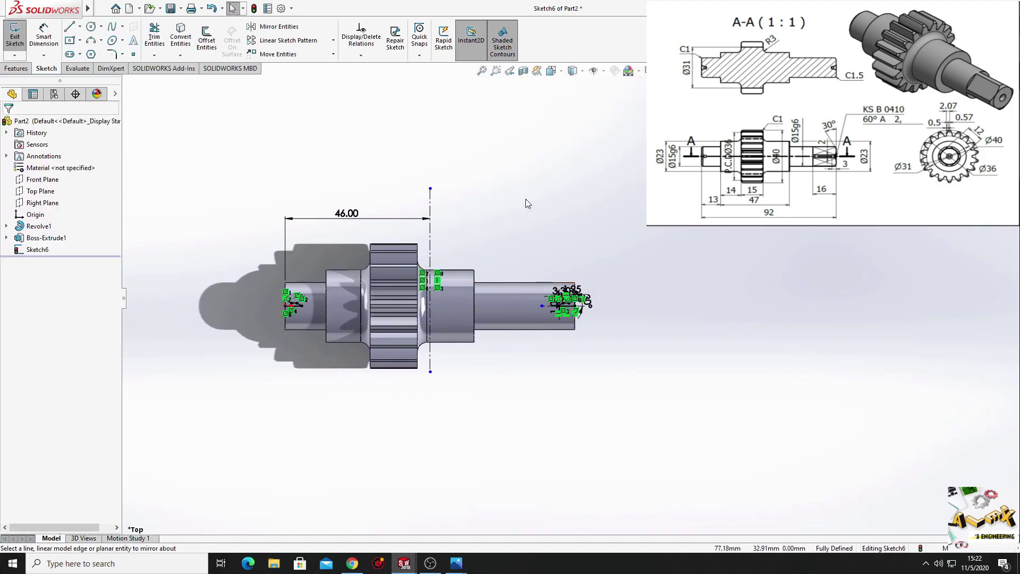
{"action": "right_click", "coordinate": [513, 185]}
{"action": "left_click", "coordinate": [463, 185]}
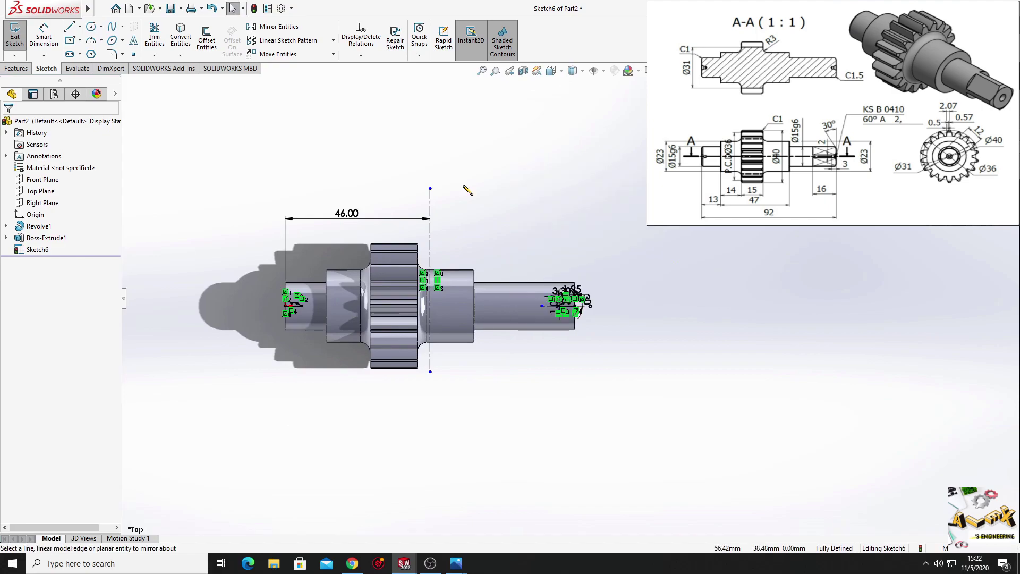
Revolve-cut both centre-hole profiles 360° around the horizontal axis centreline
{"action": "left_click", "coordinate": [15, 69]}
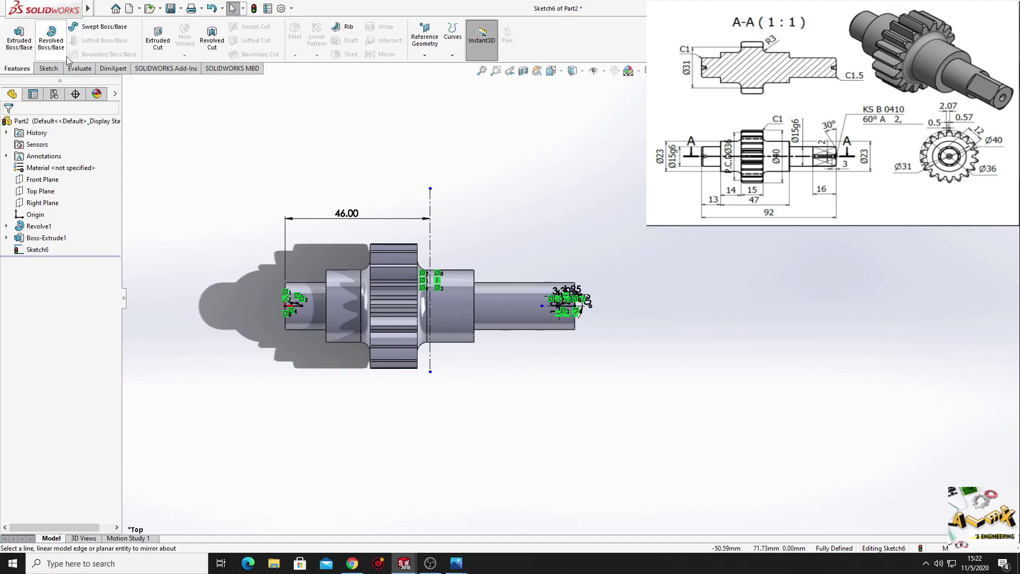
{"action": "left_click", "coordinate": [208, 41]}
{"action": "scroll", "coordinate": [569, 291], "scroll_direction": "down", "scroll_amount": 10}
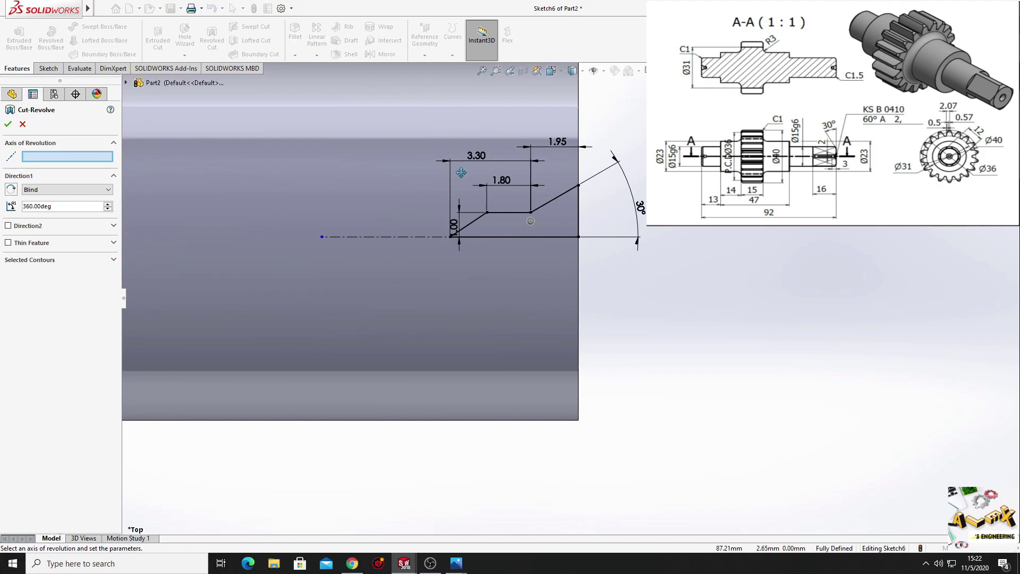
{"action": "scroll", "coordinate": [412, 280], "scroll_direction": "down", "scroll_amount": 3}
{"action": "left_click", "coordinate": [367, 297]}
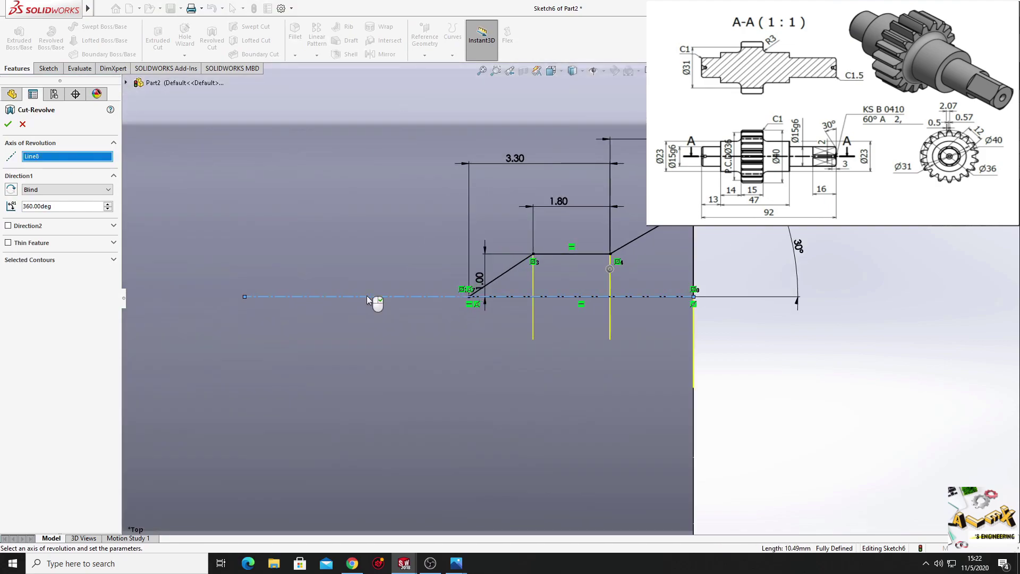
{"action": "scroll", "coordinate": [470, 333], "scroll_direction": "up", "scroll_amount": 8}
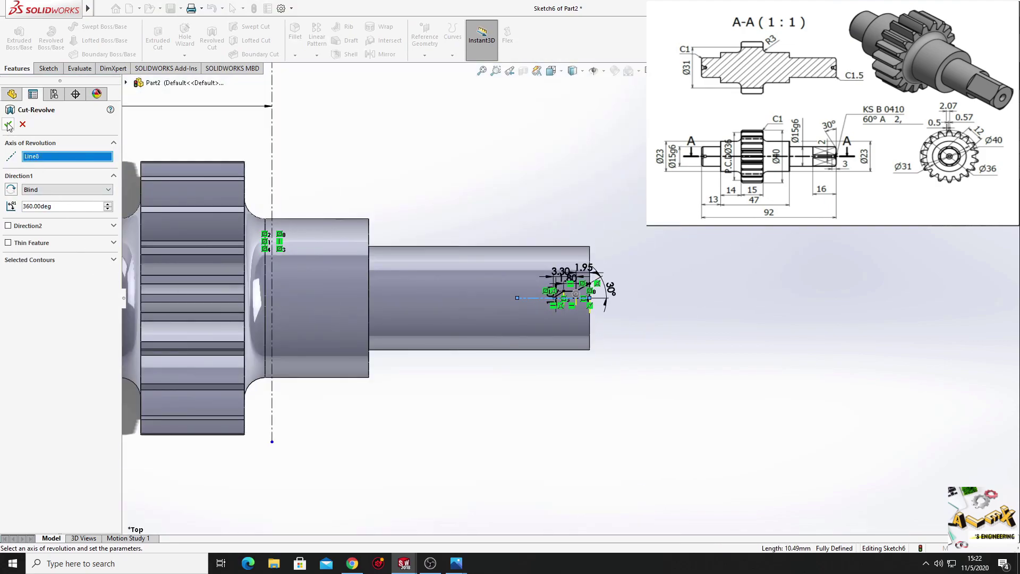
{"action": "left_click", "coordinate": [8, 125]}
Examine the centre holes at both shaft ends in a section view on the Front Plane, and restore the full view
{"action": "middle_click_drag", "start_coordinate": [540, 417], "coordinate": [569, 93]}
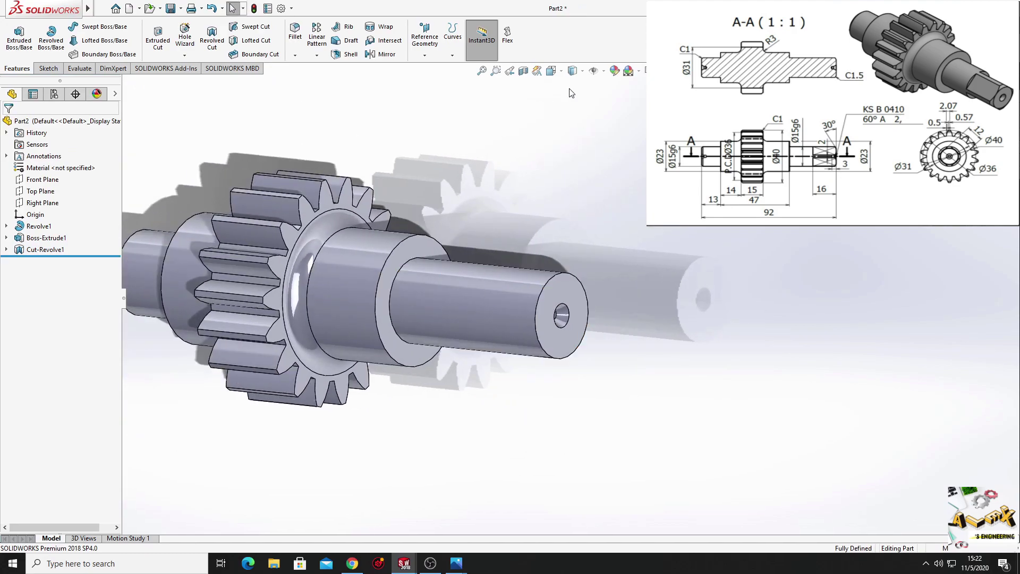
{"action": "left_click", "coordinate": [524, 71]}
{"action": "middle_click_drag", "start_coordinate": [357, 281], "coordinate": [311, 389]}
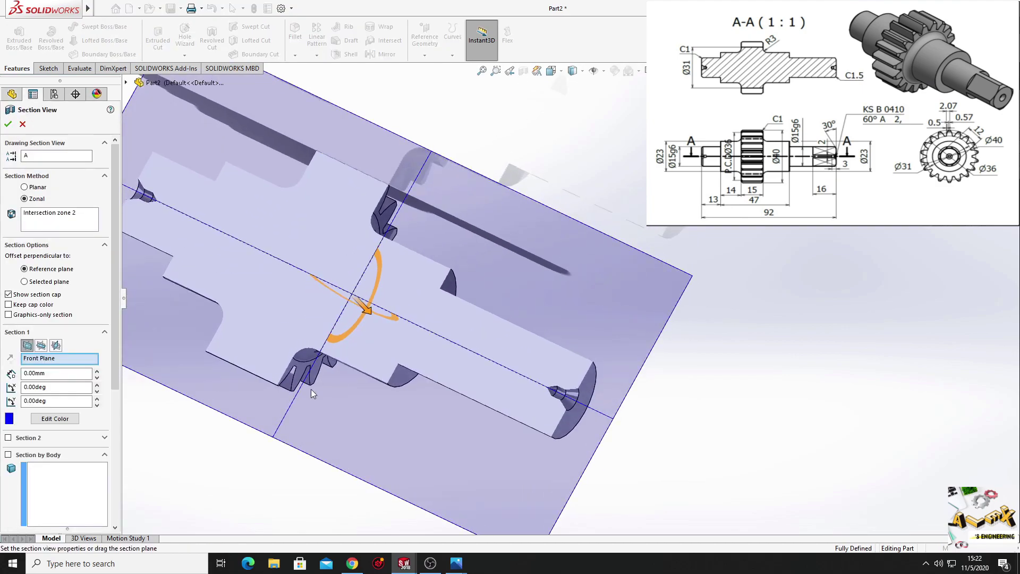
{"action": "left_click", "coordinate": [8, 124]}
{"action": "middle_click_drag", "start_coordinate": [446, 342], "coordinate": [564, 302]}
{"action": "scroll", "coordinate": [487, 279], "scroll_direction": "down", "scroll_amount": 3}
{"action": "scroll", "coordinate": [453, 267], "scroll_direction": "up", "scroll_amount": 4}
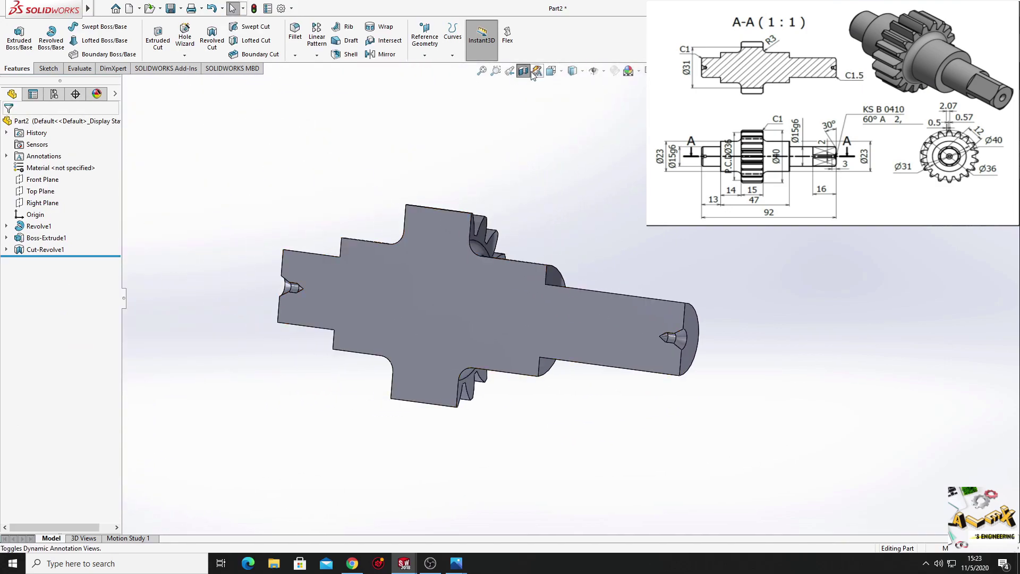
{"action": "left_click", "coordinate": [524, 72]}
{"action": "middle_click_drag", "start_coordinate": [525, 240], "coordinate": [521, 356]}
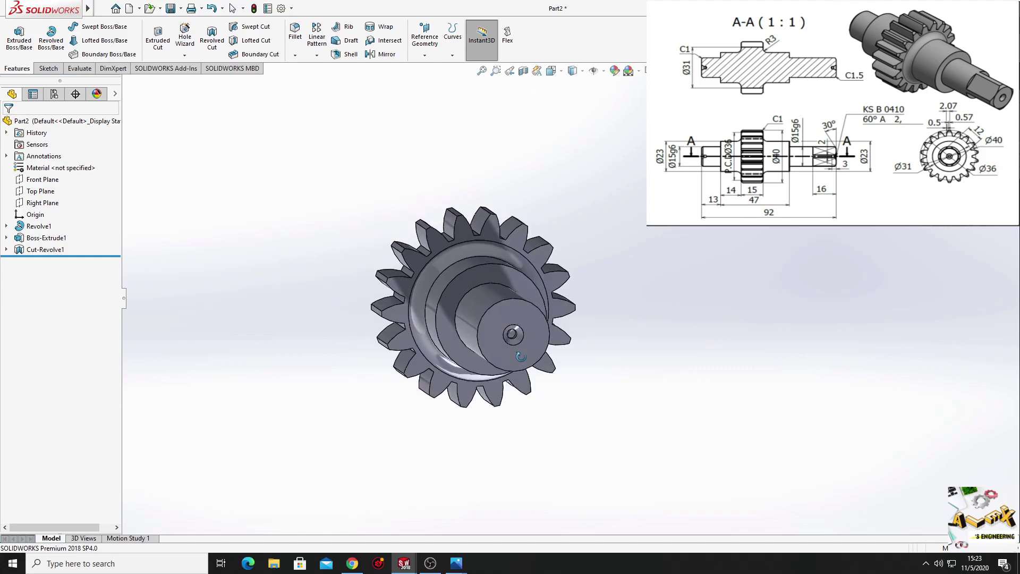
{"action": "left_click", "coordinate": [493, 321]}
{"action": "left_click", "coordinate": [665, 356]}
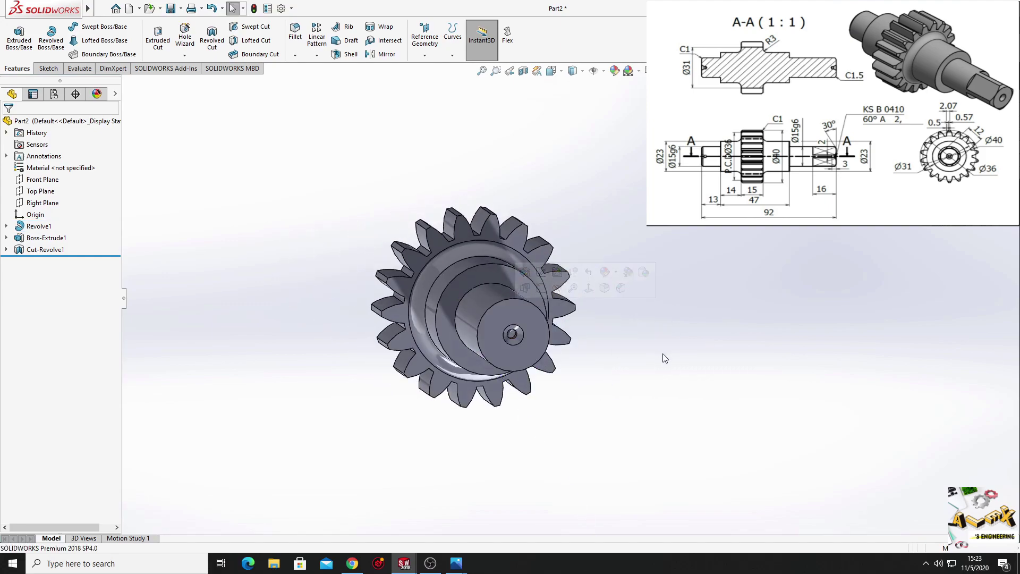
{"action": "left_click", "coordinate": [499, 318]}
{"action": "left_click", "coordinate": [599, 334]}
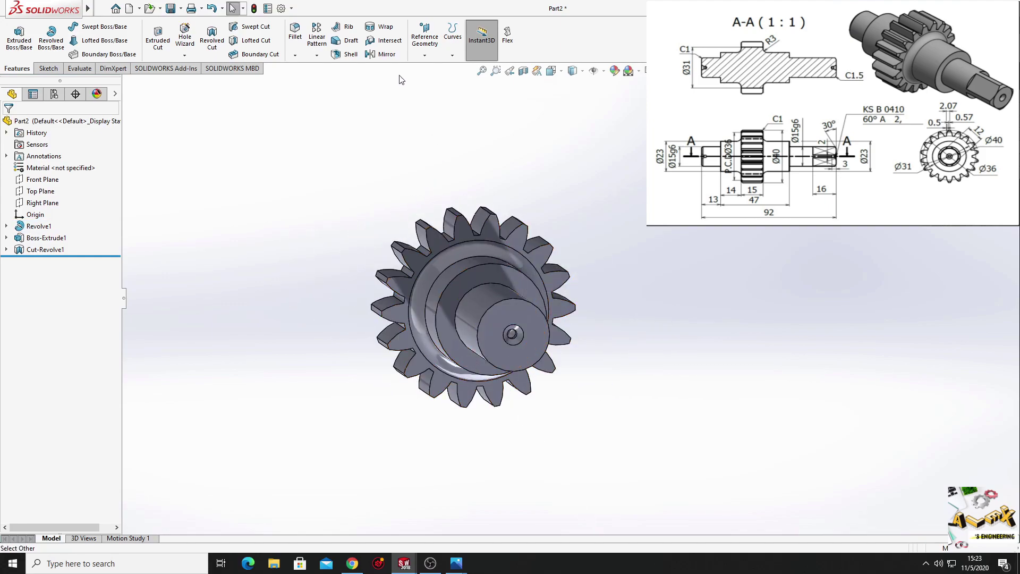
Chamfer the outer circular edge of the short shaft end by 1 mm at 45°
{"action": "left_click", "coordinate": [295, 55]}
{"action": "left_click", "coordinate": [311, 80]}
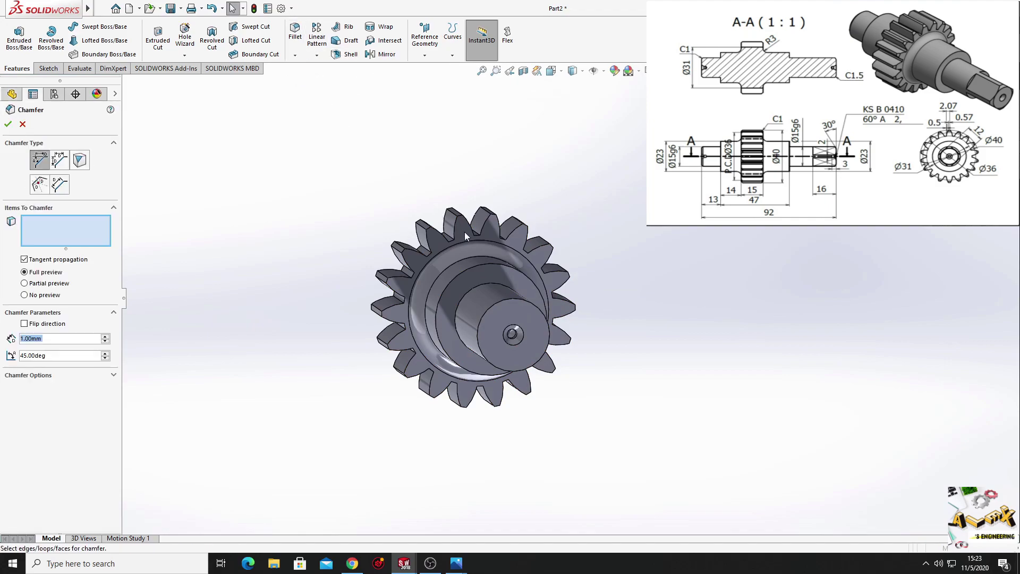
{"action": "middle_click_drag", "start_coordinate": [465, 232], "coordinate": [512, 278]}
{"action": "middle_click_drag", "start_coordinate": [605, 321], "coordinate": [408, 178], "text": "ctrl"}
{"action": "middle_click_drag", "start_coordinate": [403, 227], "coordinate": [588, 346], "text": "ctrl"}
{"action": "middle_click_drag", "start_coordinate": [283, 222], "coordinate": [333, 252]}
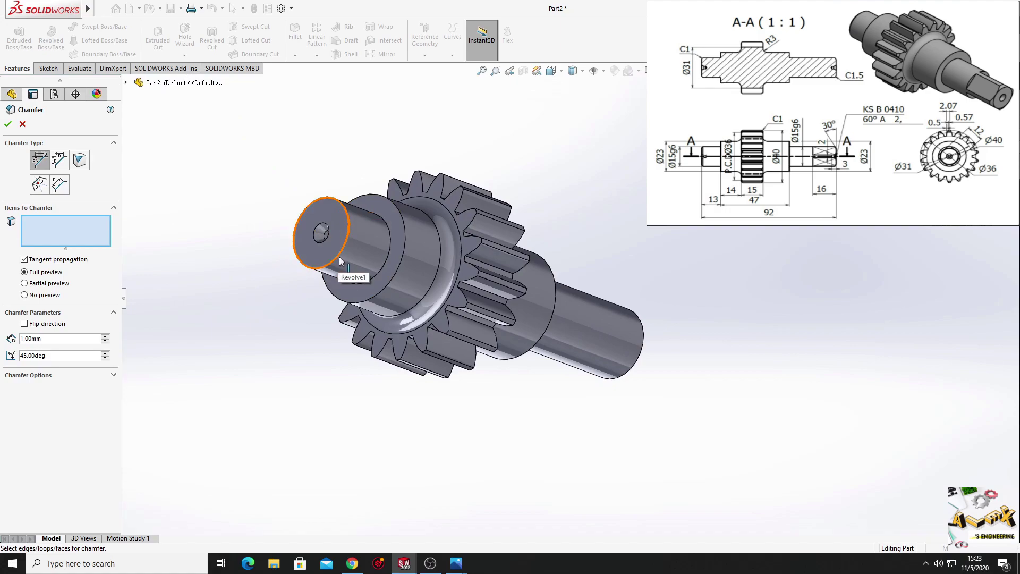
{"action": "left_click", "coordinate": [339, 257]}
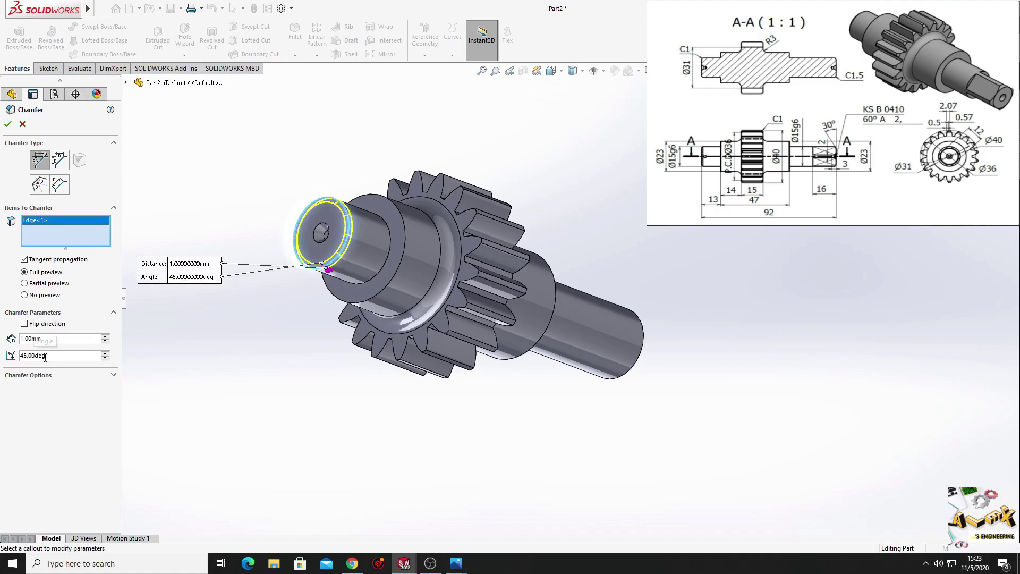
{"action": "left_click", "coordinate": [8, 125]}
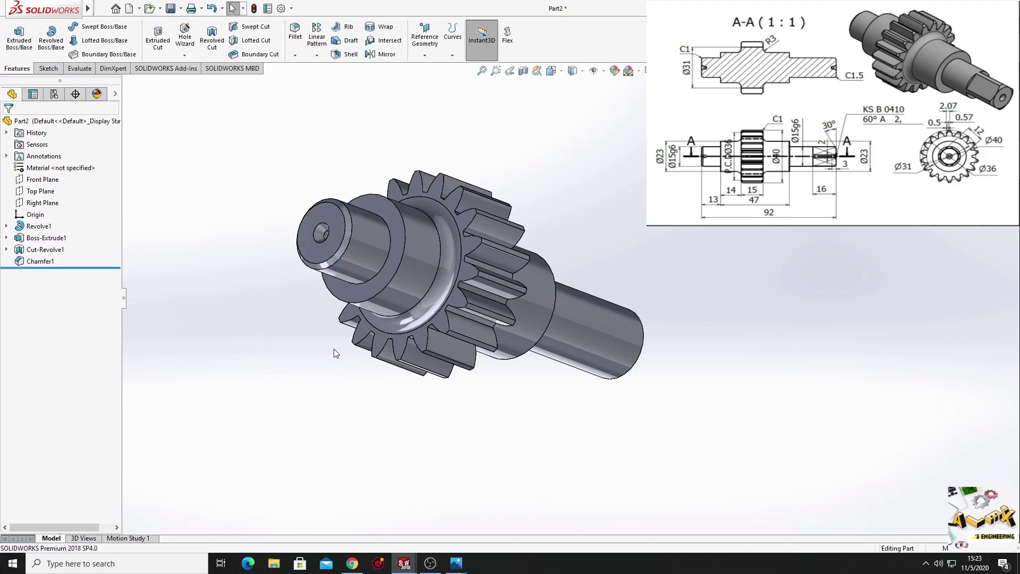
Chamfer the outer circular edge of the long shaft end with a 1.5 mm distance and a 30° angle
{"action": "middle_click_drag", "start_coordinate": [335, 353], "coordinate": [212, 278]}
{"action": "left_click", "coordinate": [295, 55]}
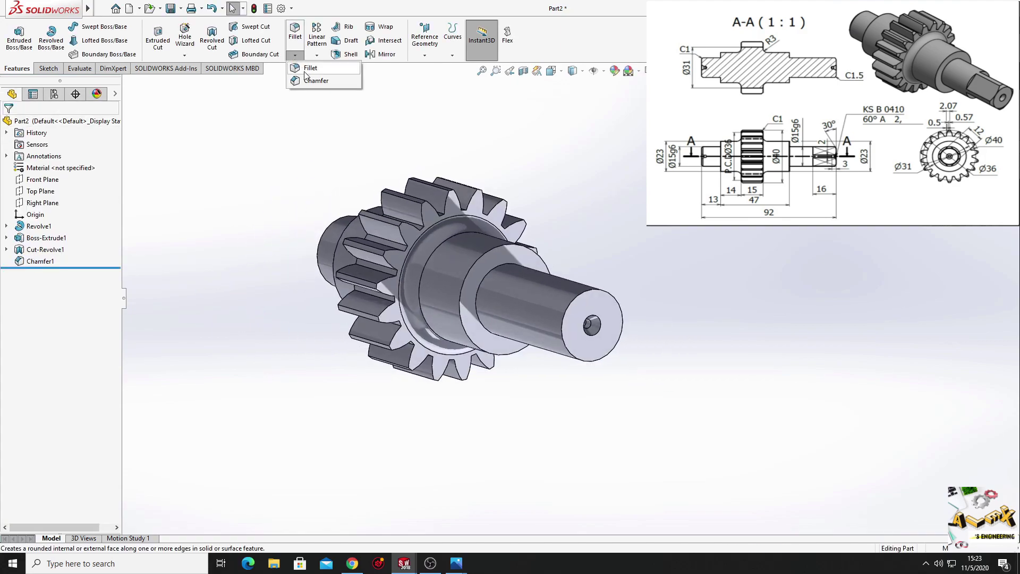
{"action": "left_click", "coordinate": [311, 80]}
{"action": "scroll", "coordinate": [568, 313], "scroll_direction": "down", "scroll_amount": 4}
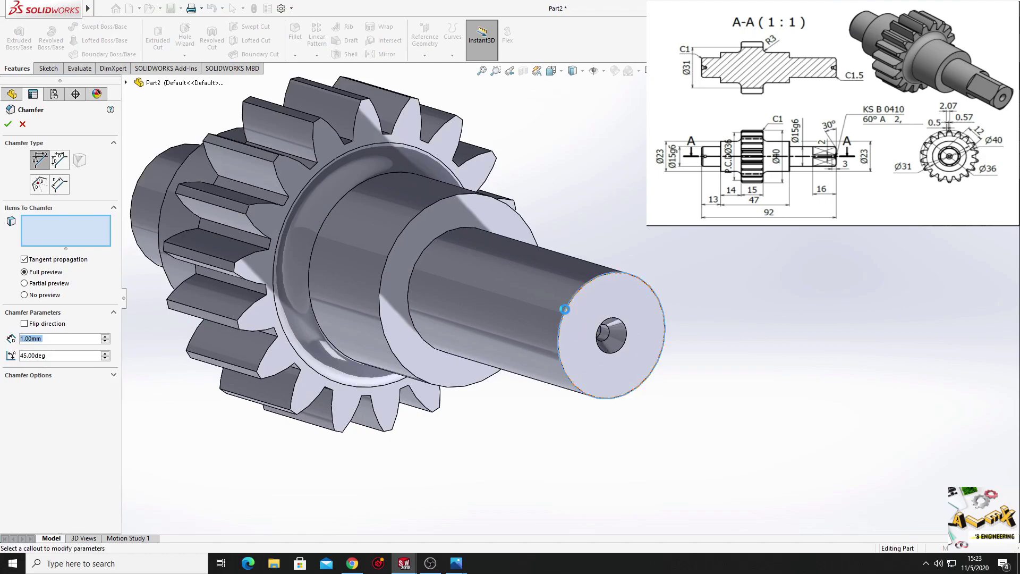
{"action": "left_click", "coordinate": [564, 309]}
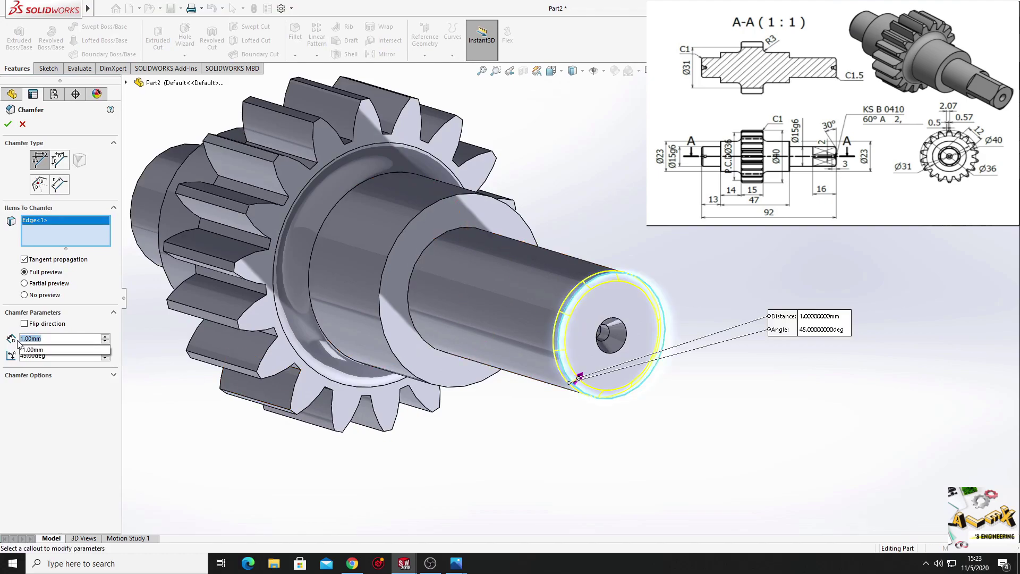
{"action": "type", "text": "1.5"}
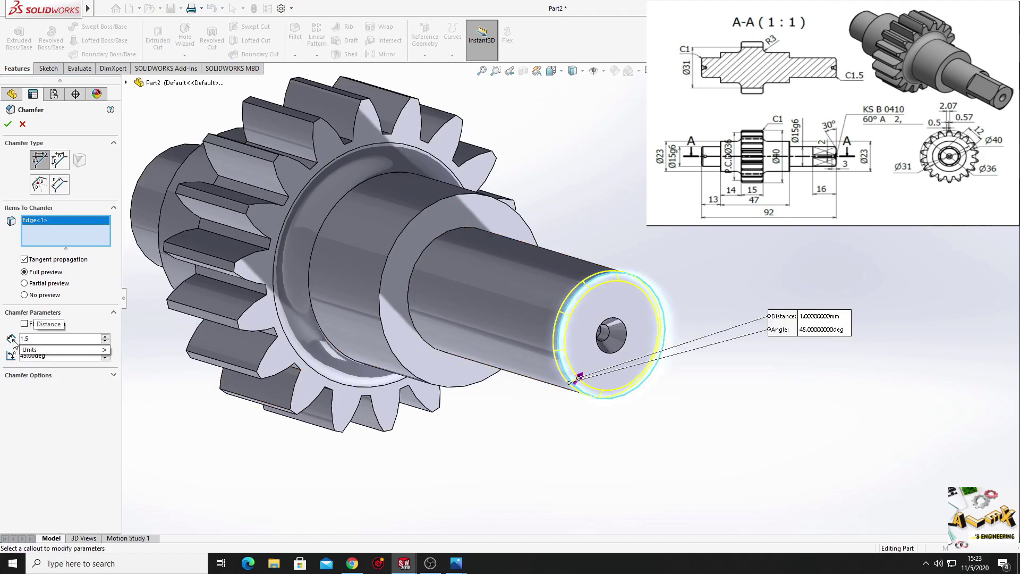
{"action": "left_click", "coordinate": [31, 358]}
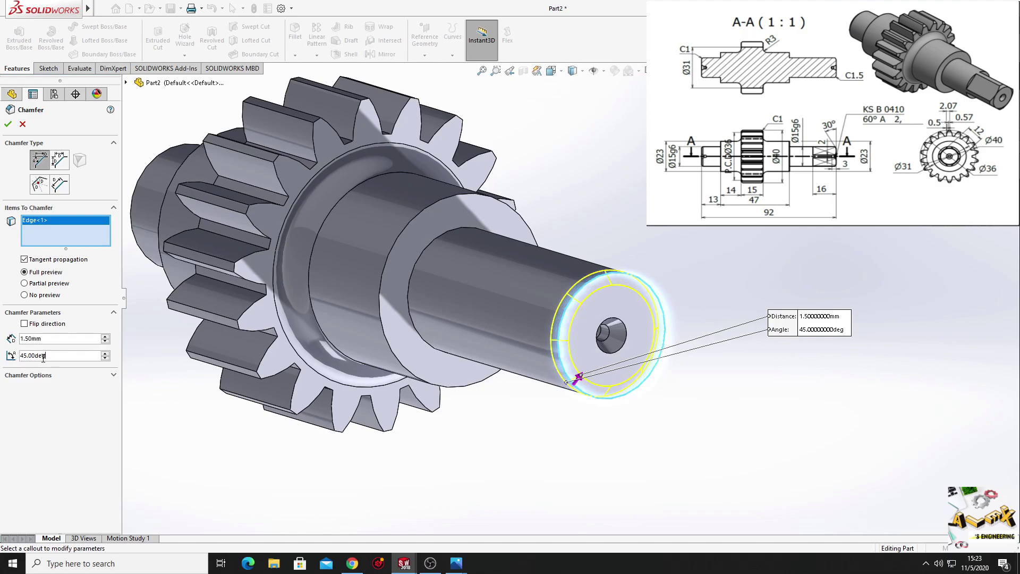
{"action": "type", "text": "30"}
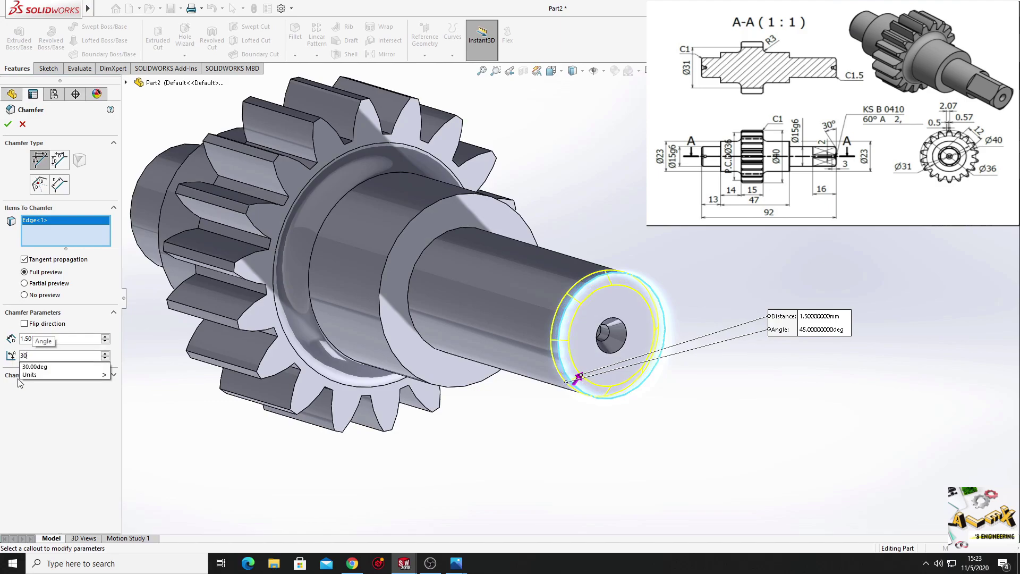
{"action": "key", "text": "Return"}
{"action": "left_click", "coordinate": [8, 124]}
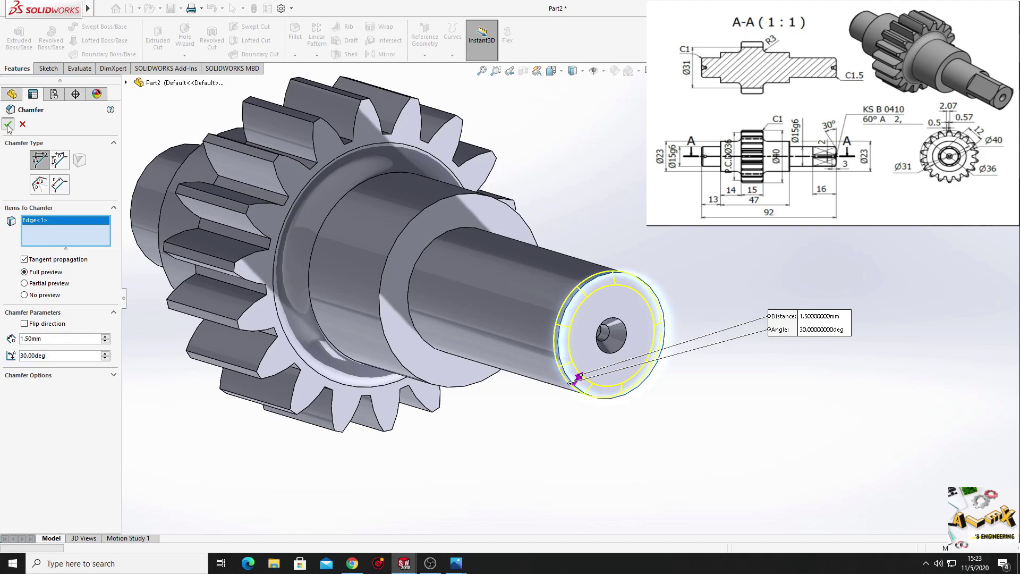
Start a sketch on the long shaft's end face and convert the face's outer circular edge into it
{"action": "middle_click_drag", "start_coordinate": [518, 417], "coordinate": [461, 329]}
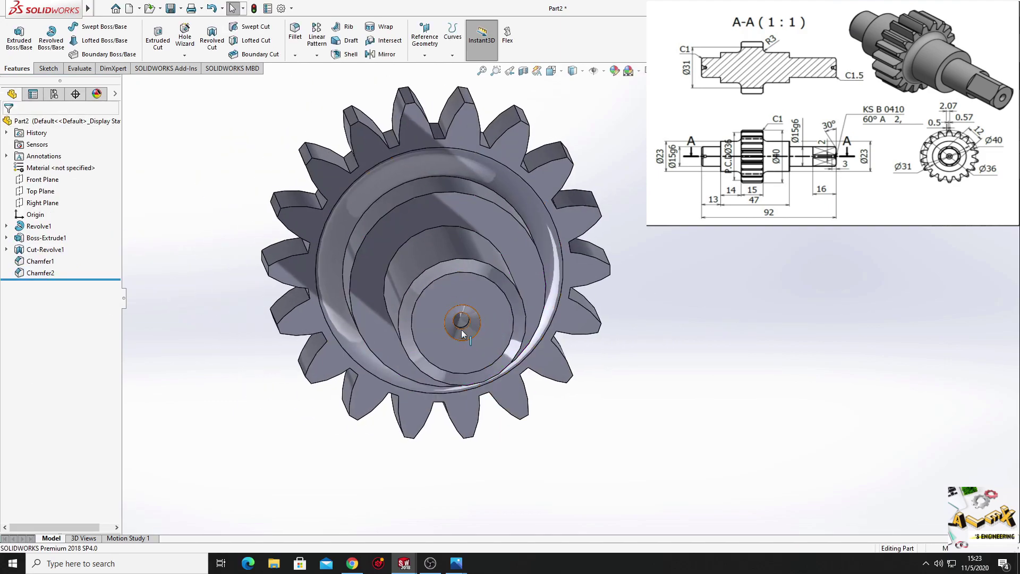
{"action": "left_click", "coordinate": [438, 312]}
{"action": "left_click", "coordinate": [485, 280]}
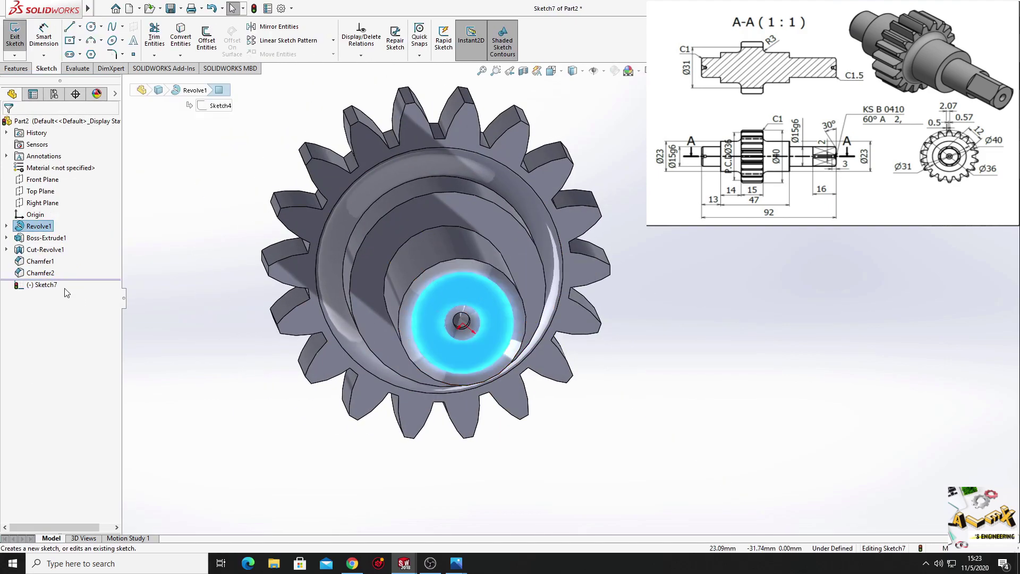
{"action": "scroll", "coordinate": [597, 271], "scroll_direction": "down", "scroll_amount": 4}
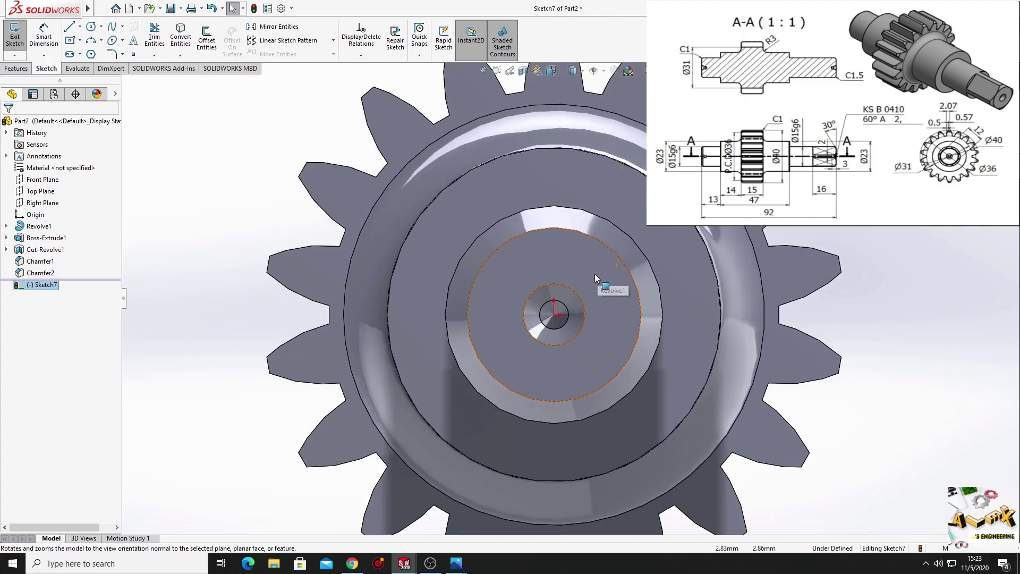
{"action": "left_click", "coordinate": [181, 34]}
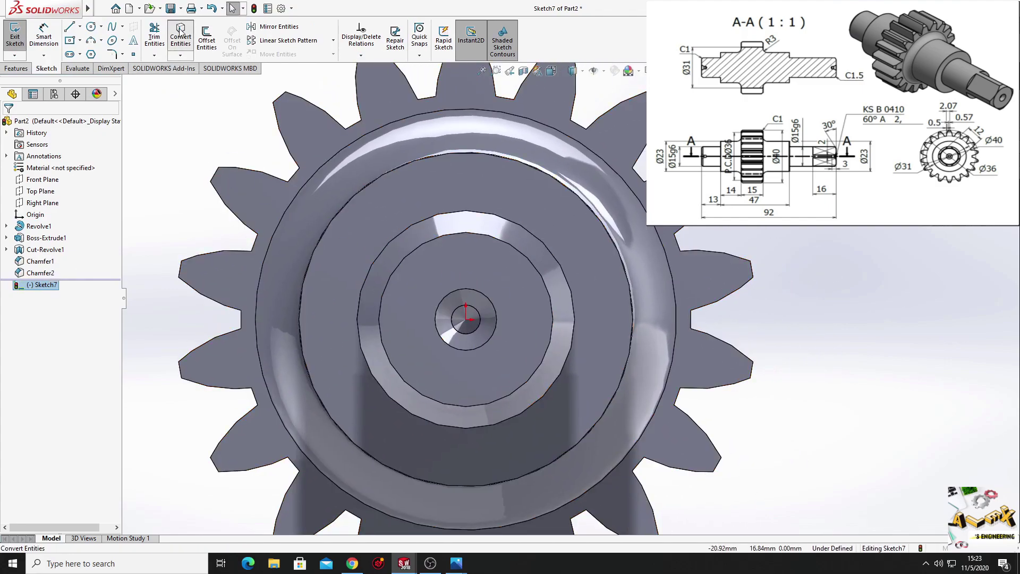
{"action": "left_click", "coordinate": [396, 267]}
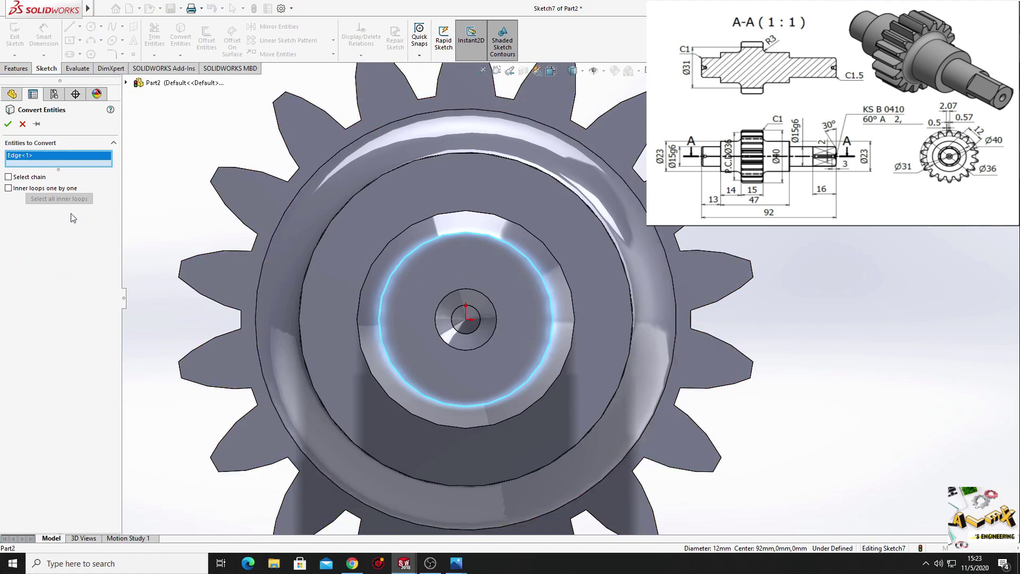
{"action": "left_click", "coordinate": [8, 124]}
Sketch a centre rectangle about 12.6 mm high from the origin, enclosing the converted circle
{"action": "middle_click_drag", "start_coordinate": [522, 294], "coordinate": [470, 296], "text": "ctrl"}
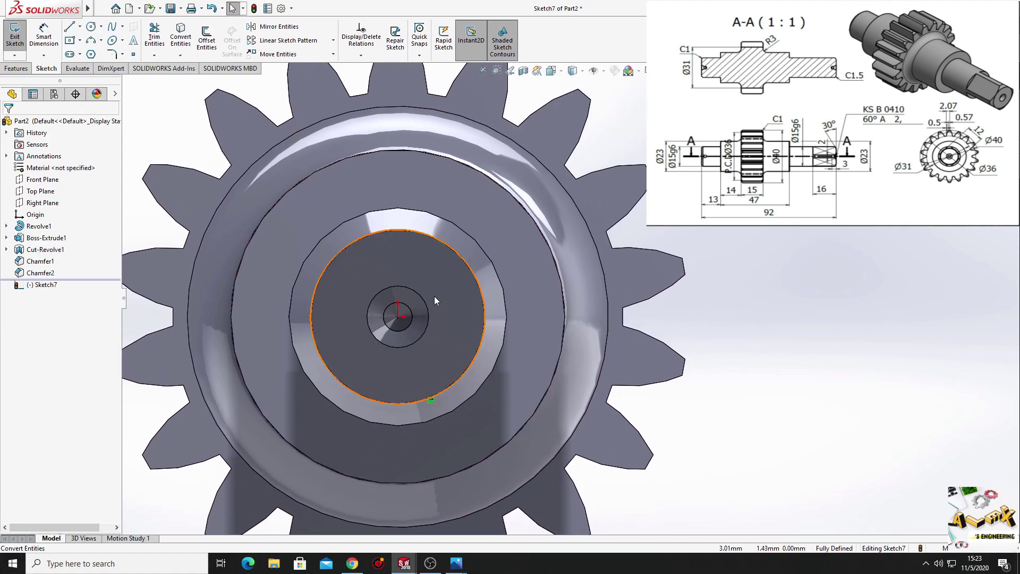
{"action": "left_click", "coordinate": [70, 41]}
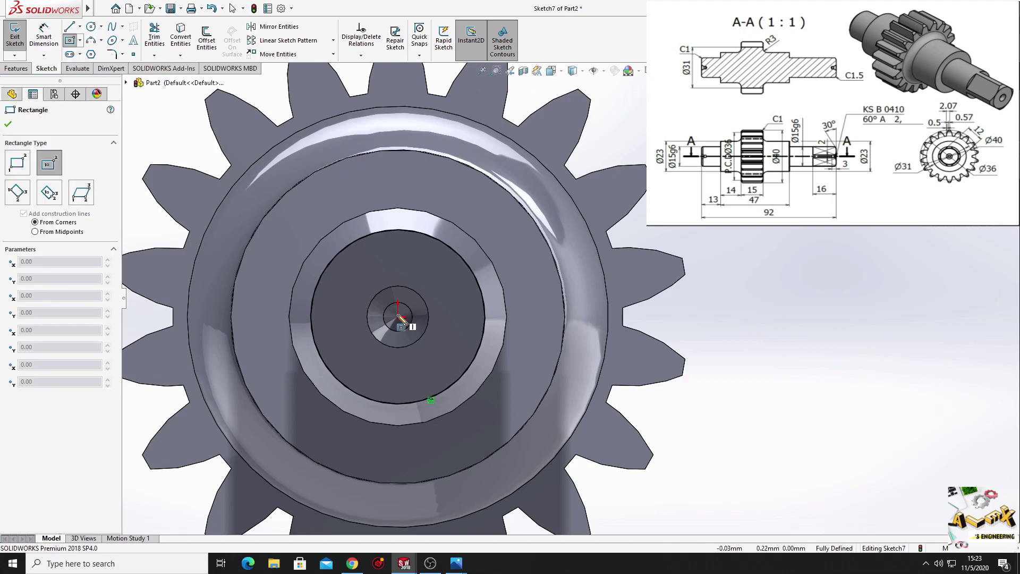
{"action": "left_click", "coordinate": [398, 317]}
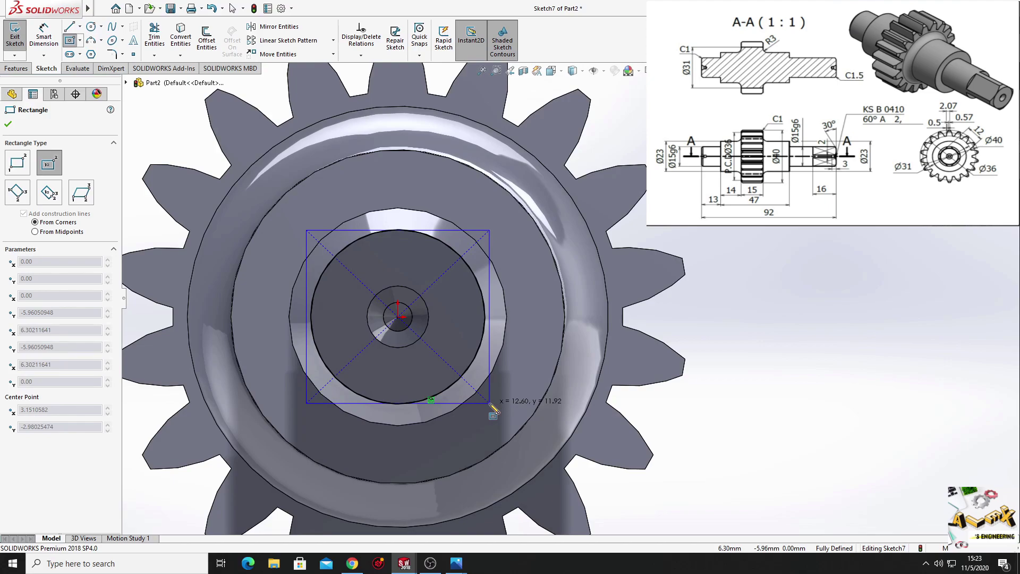
{"action": "left_click", "coordinate": [489, 402]}
{"action": "right_click", "coordinate": [733, 298]}
{"action": "left_click", "coordinate": [757, 314]}
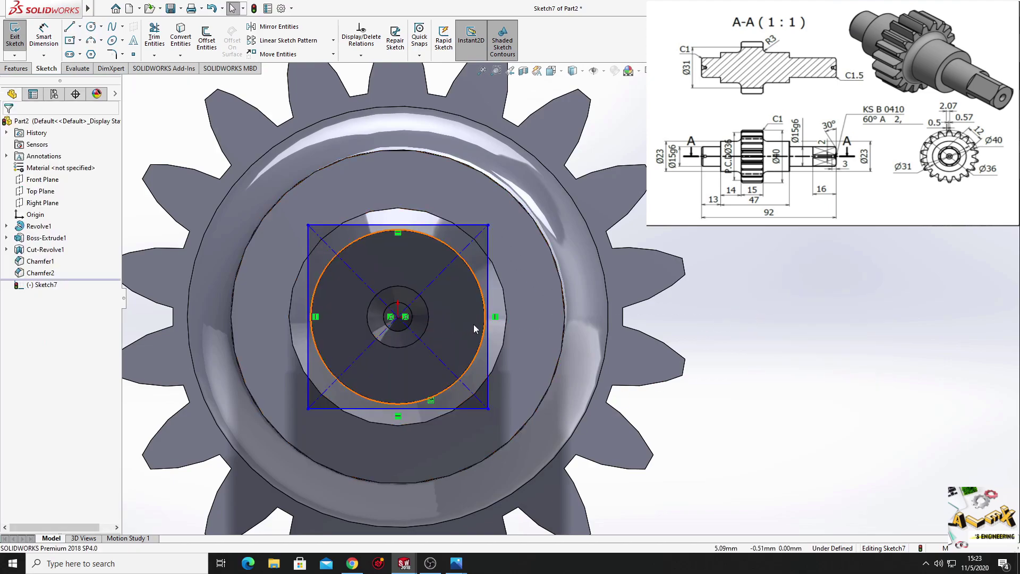
Make the rectangle's right and bottom sides tangent to the converted circle
{"action": "left_click", "coordinate": [486, 343]}
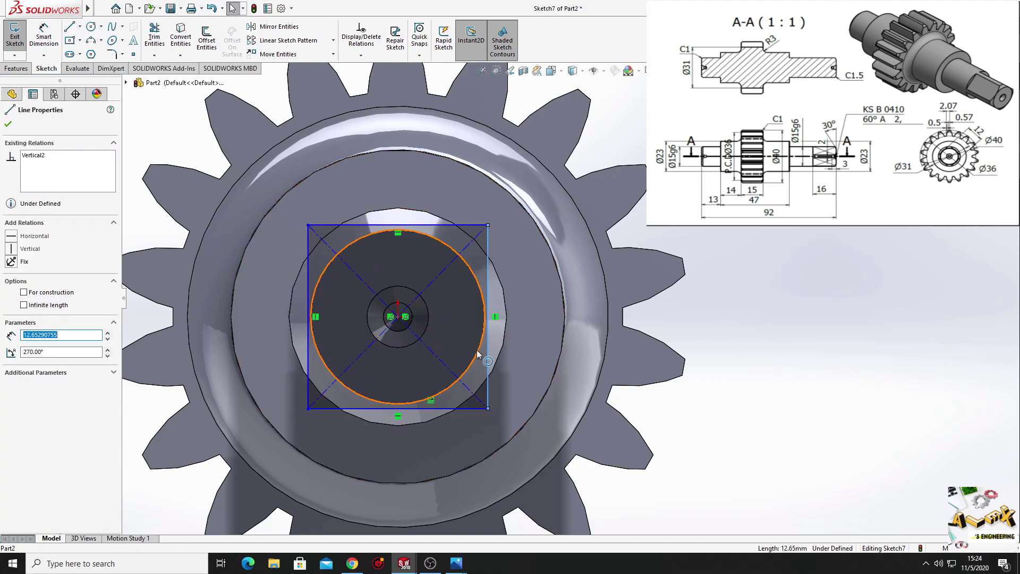
{"action": "left_click", "coordinate": [477, 349], "text": "ctrl"}
{"action": "left_click", "coordinate": [508, 303]}
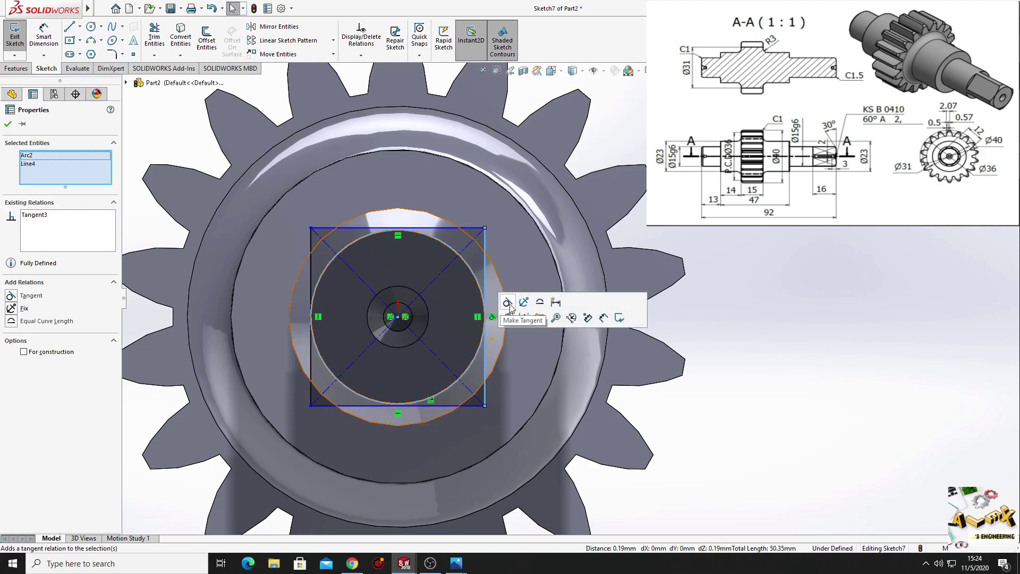
{"action": "key", "text": "Escape"}
{"action": "left_click", "coordinate": [413, 405]}
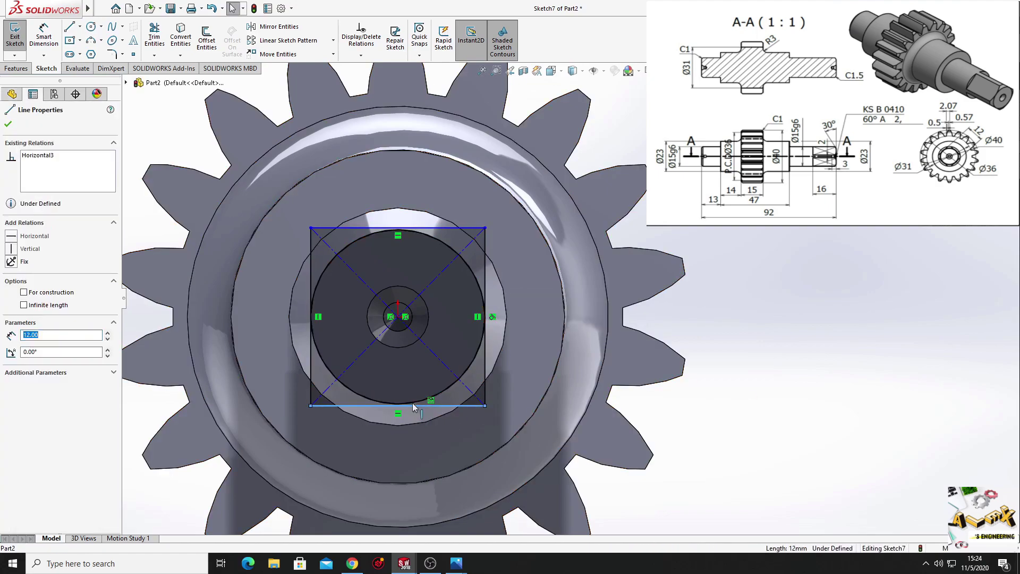
{"action": "key", "text": "Escape"}
{"action": "left_click", "coordinate": [417, 406]}
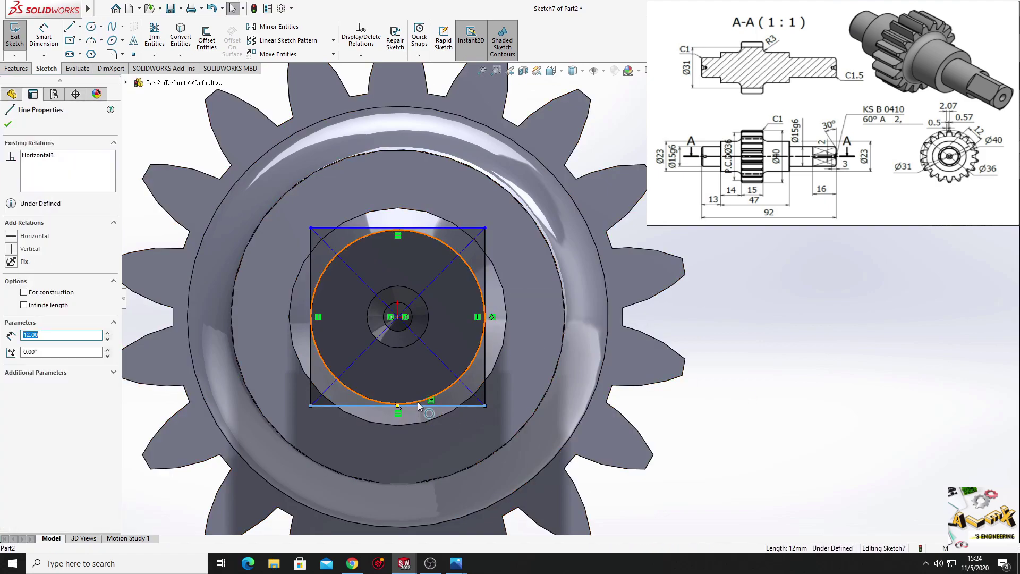
{"action": "left_click", "coordinate": [418, 406], "text": "ctrl"}
{"action": "left_click", "coordinate": [453, 359]}
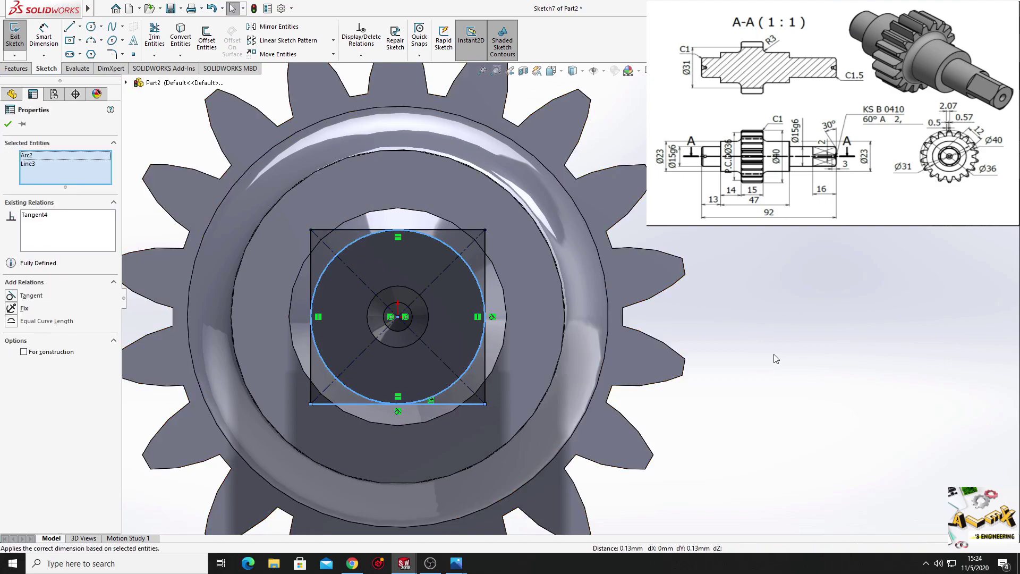
{"action": "left_click", "coordinate": [775, 355]}
Sketch two lines from the rectangle's upper corners that meet at an apex about 5.3 mm above its top side
{"action": "middle_click_drag", "start_coordinate": [461, 301], "coordinate": [503, 336], "text": "ctrl"}
{"action": "scroll", "coordinate": [473, 314], "scroll_direction": "down", "scroll_amount": 1}
{"action": "middle_click_drag", "start_coordinate": [477, 302], "coordinate": [486, 336], "text": "ctrl"}
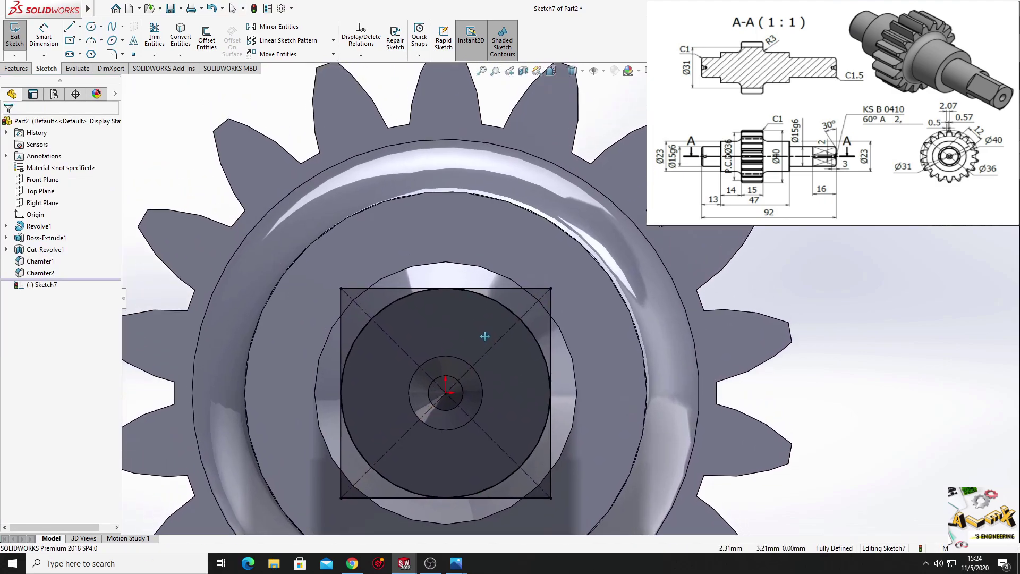
{"action": "scroll", "coordinate": [484, 336], "scroll_direction": "down", "scroll_amount": 2}
{"action": "left_click", "coordinate": [67, 28]}
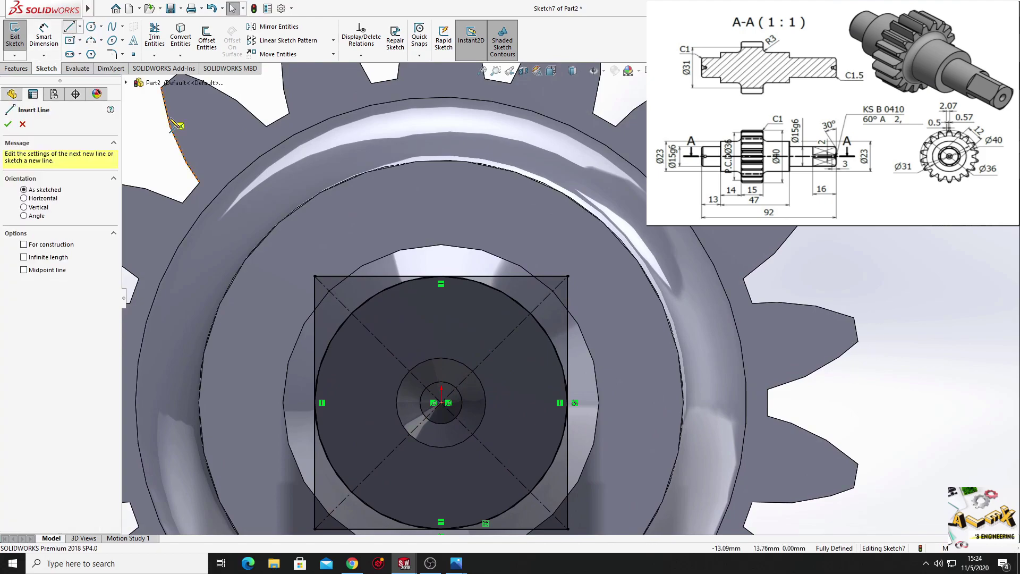
{"action": "left_click", "coordinate": [314, 276]}
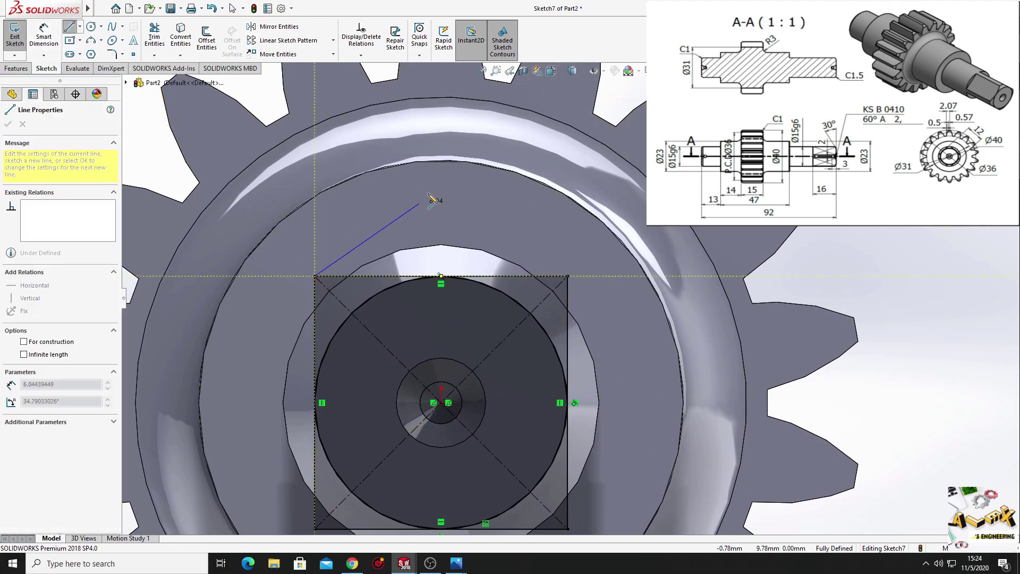
{"action": "left_click", "coordinate": [447, 164]}
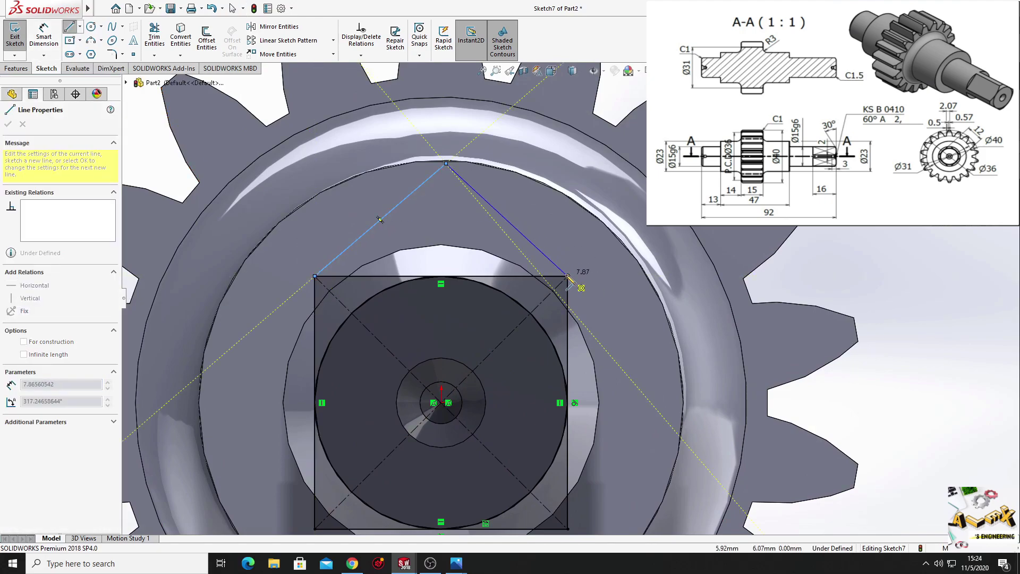
{"action": "left_click", "coordinate": [568, 276]}
{"action": "right_click", "coordinate": [570, 191]}
{"action": "left_click", "coordinate": [592, 234]}
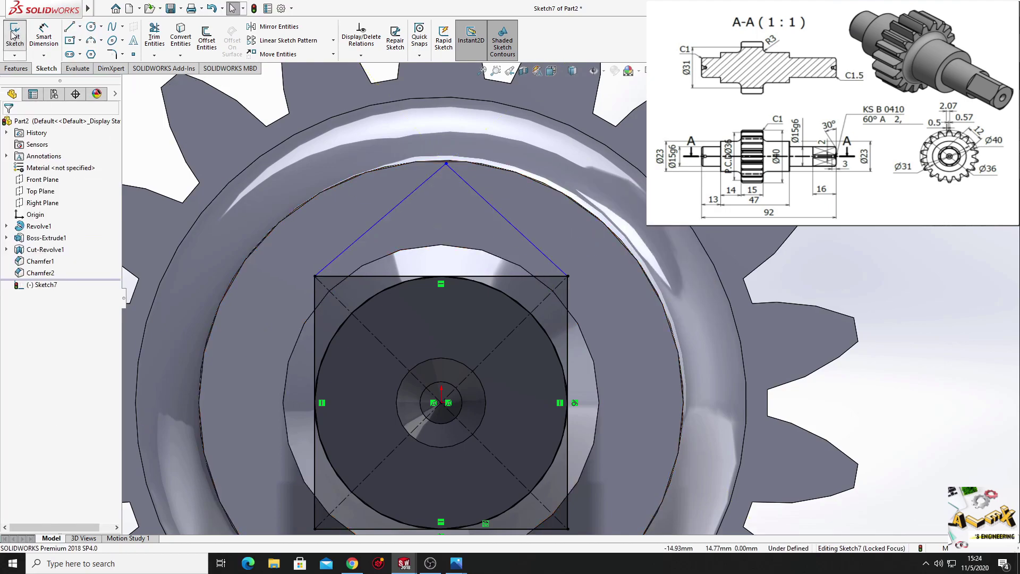
Dimension the apex of the two lines 5 mm above the rectangle's top side
{"action": "left_click", "coordinate": [44, 37]}
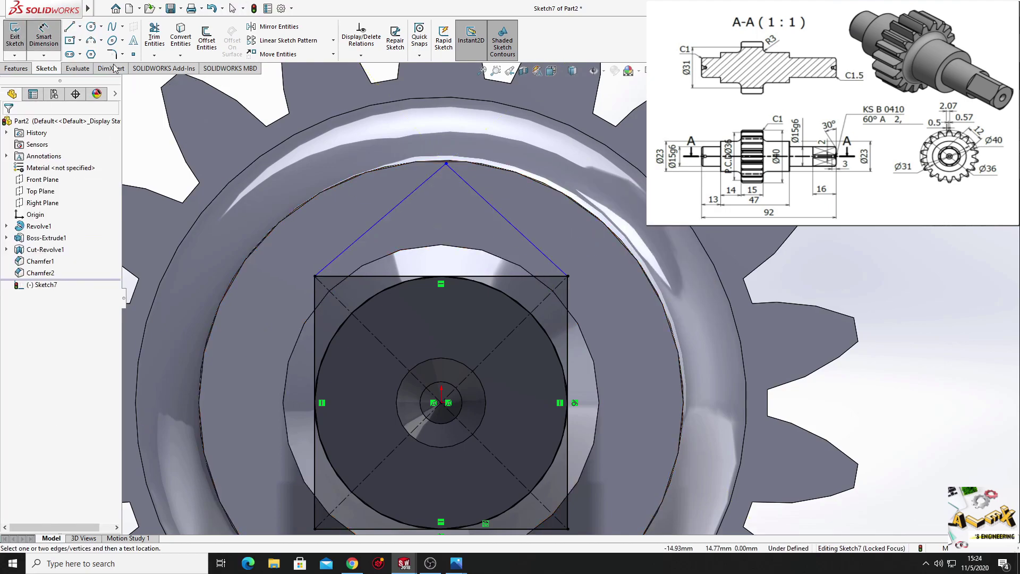
{"action": "left_click", "coordinate": [446, 164]}
{"action": "left_click", "coordinate": [457, 275]}
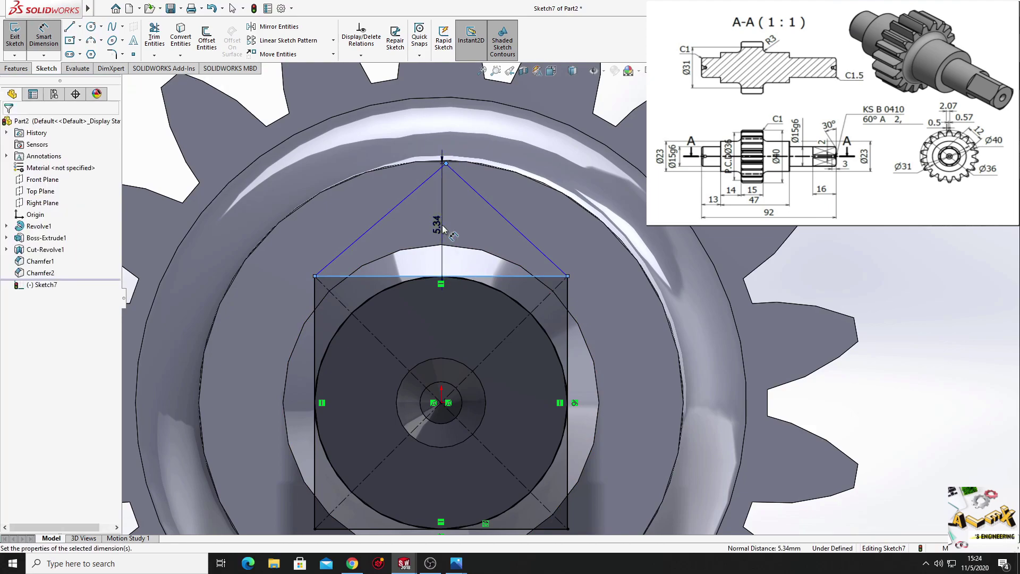
{"action": "left_click", "coordinate": [442, 226]}
{"action": "type", "text": "5.00mm"}
{"action": "key", "text": "Return"}
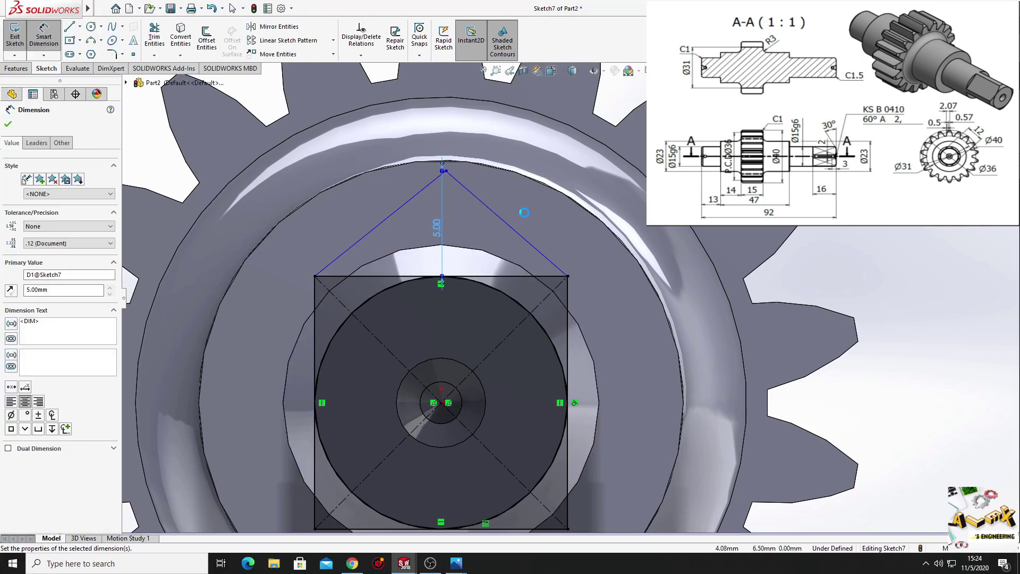
Align the apex of the two lines vertically with the sketch origin
{"action": "right_click", "coordinate": [524, 213]}
{"action": "left_click", "coordinate": [535, 230]}
{"action": "left_click", "coordinate": [446, 171]}
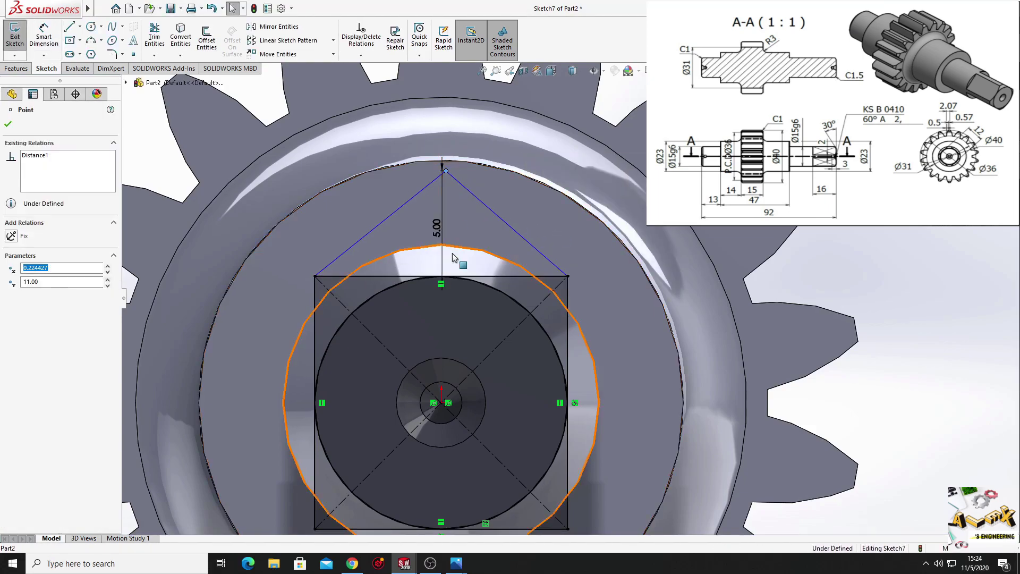
{"action": "left_click", "coordinate": [441, 403], "text": "ctrl"}
{"action": "left_click", "coordinate": [487, 355]}
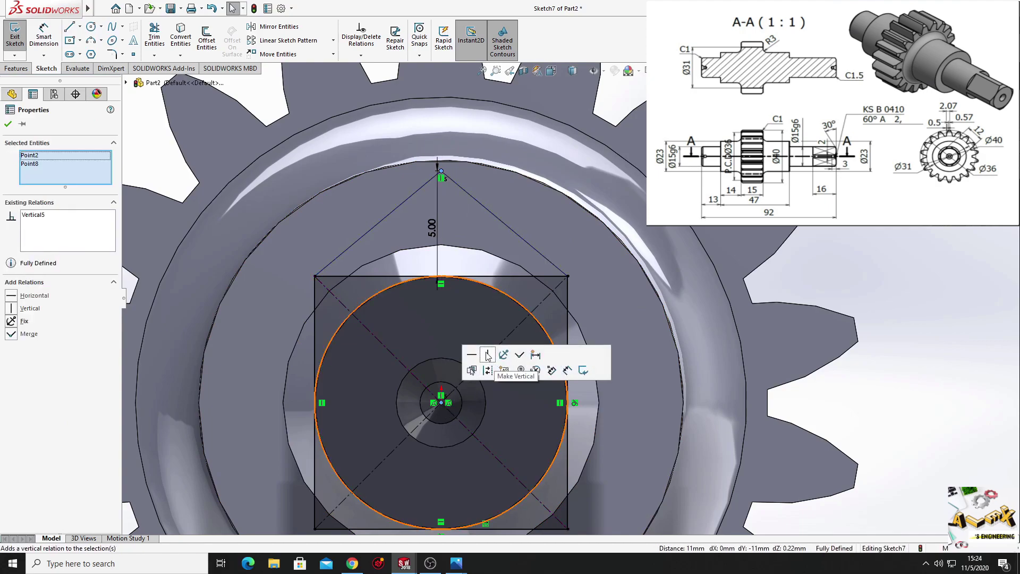
{"action": "left_click", "coordinate": [913, 250]}
Start a circular sketch pattern with 4 equally spaced instances over 360 degrees
{"action": "scroll", "coordinate": [492, 273], "scroll_direction": "up", "scroll_amount": 5}
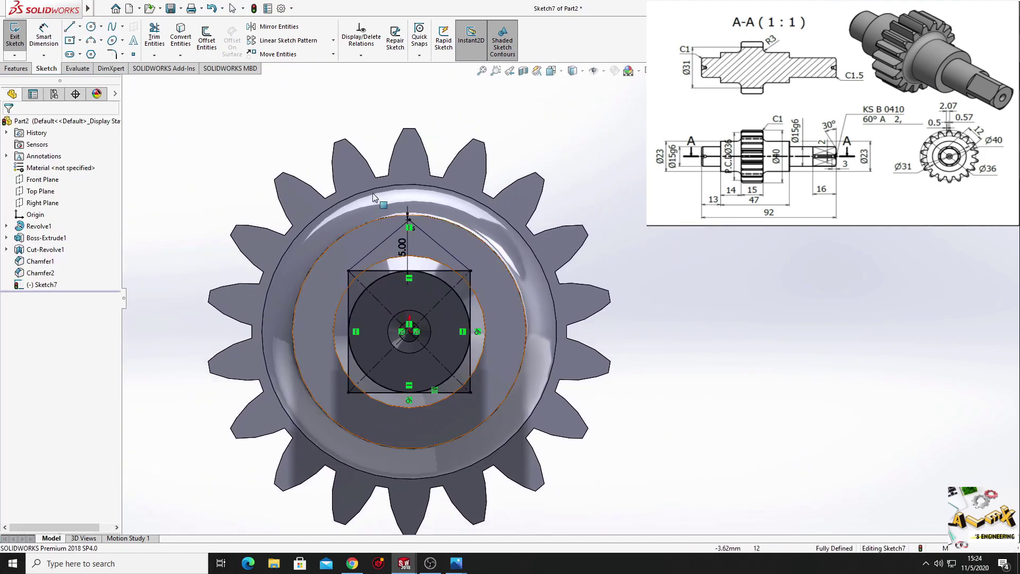
{"action": "left_click", "coordinate": [333, 41]}
{"action": "left_click", "coordinate": [295, 66]}
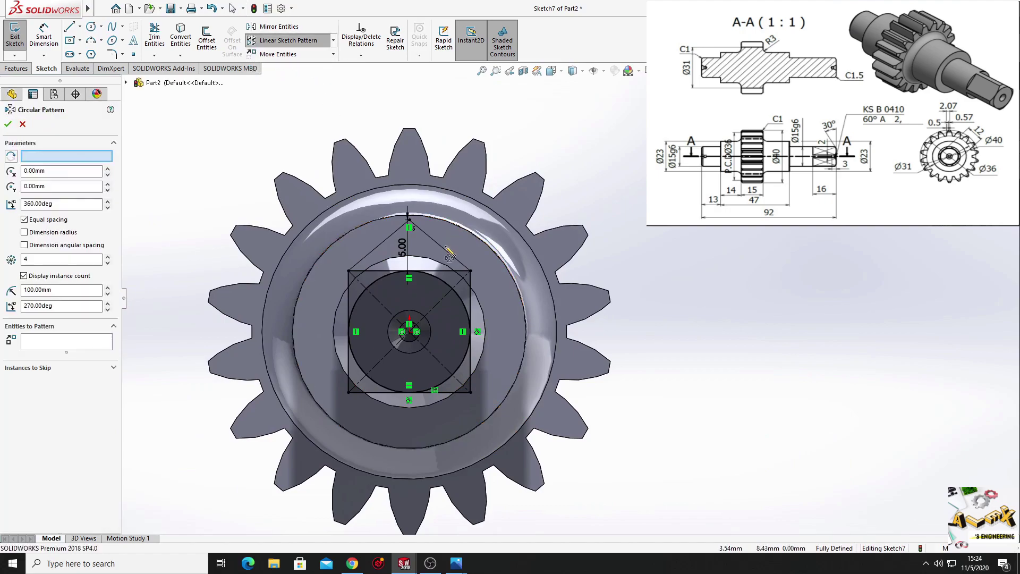
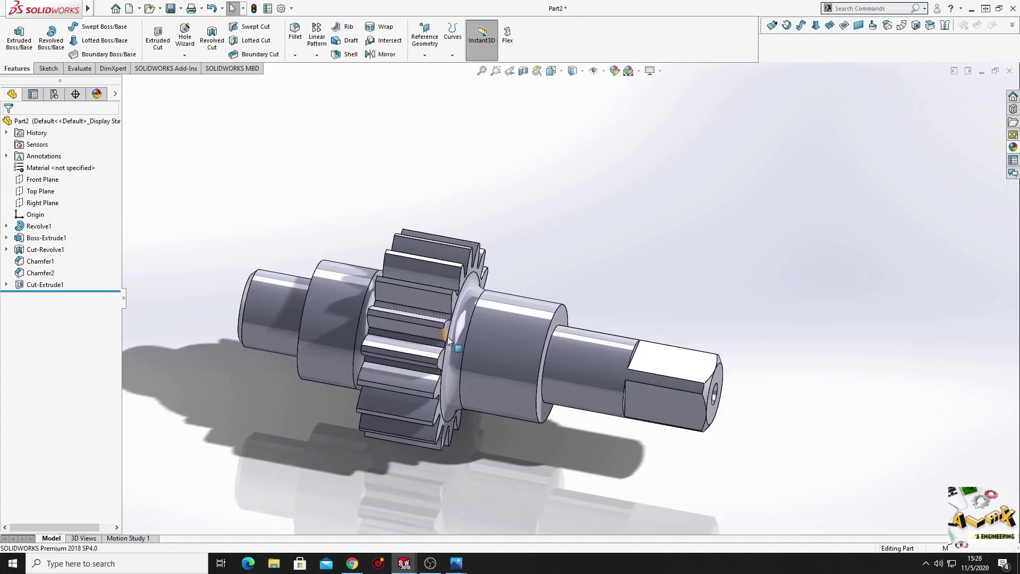
Start a 1 mm, 45° chamfer and select the tip edges of three neighbouring gear teeth facing the square shaft end
{"action": "mouse_move", "coordinate": [478, 329]}
{"action": "middle_mouse_down"}
{"action": "mouse_move", "coordinate": [390, 328]}
{"action": "mouse_move", "coordinate": [410, 323]}
{"action": "middle_mouse_up"}
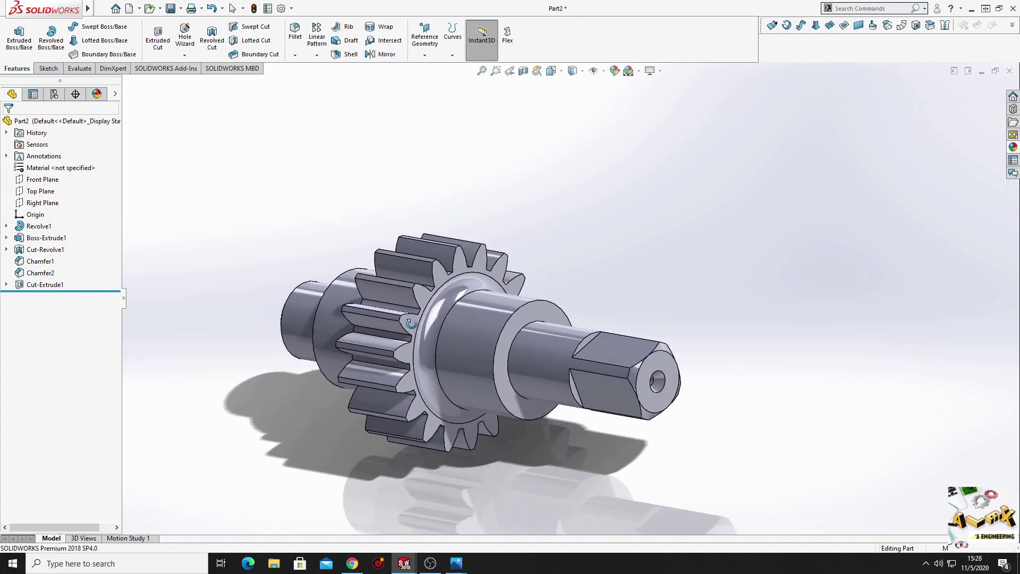
{"action": "scroll", "coordinate": [434, 310], "scroll_direction": "down", "scroll_amount": 5}
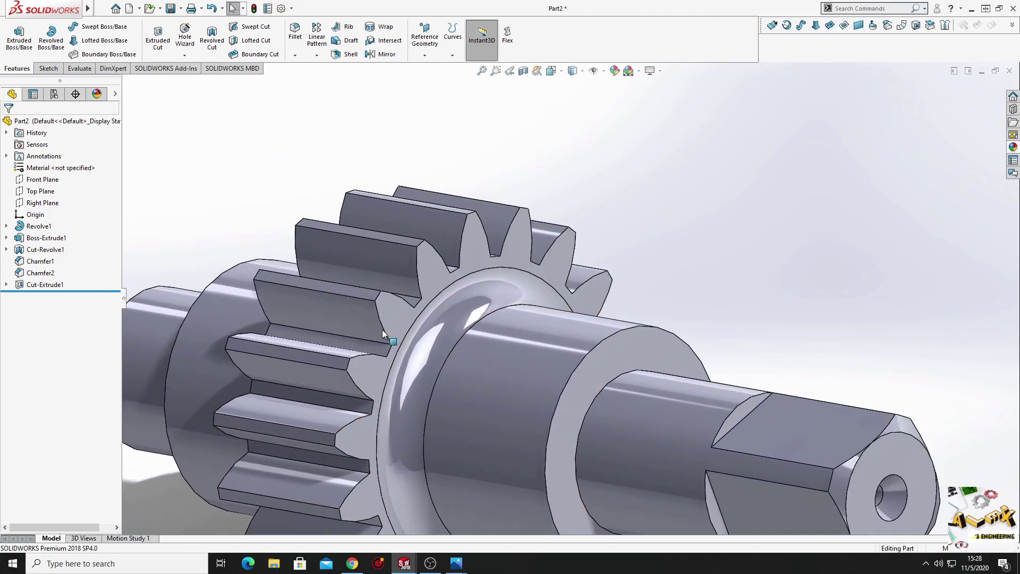
{"action": "left_click", "coordinate": [294, 55]}
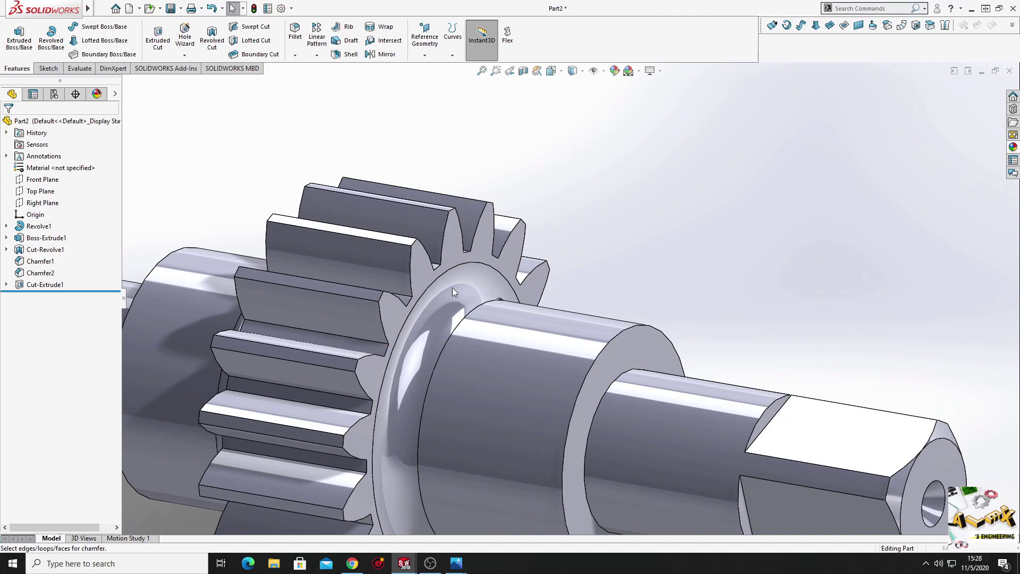
{"action": "left_click", "coordinate": [309, 83]}
{"action": "scroll", "coordinate": [362, 324], "scroll_direction": "down", "scroll_amount": 3}
{"action": "middle_click_drag", "start_coordinate": [406, 371], "coordinate": [388, 371]}
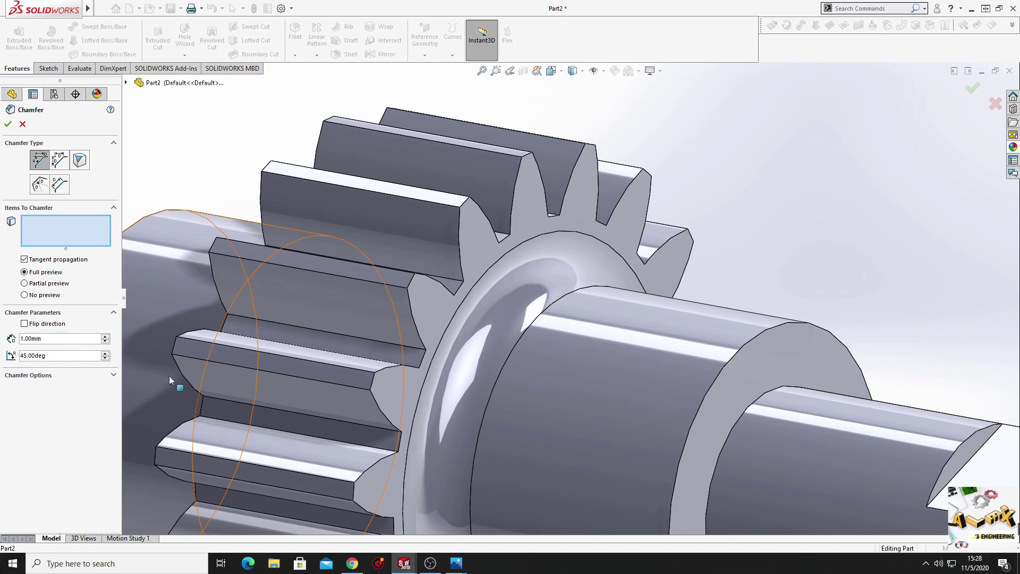
{"action": "middle_click_drag", "start_coordinate": [369, 393], "coordinate": [358, 340], "text": "ctrl"}
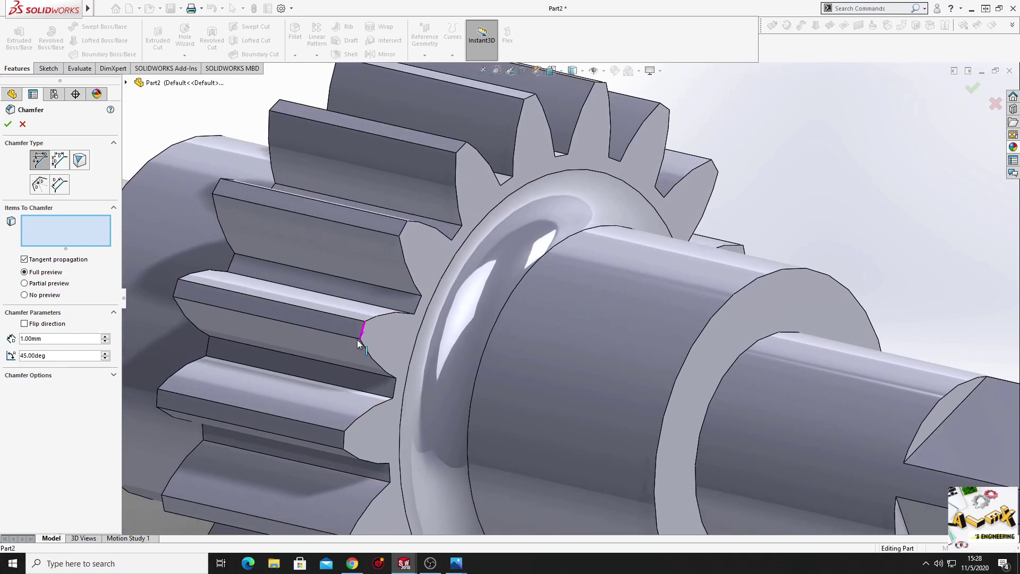
{"action": "left_click", "coordinate": [364, 336]}
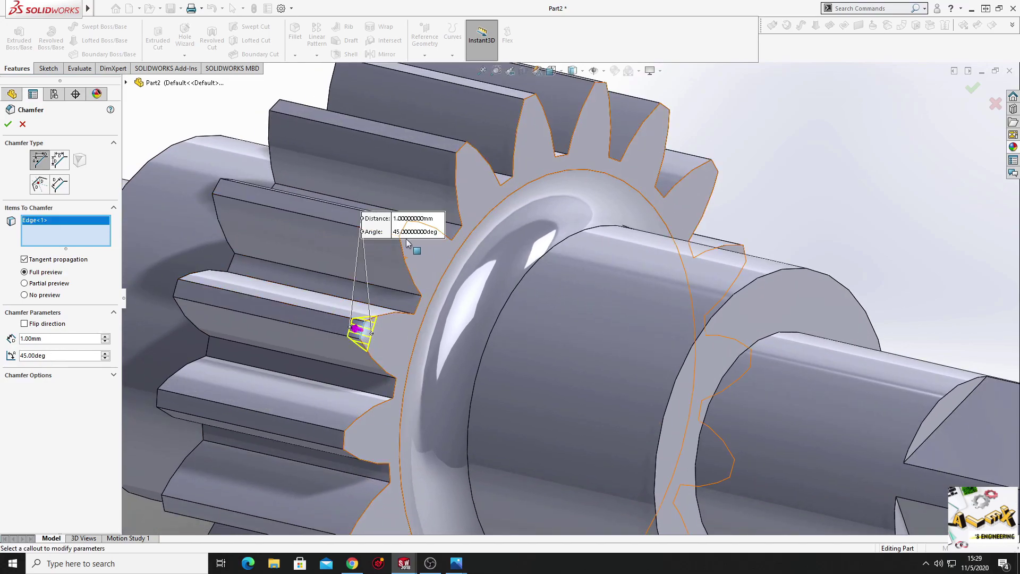
{"action": "left_click", "coordinate": [468, 156]}
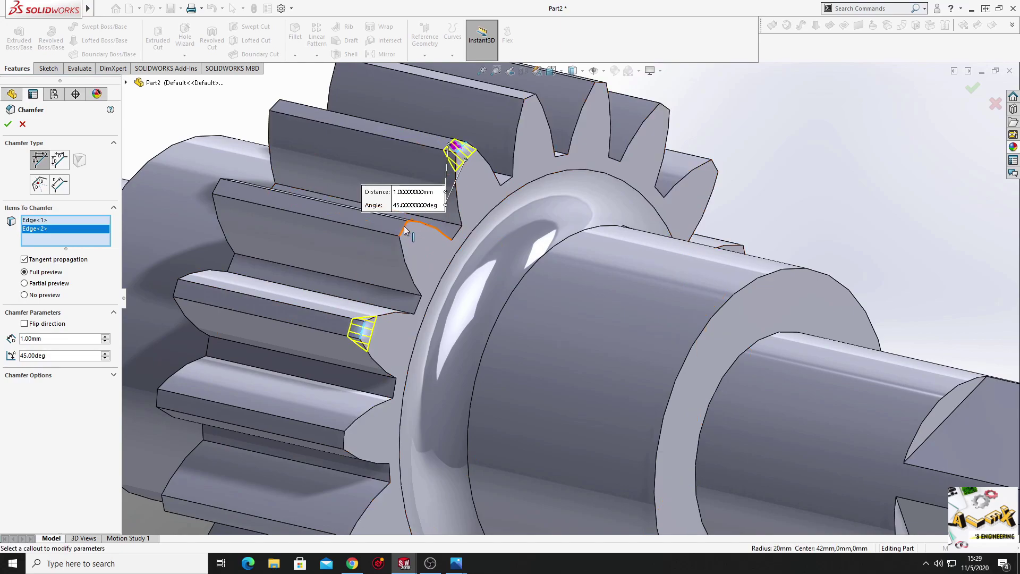
{"action": "left_click", "coordinate": [405, 229]}
Add the far tip edges of two of these teeth and both tip edges of the two teeth below them to the chamfer
{"action": "left_click", "coordinate": [215, 192]}
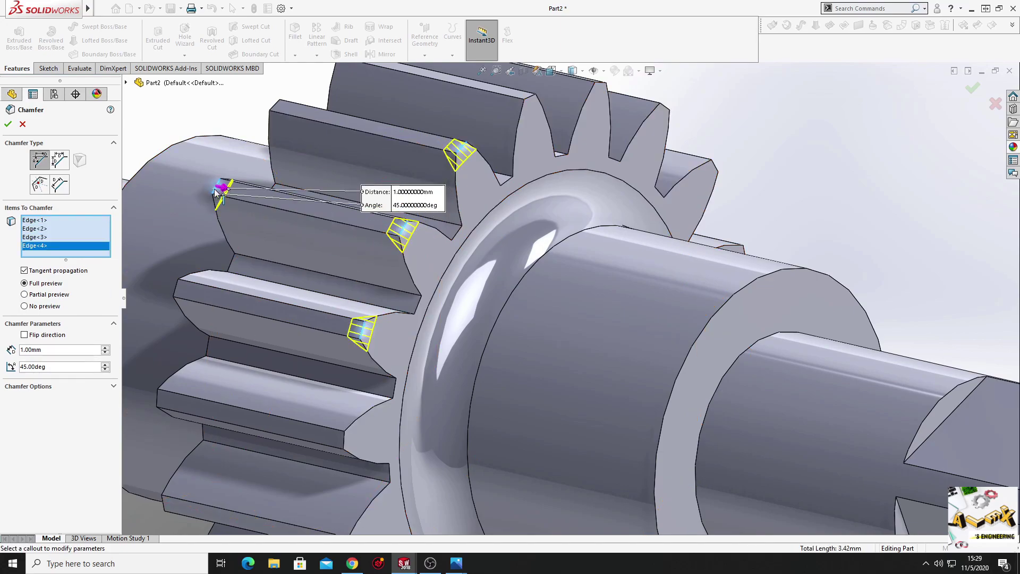
{"action": "left_click", "coordinate": [178, 290]}
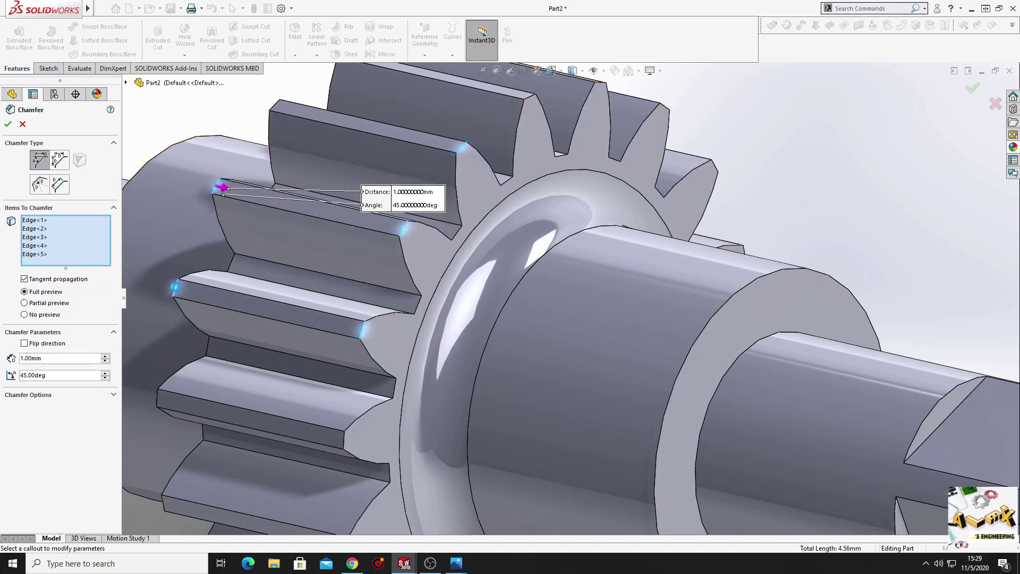
{"action": "left_click", "coordinate": [157, 399]}
{"action": "left_click", "coordinate": [344, 444]}
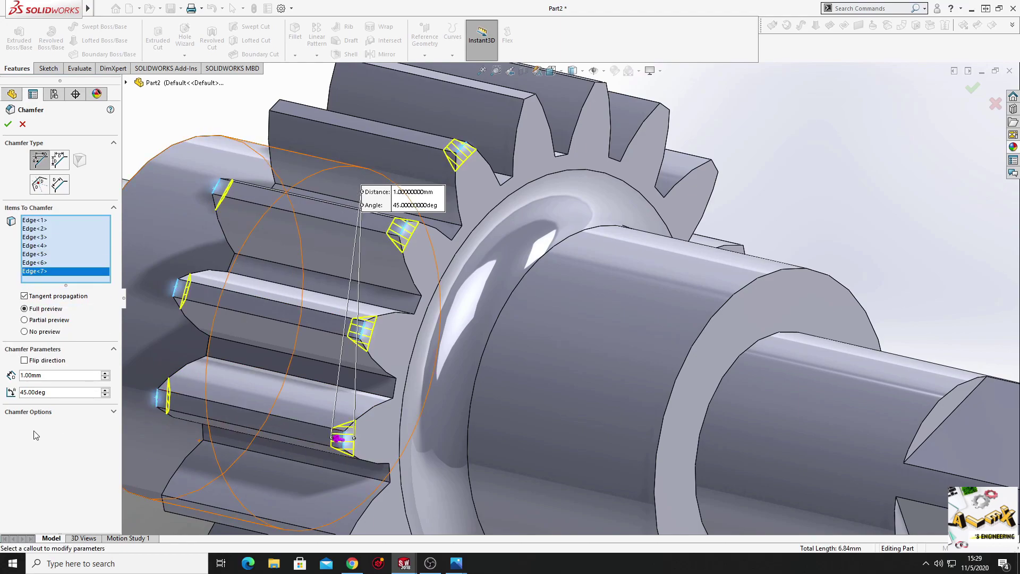
{"action": "middle_click_drag", "start_coordinate": [331, 444], "coordinate": [372, 318]}
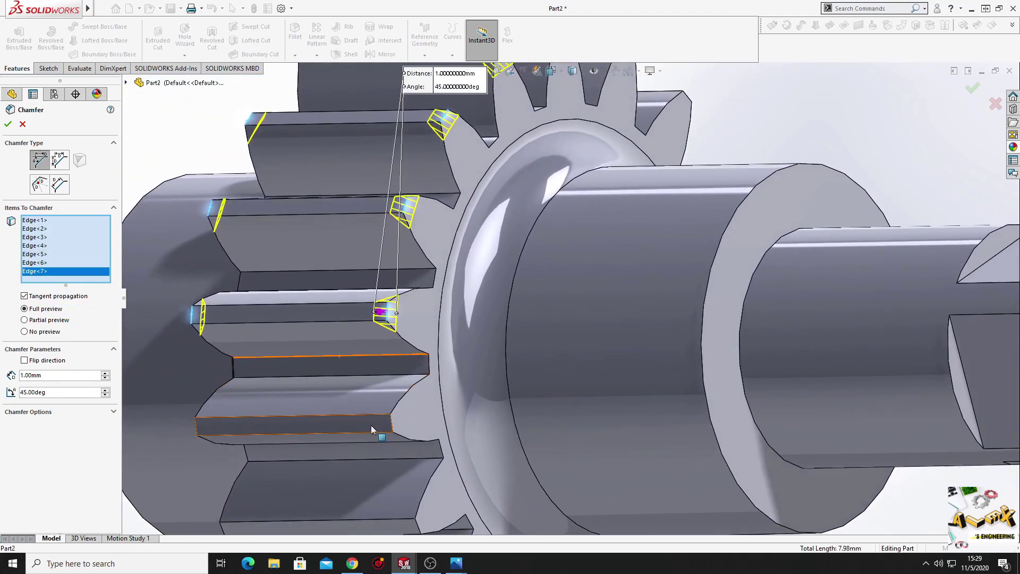
{"action": "left_click", "coordinate": [392, 425]}
{"action": "left_click", "coordinate": [197, 428]}
Add the tip edges at both ends of the next four gear teeth to the chamfer
{"action": "middle_click_drag", "start_coordinate": [312, 485], "coordinate": [278, 282], "text": "ctrl"}
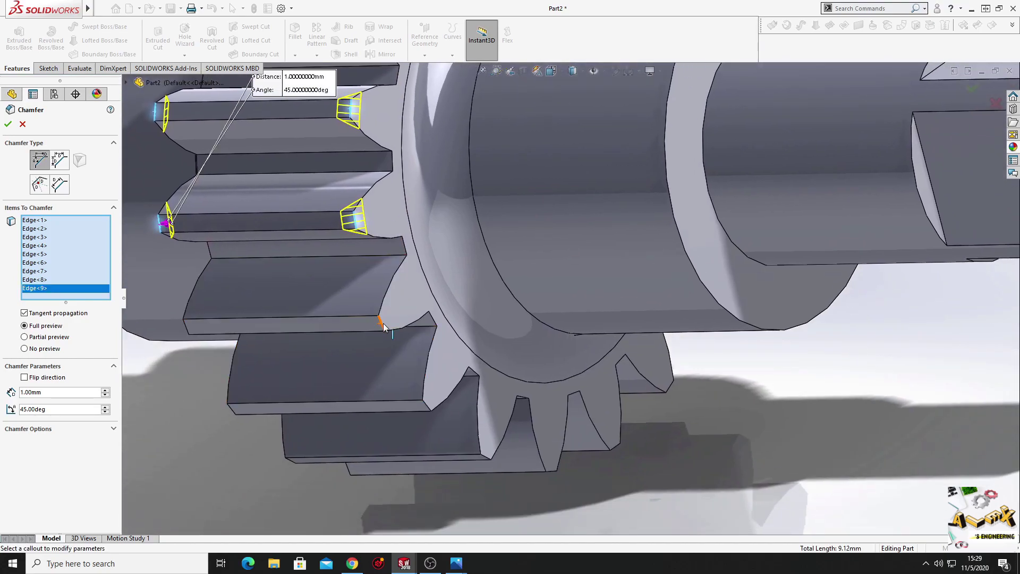
{"action": "left_click", "coordinate": [385, 324]}
{"action": "left_click", "coordinate": [187, 329]}
{"action": "left_click", "coordinate": [234, 411]}
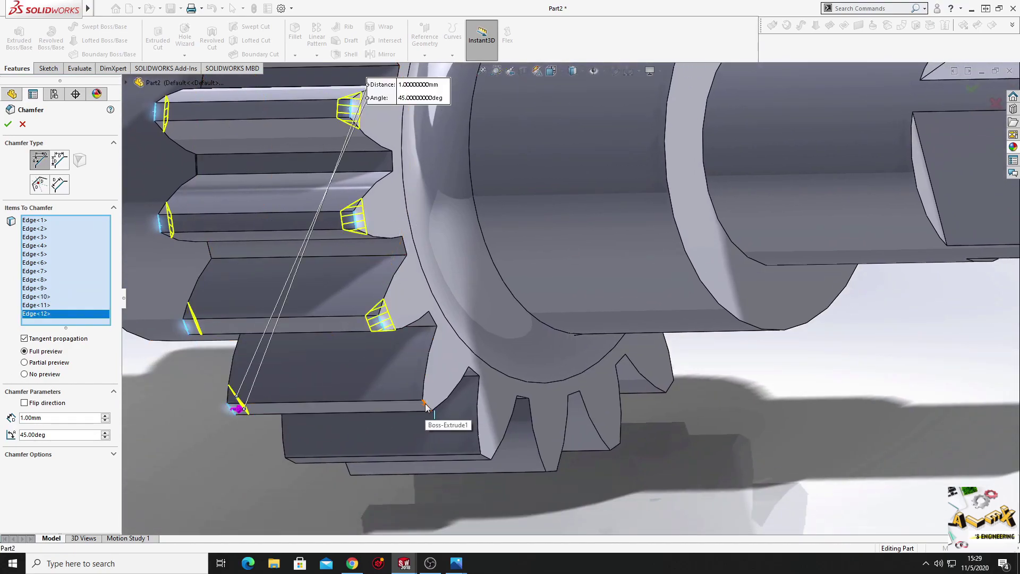
{"action": "left_click", "coordinate": [427, 407]}
{"action": "middle_click_drag", "start_coordinate": [398, 499], "coordinate": [312, 348], "text": "ctrl"}
{"action": "left_click", "coordinate": [298, 356]}
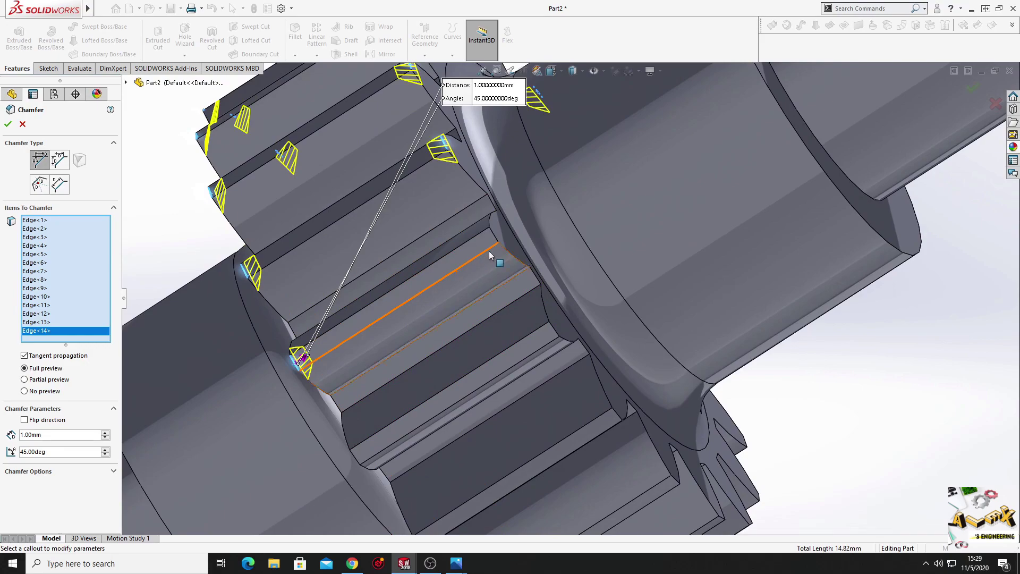
{"action": "left_click", "coordinate": [494, 239]}
{"action": "left_click", "coordinate": [547, 330]}
{"action": "left_click", "coordinate": [353, 432]}
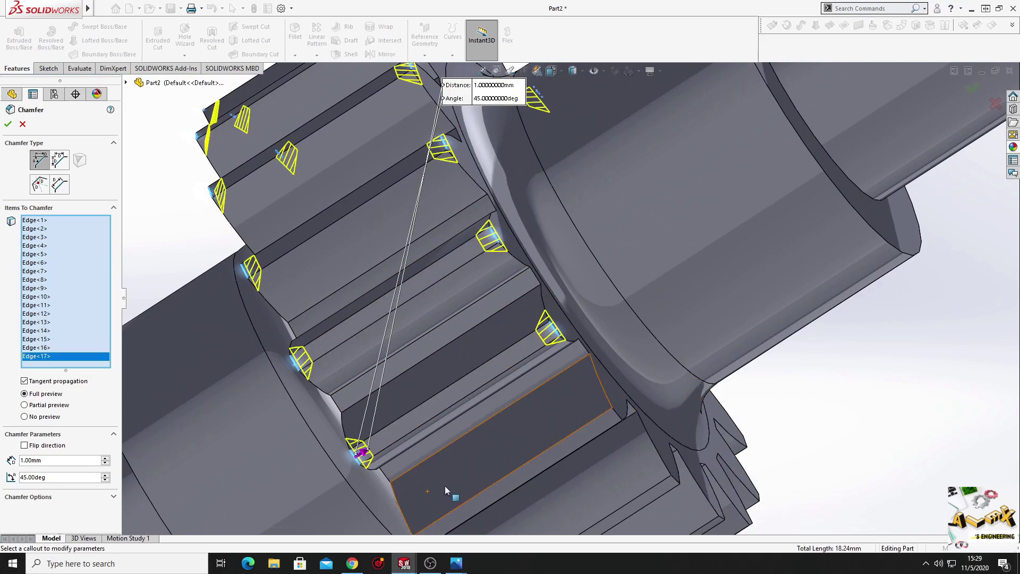
Continue around the gear, selecting both tip edges of four more teeth for the chamfer
{"action": "middle_click_drag", "start_coordinate": [445, 486], "coordinate": [586, 315]}
{"action": "left_click", "coordinate": [586, 314]}
{"action": "left_click", "coordinate": [394, 442]}
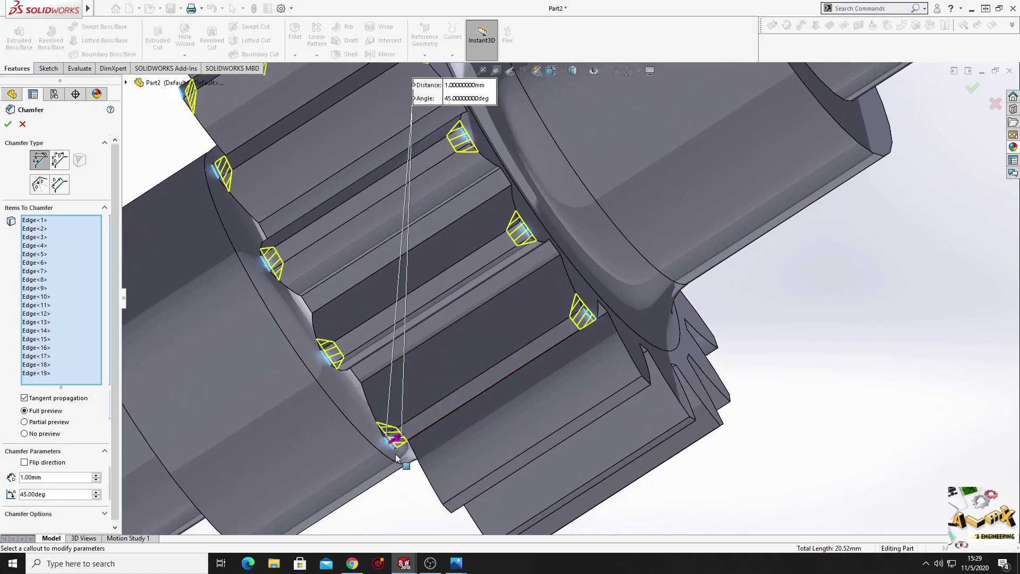
{"action": "left_click", "coordinate": [451, 510]}
{"action": "left_click", "coordinate": [637, 382]}
{"action": "middle_click_drag", "start_coordinate": [638, 383], "coordinate": [425, 444]}
{"action": "left_click", "coordinate": [425, 443]}
{"action": "left_click", "coordinate": [600, 275]}
{"action": "middle_click_drag", "start_coordinate": [524, 498], "coordinate": [483, 386], "text": "ctrl"}
{"action": "left_click", "coordinate": [451, 400]}
{"action": "left_click", "coordinate": [623, 231]}
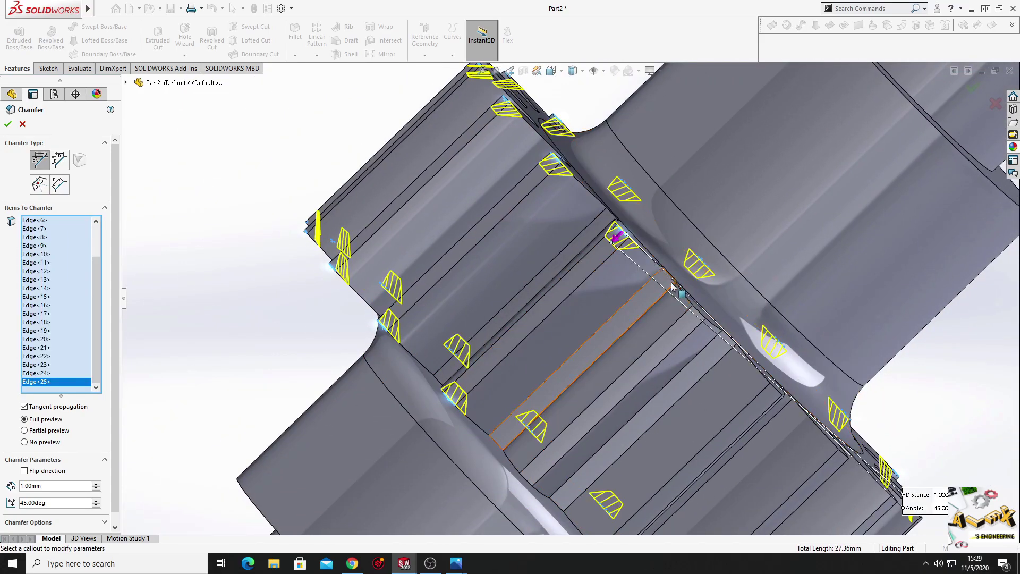
Select the tip edges of the remaining gear teeth to complete the chamfer selection
{"action": "middle_click_drag", "start_coordinate": [675, 287], "coordinate": [632, 335]}
{"action": "left_click", "coordinate": [694, 319]}
{"action": "left_click", "coordinate": [562, 445]}
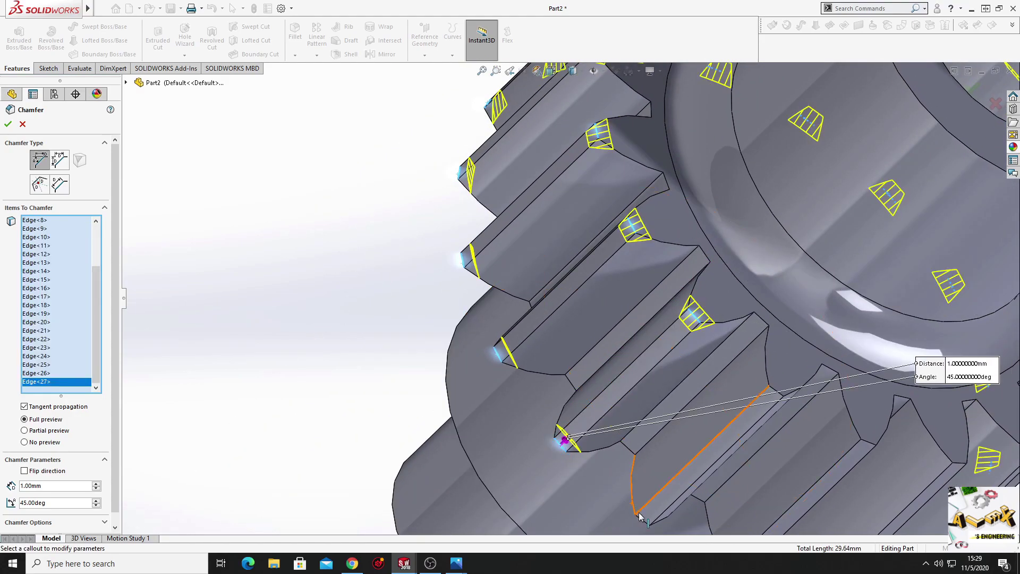
{"action": "middle_click_drag", "start_coordinate": [770, 401], "coordinate": [474, 320]}
{"action": "left_click", "coordinate": [469, 437]}
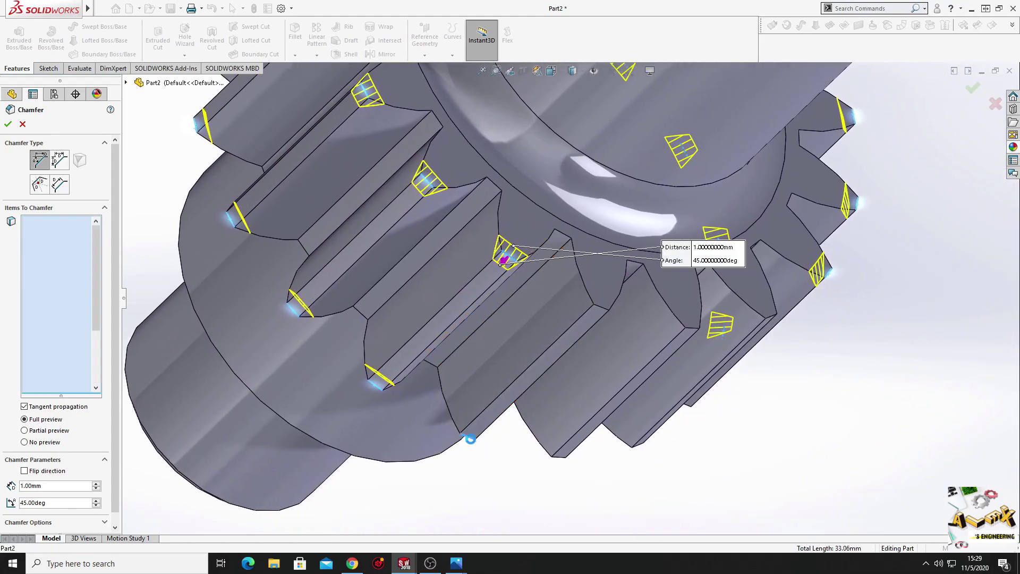
{"action": "left_click", "coordinate": [603, 307]}
{"action": "left_click", "coordinate": [557, 457]}
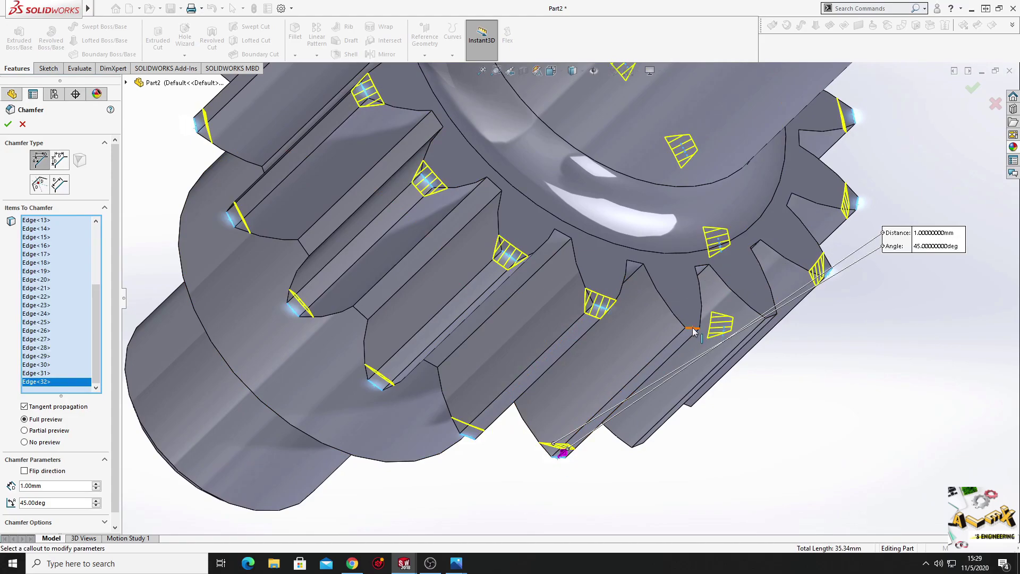
{"action": "left_click", "coordinate": [694, 331]}
{"action": "middle_click_drag", "start_coordinate": [728, 393], "coordinate": [640, 425]}
{"action": "left_click", "coordinate": [628, 305]}
{"action": "left_click", "coordinate": [691, 452]}
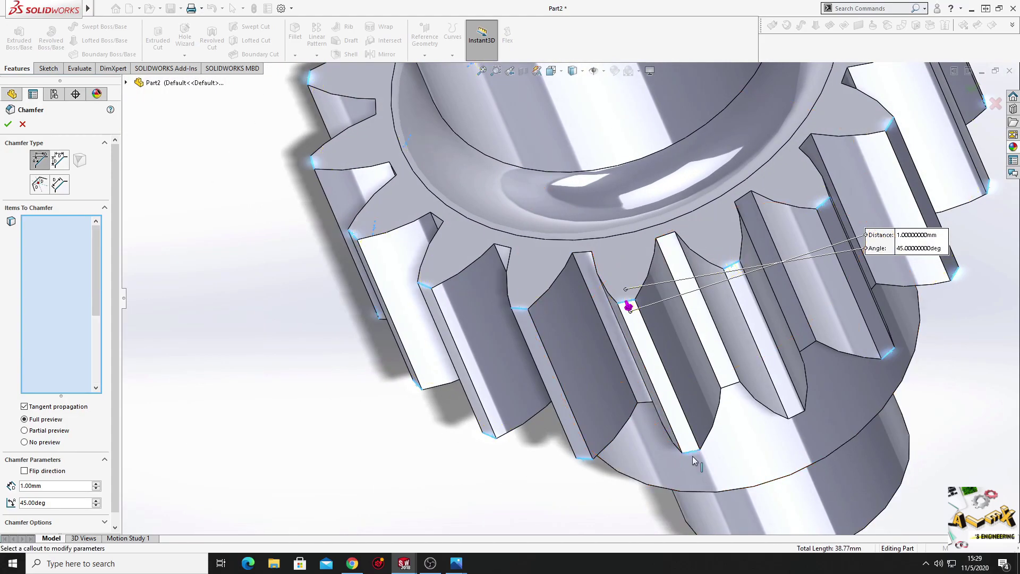
Check the chamfer preview around the whole gear and apply the 1 mm, 45° chamfer to the tooth tips
{"action": "middle_click_drag", "start_coordinate": [691, 451], "coordinate": [663, 403]}
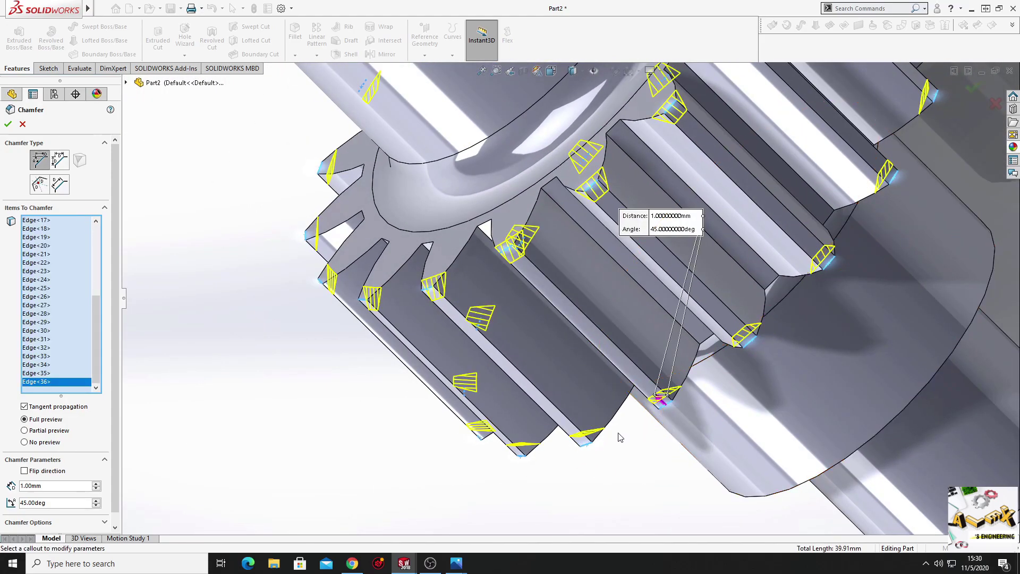
{"action": "middle_click_drag", "start_coordinate": [618, 437], "coordinate": [659, 425]}
{"action": "scroll", "coordinate": [547, 424], "scroll_direction": "up", "scroll_amount": 4}
{"action": "middle_click_drag", "start_coordinate": [505, 296], "coordinate": [455, 336], "text": "ctrl"}
{"action": "scroll", "coordinate": [455, 336], "scroll_direction": "down", "scroll_amount": 3}
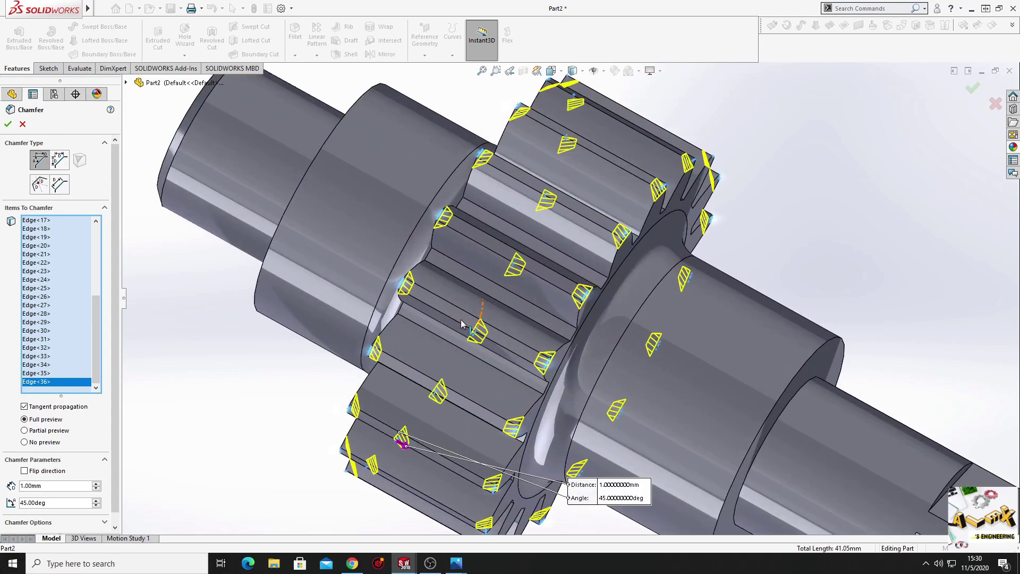
{"action": "scroll", "coordinate": [460, 325], "scroll_direction": "up", "scroll_amount": 3}
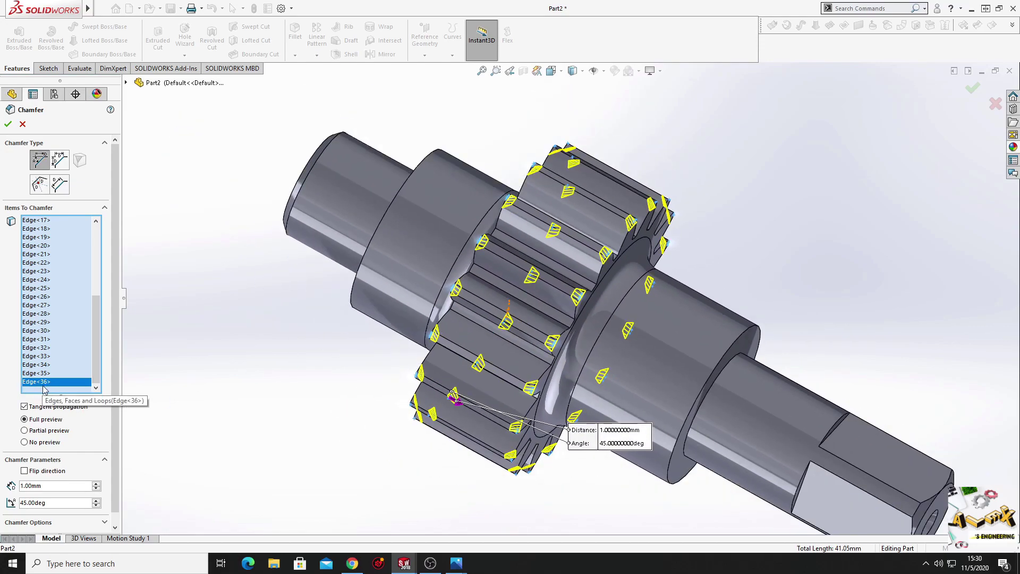
{"action": "mouse_move", "coordinate": [469, 409]}
{"action": "middle_mouse_down"}
{"action": "mouse_move", "coordinate": [423, 407]}
{"action": "mouse_move", "coordinate": [468, 400]}
{"action": "middle_mouse_up"}
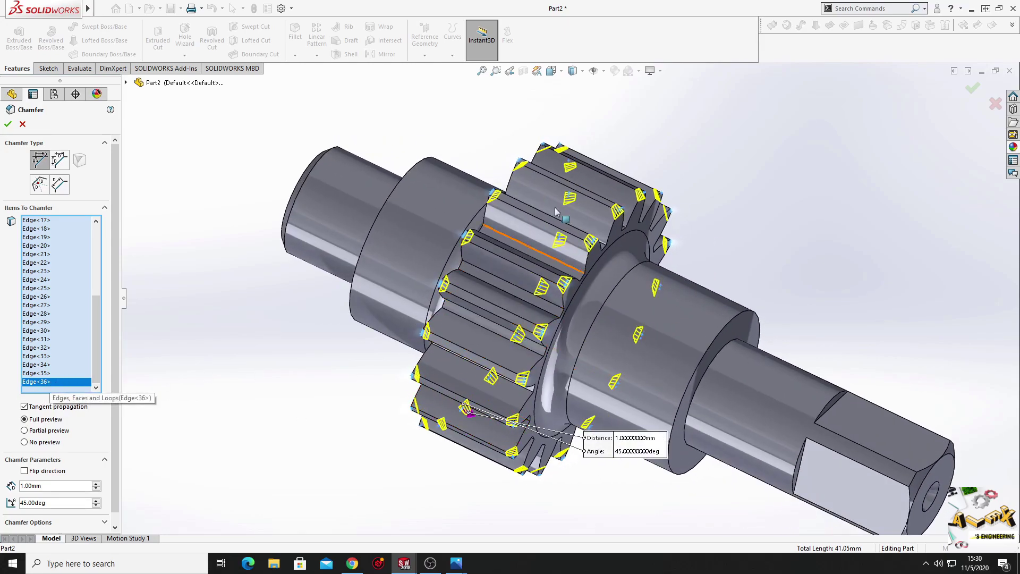
{"action": "middle_click_drag", "start_coordinate": [408, 343], "coordinate": [391, 240]}
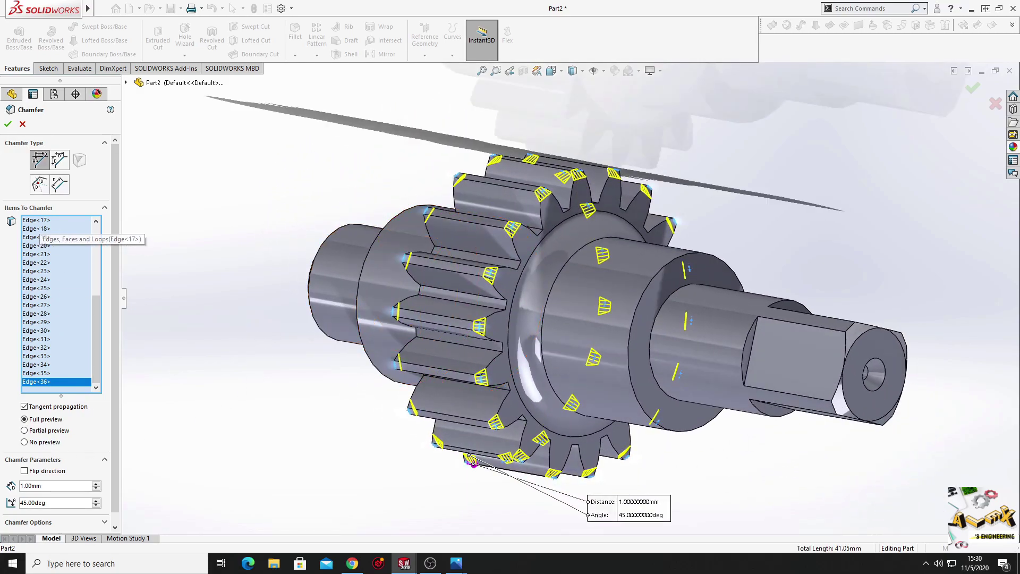
{"action": "key", "text": "Return"}
Apply the Plain White scene to the model view
{"action": "middle_click_drag", "start_coordinate": [213, 285], "coordinate": [606, 135]}
{"action": "left_click", "coordinate": [639, 71]}
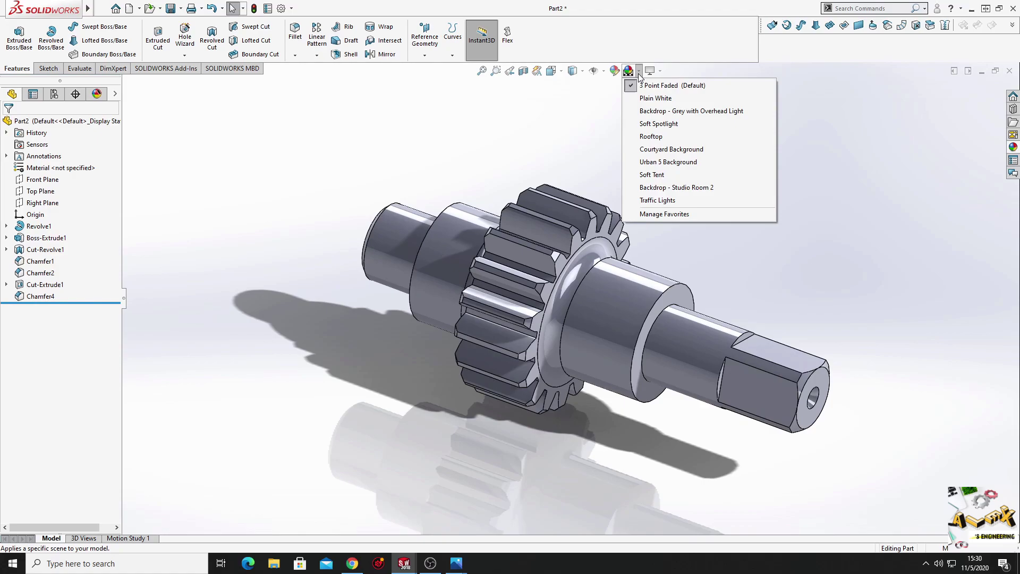
{"action": "left_click", "coordinate": [654, 101]}
{"action": "middle_click_drag", "start_coordinate": [693, 198], "coordinate": [550, 285]}
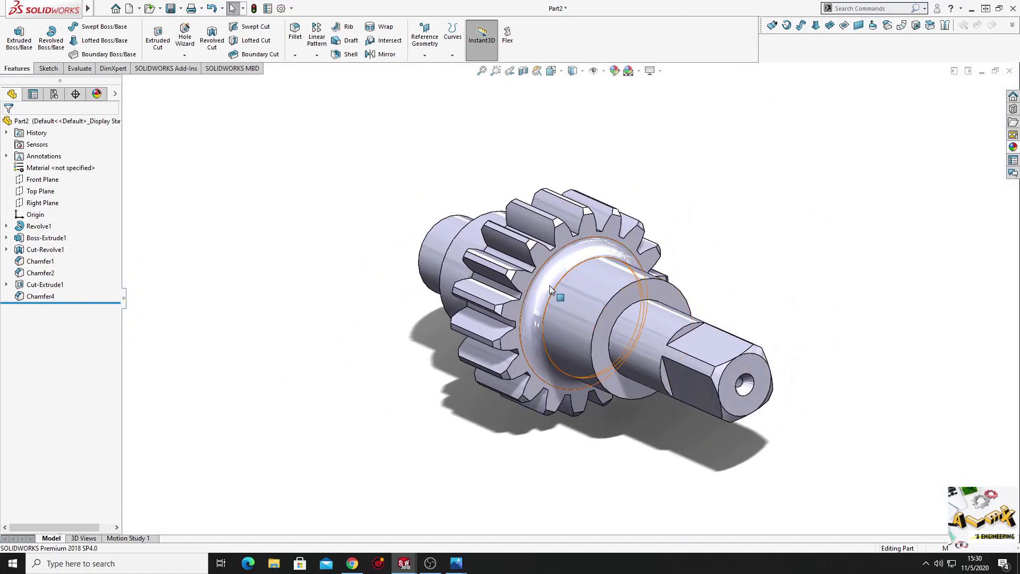
Create a section view of the gear shaft on the Front Plane, trying the Top and Right planes as alternatives
{"action": "left_click", "coordinate": [523, 71]}
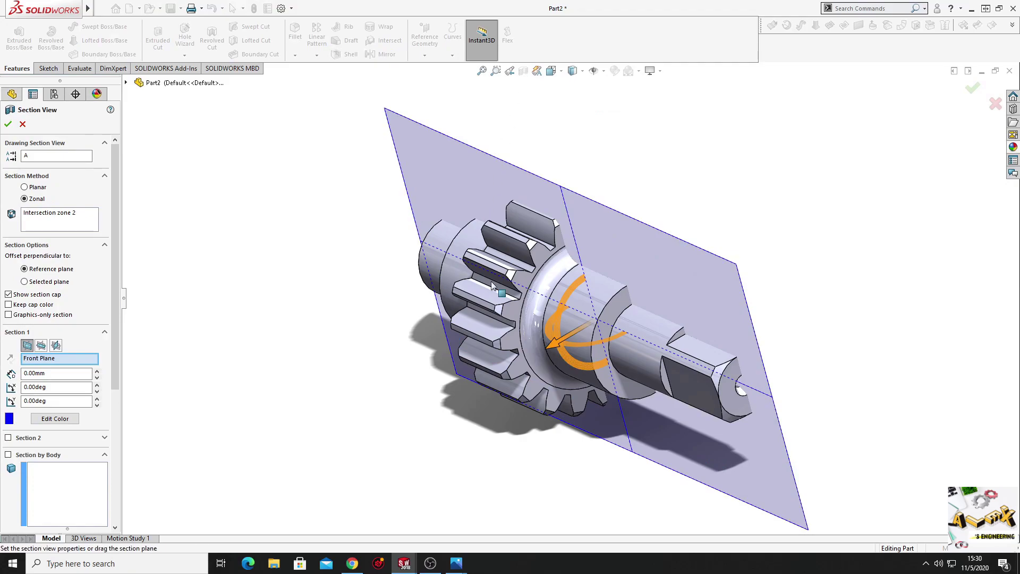
{"action": "left_click", "coordinate": [41, 347]}
{"action": "left_click", "coordinate": [56, 346]}
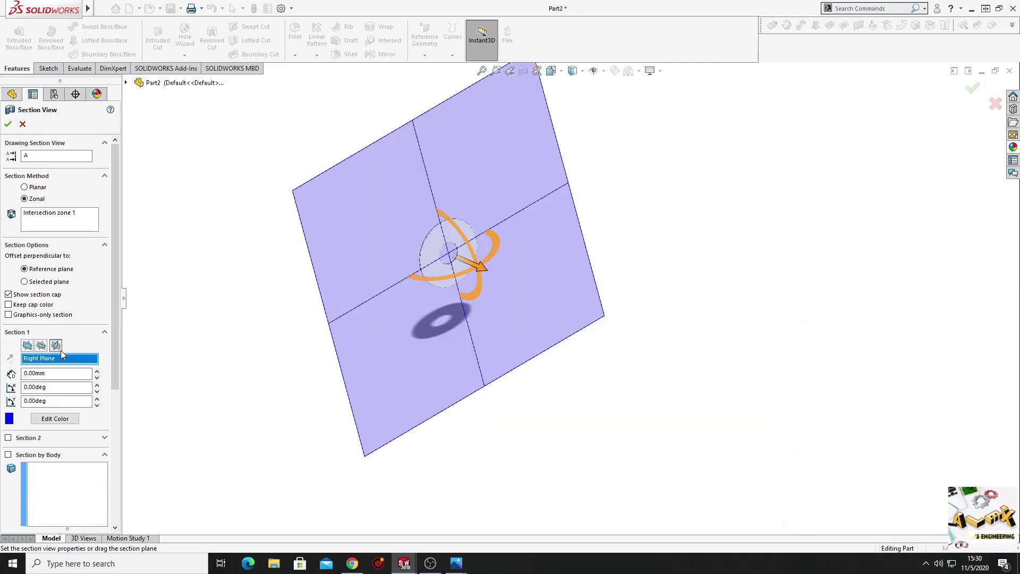
{"action": "left_click", "coordinate": [42, 347]}
{"action": "left_click", "coordinate": [27, 346]}
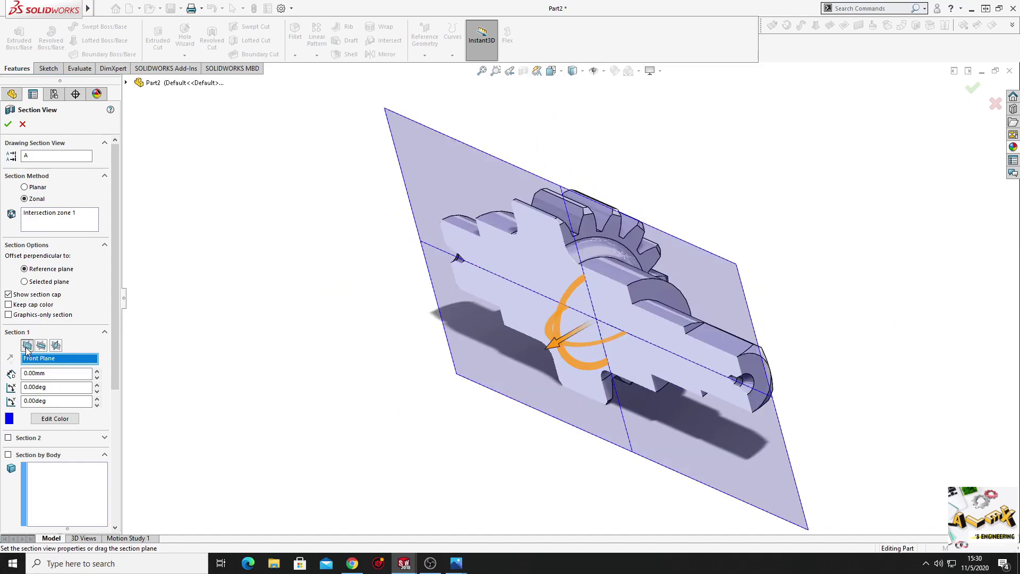
{"action": "left_click", "coordinate": [41, 346]}
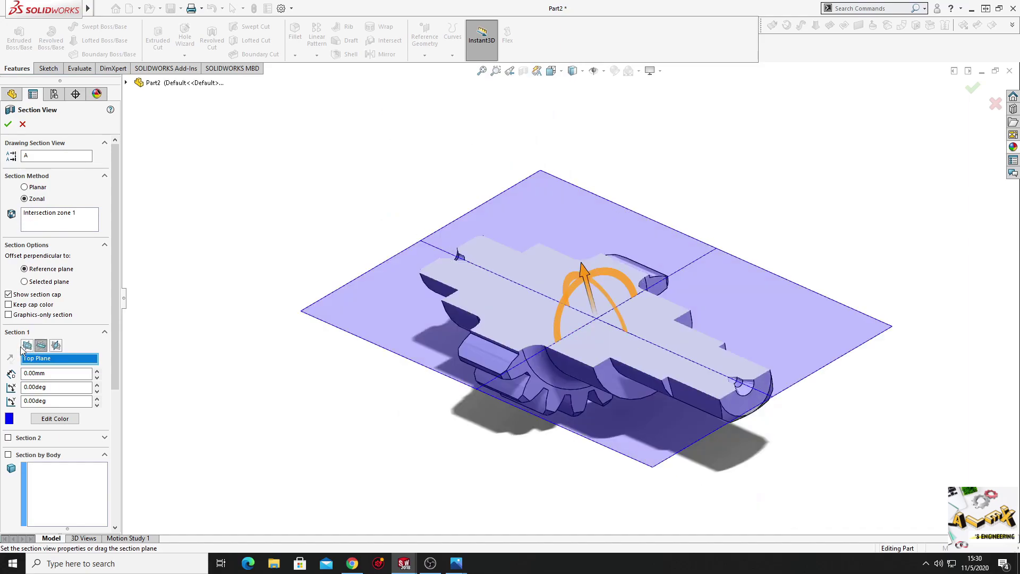
{"action": "left_click", "coordinate": [27, 347]}
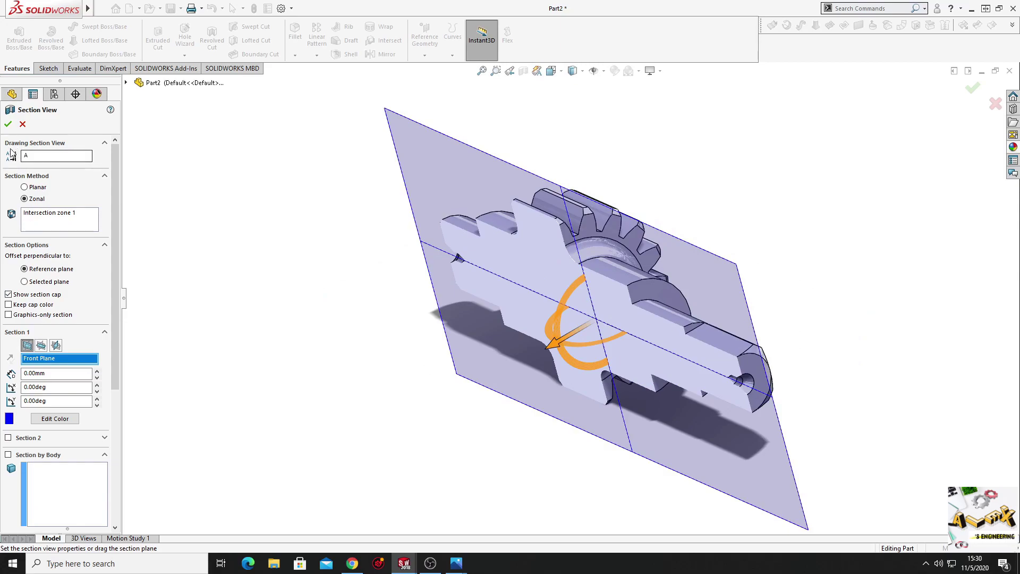
{"action": "left_click", "coordinate": [8, 124]}
Examine the sectioned gear shaft from several sides, including the cut face, the centre holes at both ends and the gear teeth
{"action": "middle_click_drag", "start_coordinate": [353, 387], "coordinate": [462, 250]}
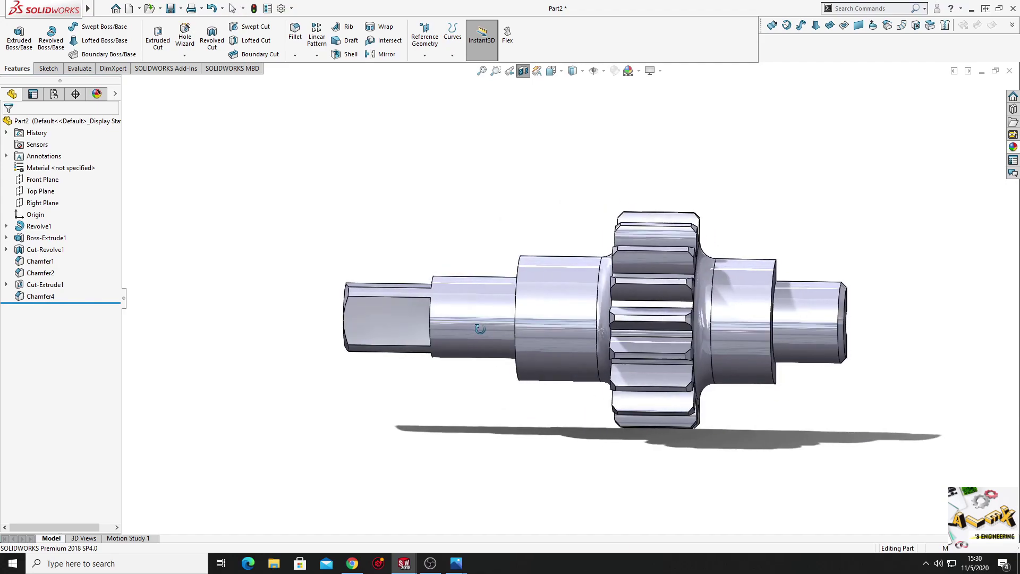
{"action": "middle_click_drag", "start_coordinate": [468, 326], "coordinate": [430, 288]}
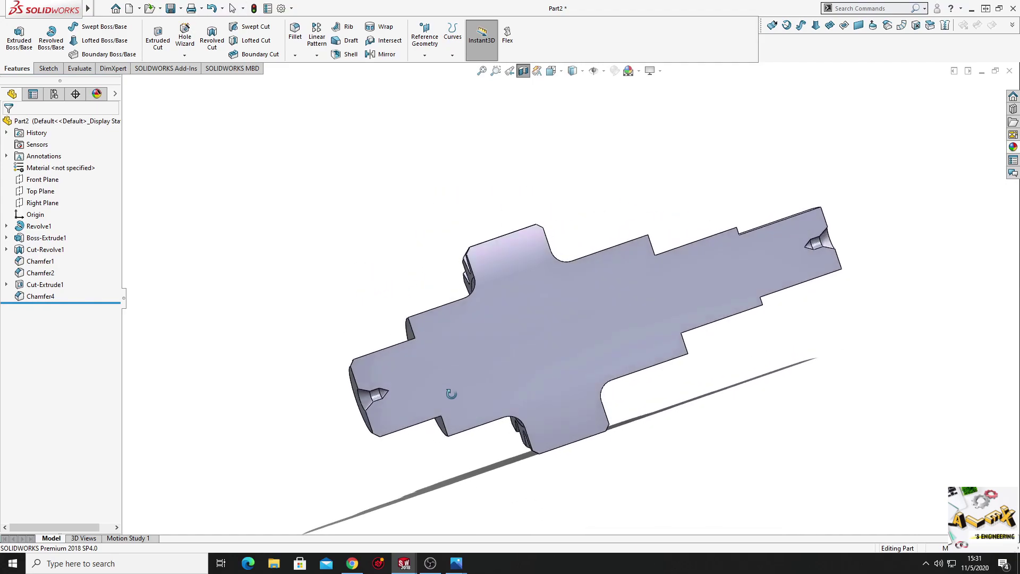
{"action": "middle_click_drag", "start_coordinate": [545, 345], "coordinate": [505, 412]}
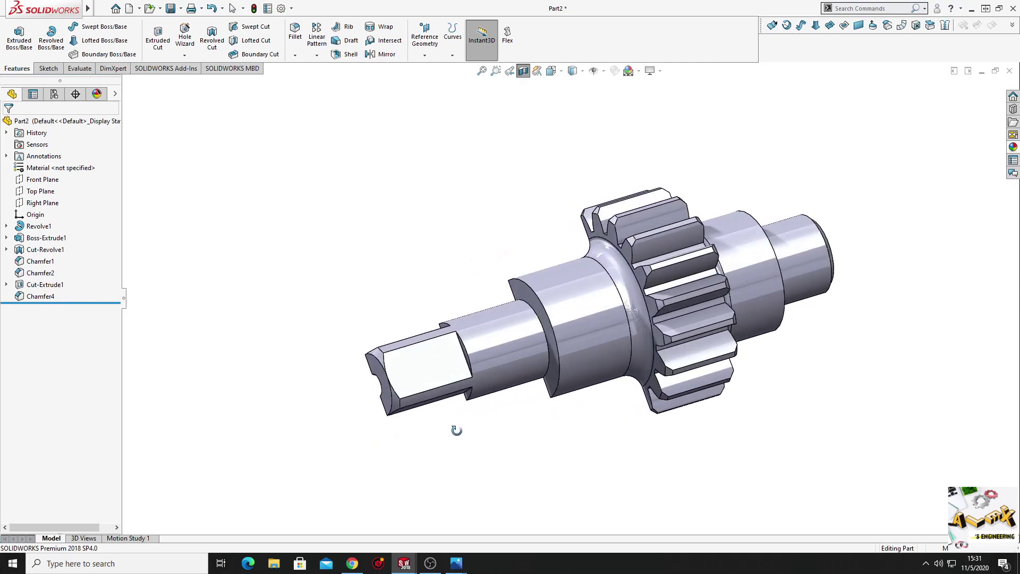
{"action": "middle_click_drag", "start_coordinate": [455, 428], "coordinate": [432, 405]}
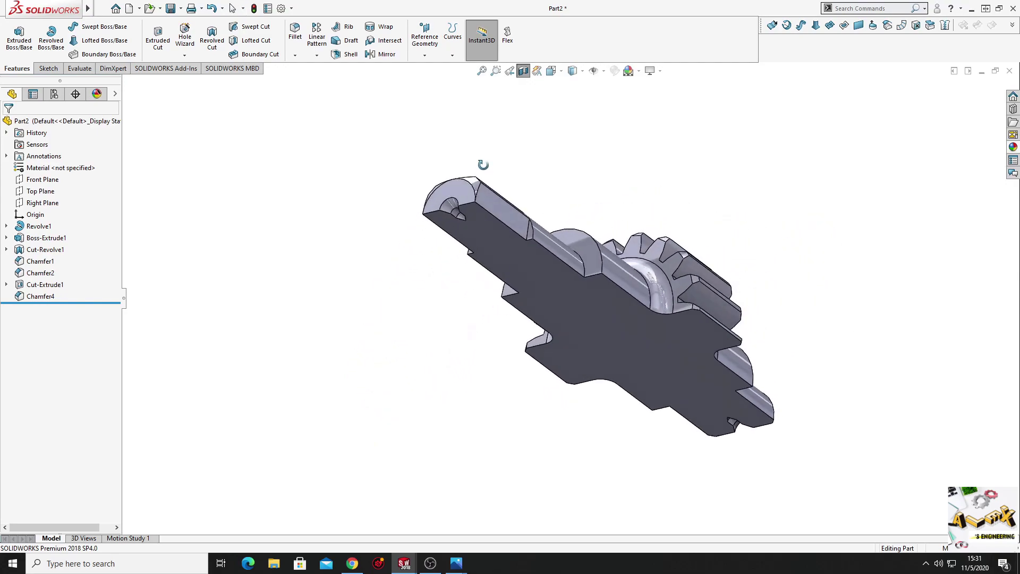
{"action": "middle_click_drag", "start_coordinate": [483, 164], "coordinate": [473, 170]}
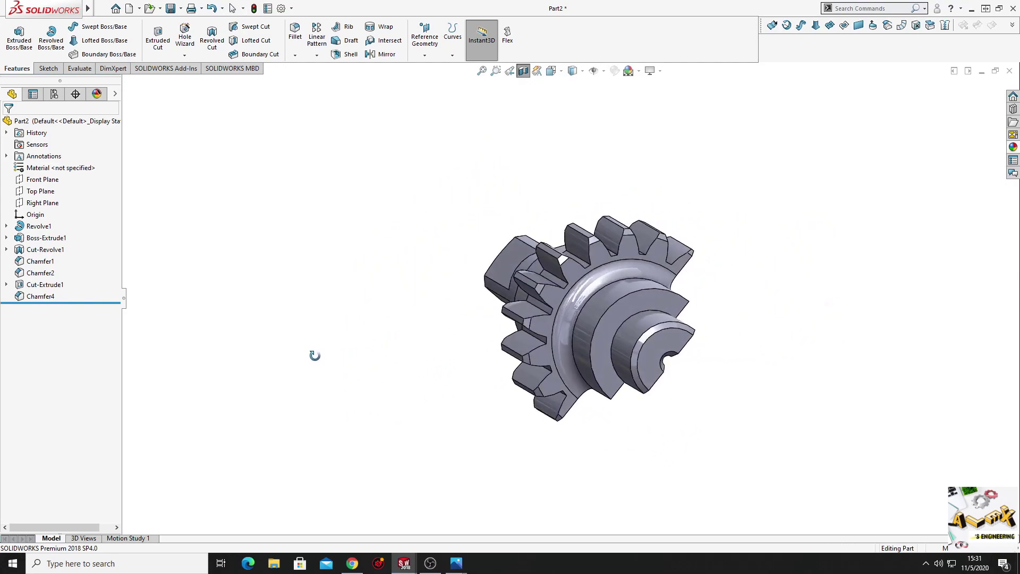
{"action": "middle_click_drag", "start_coordinate": [314, 353], "coordinate": [179, 266]}
{"action": "middle_click_drag", "start_coordinate": [645, 332], "coordinate": [780, 358]}
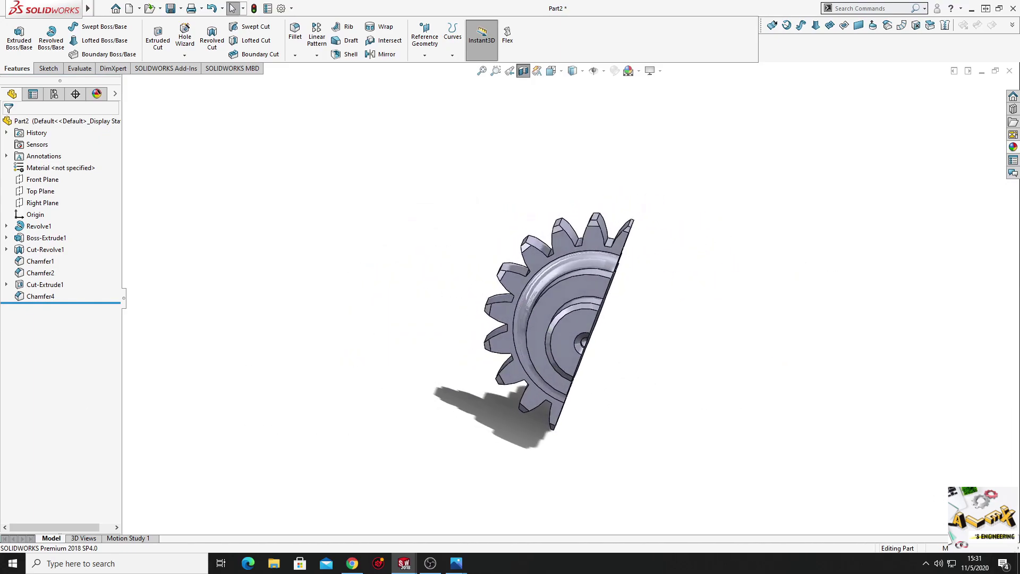